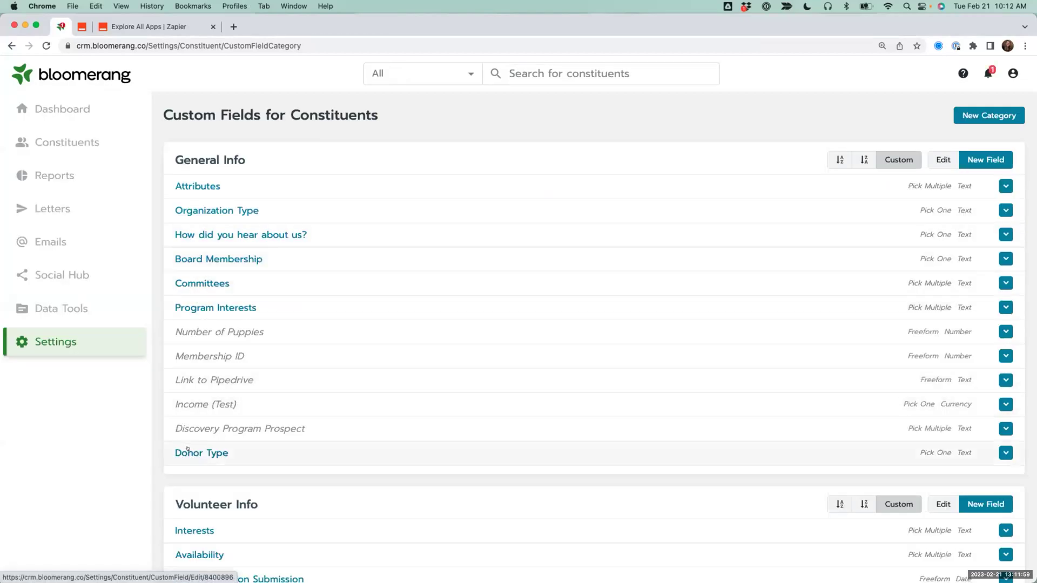
Step: Open the Donor Type custom constituent field to review its details and available values
click(196, 454)
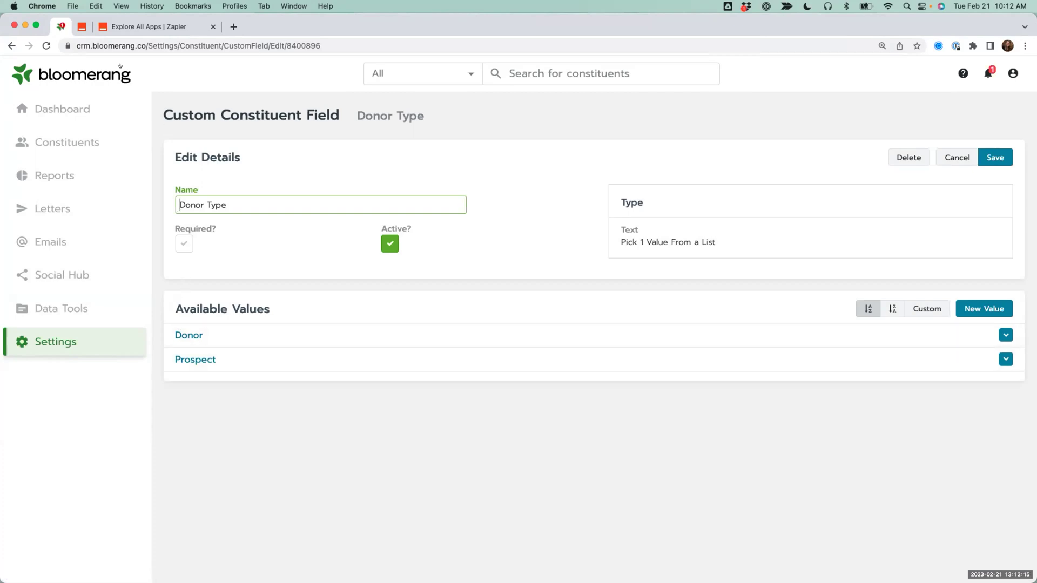
Step: Switch to Zapier and create a new Zap
click(82, 28)
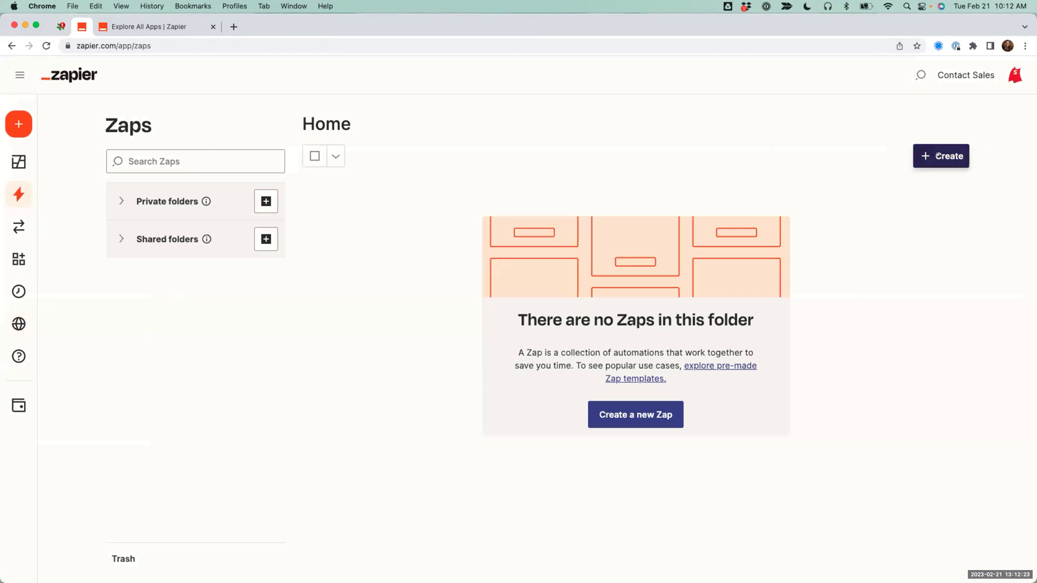
mouse_move(19, 124)
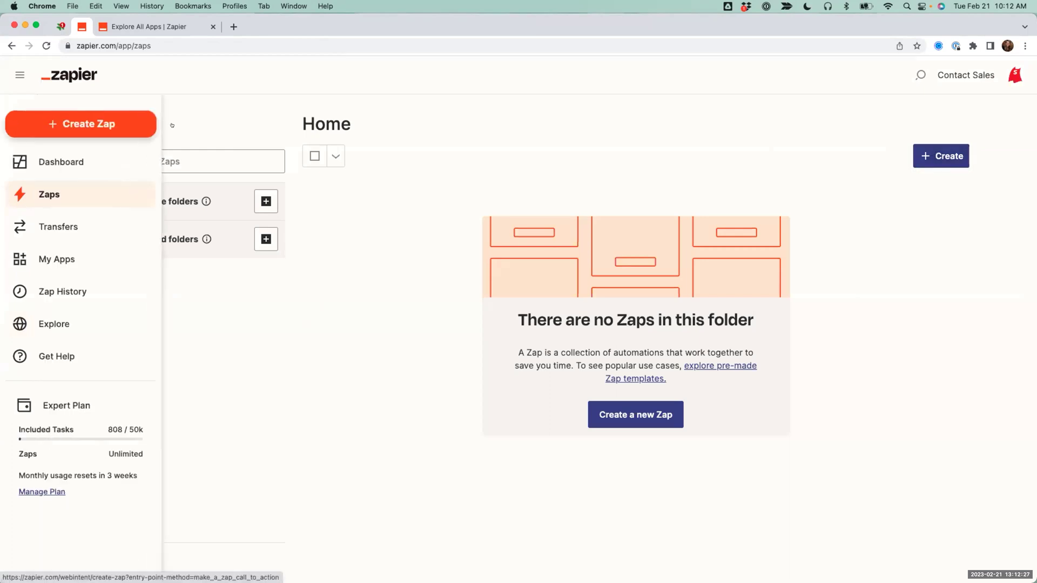
click(932, 154)
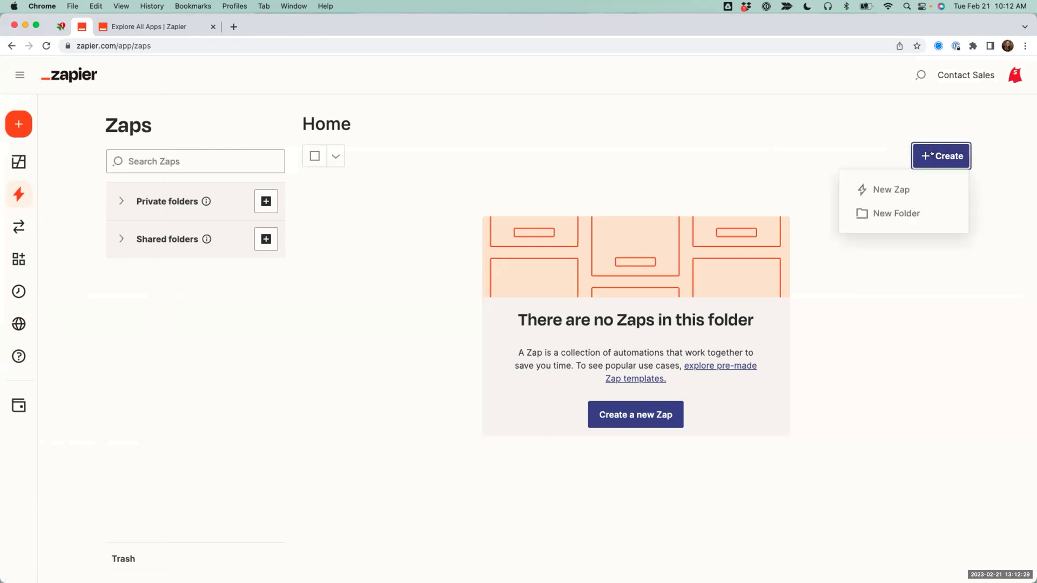
click(892, 186)
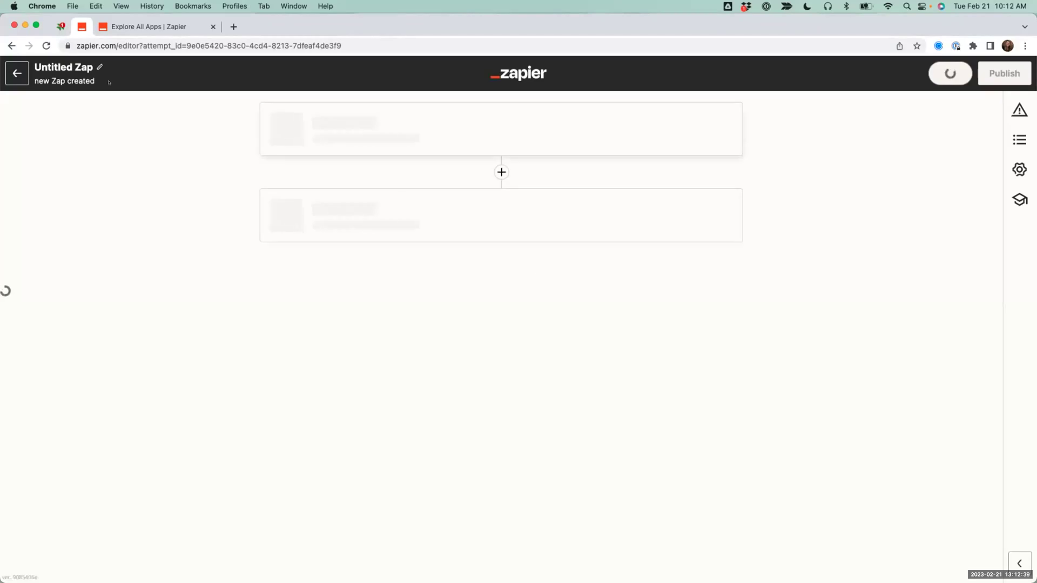
Step: Rename the Zap as "New Donation to update Donor Type Field"
click(72, 65)
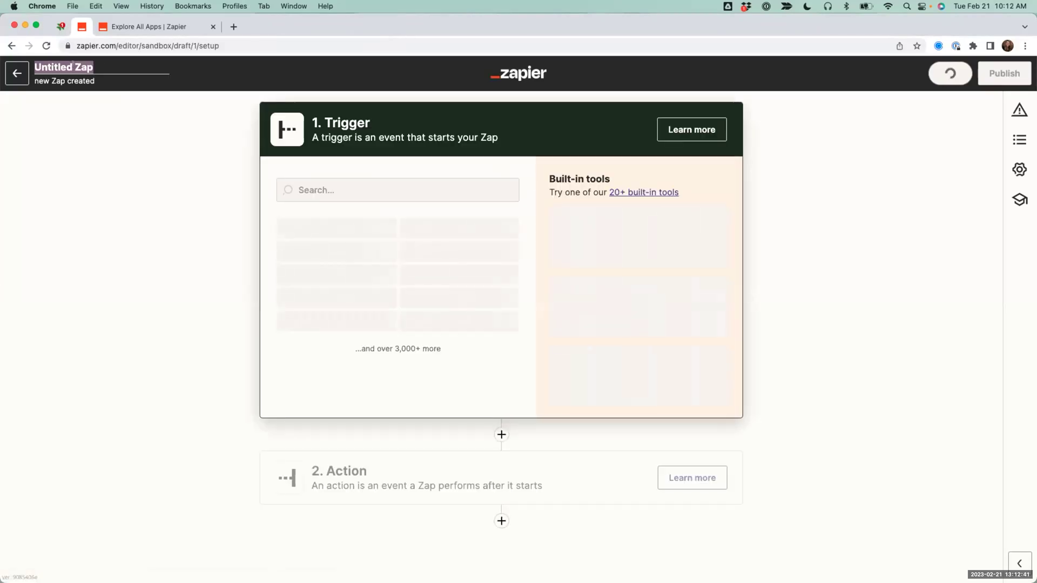
text(New)
key(Return)
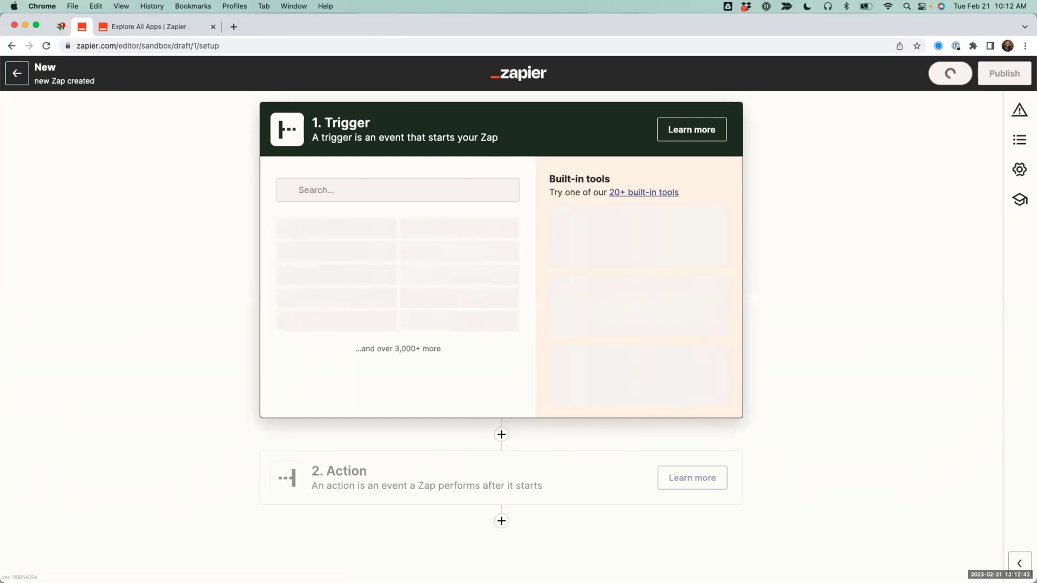
text(lan v)
click(62, 64)
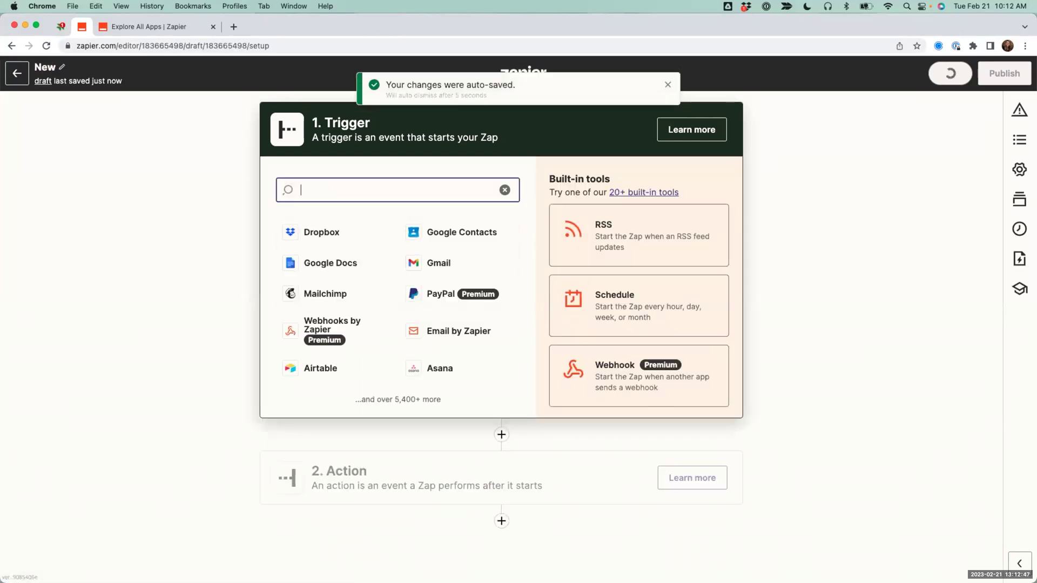
click(72, 63)
click(71, 63)
text(Dina)
key(BackSpace)
key(BackSpace)
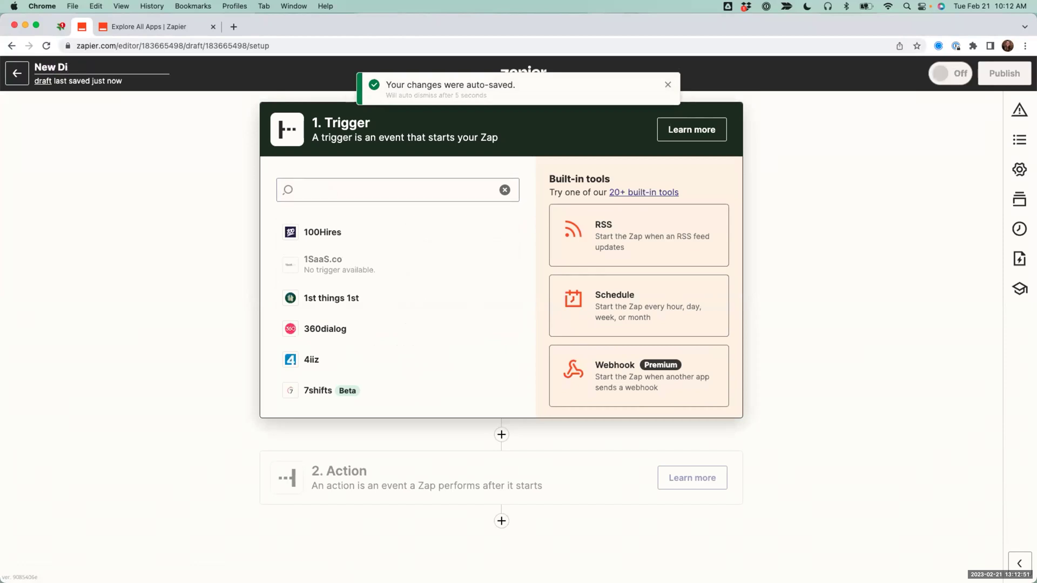
key(BackSpace)
text(onation to update DOnor)
key(BackSpace)
key(BackSpace)
key(BackSpace)
key(BackSpace)
text(onor Type Field)
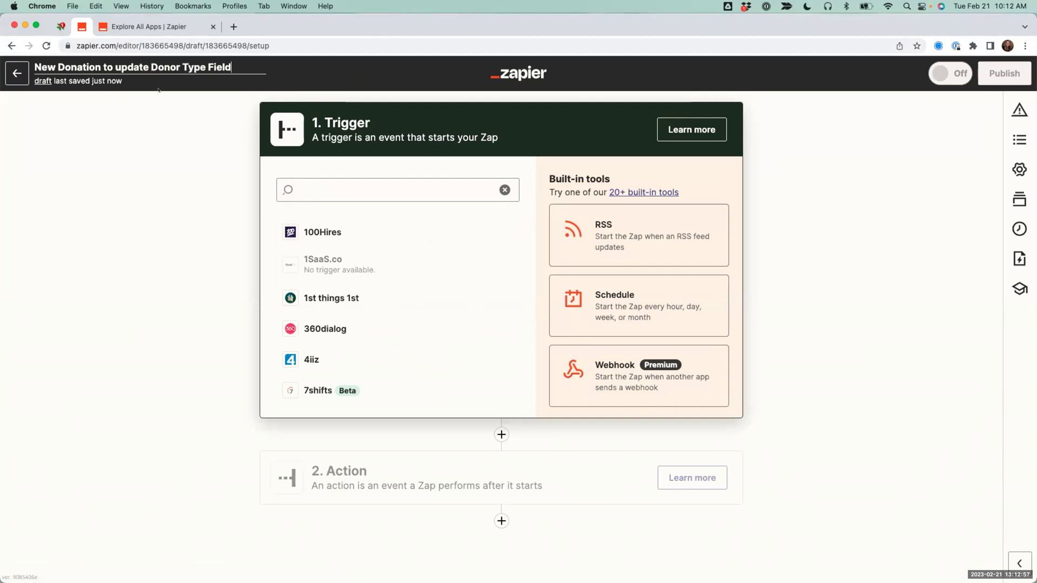
key(Return)
Step: Set the Zap's trigger app to the latest Bloomerang version with the New Transaction event
click(306, 189)
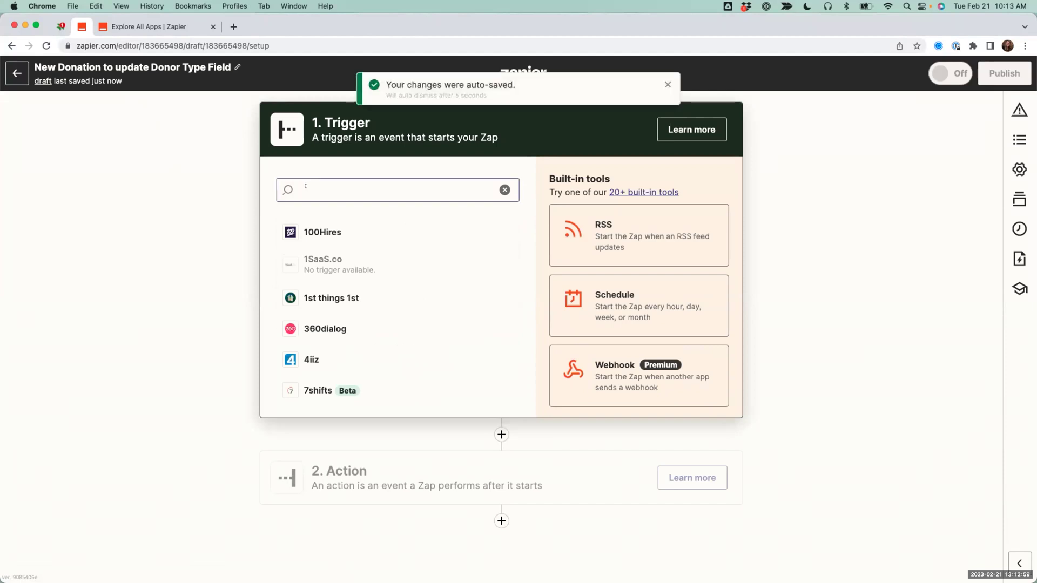
text(Bloomerang)
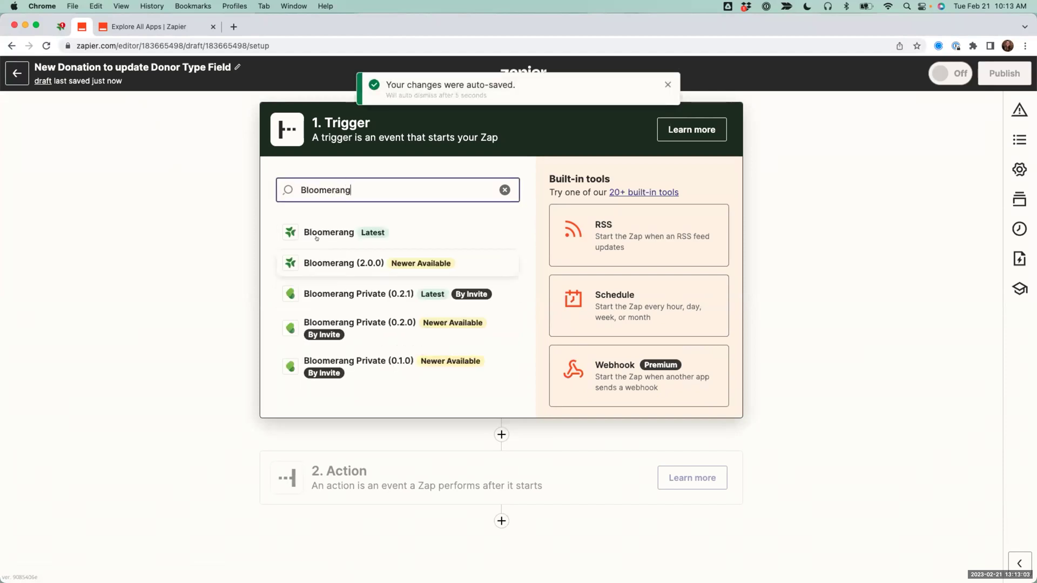
click(317, 231)
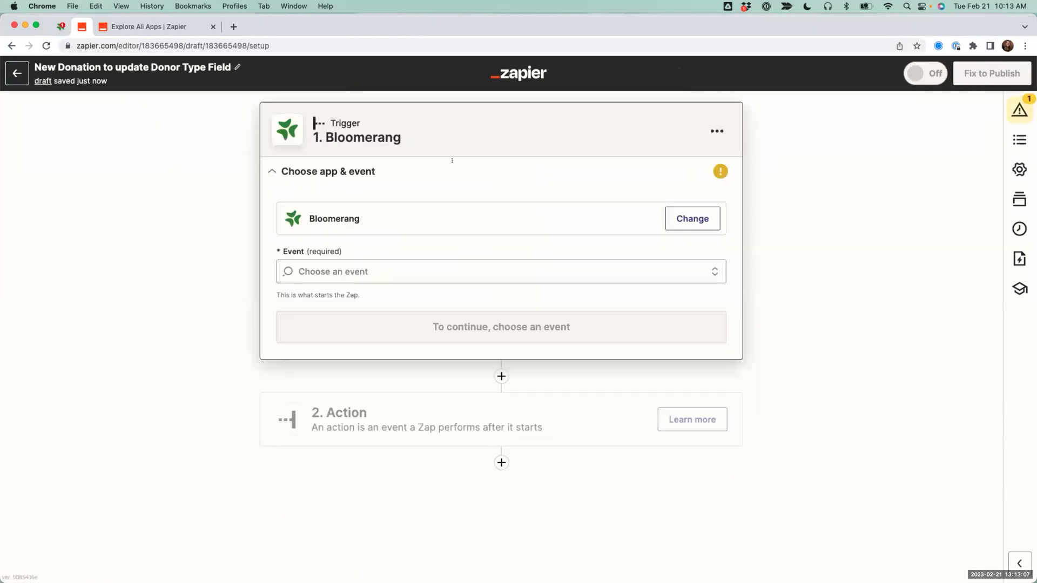
click(322, 271)
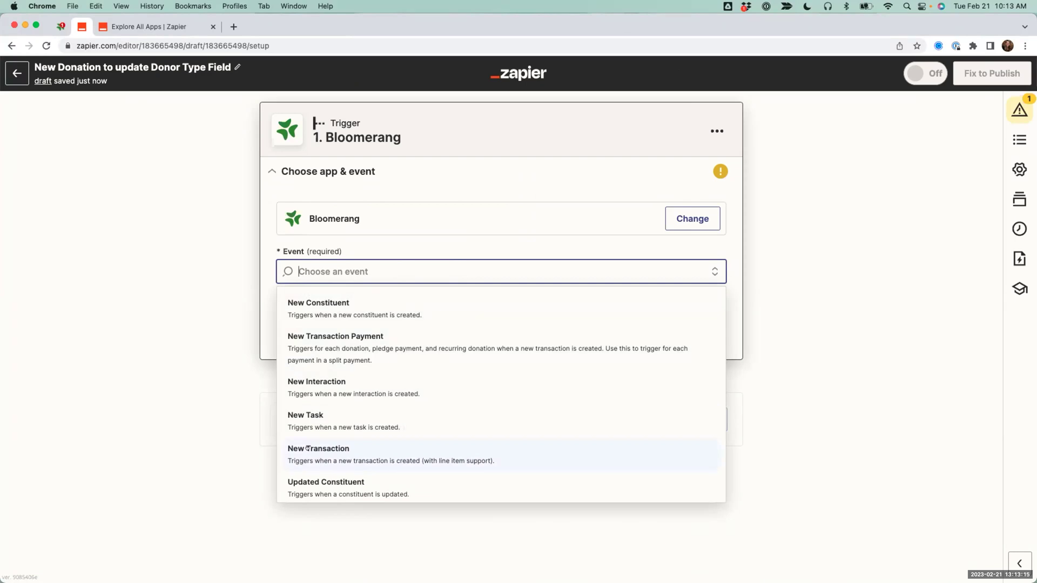
click(307, 449)
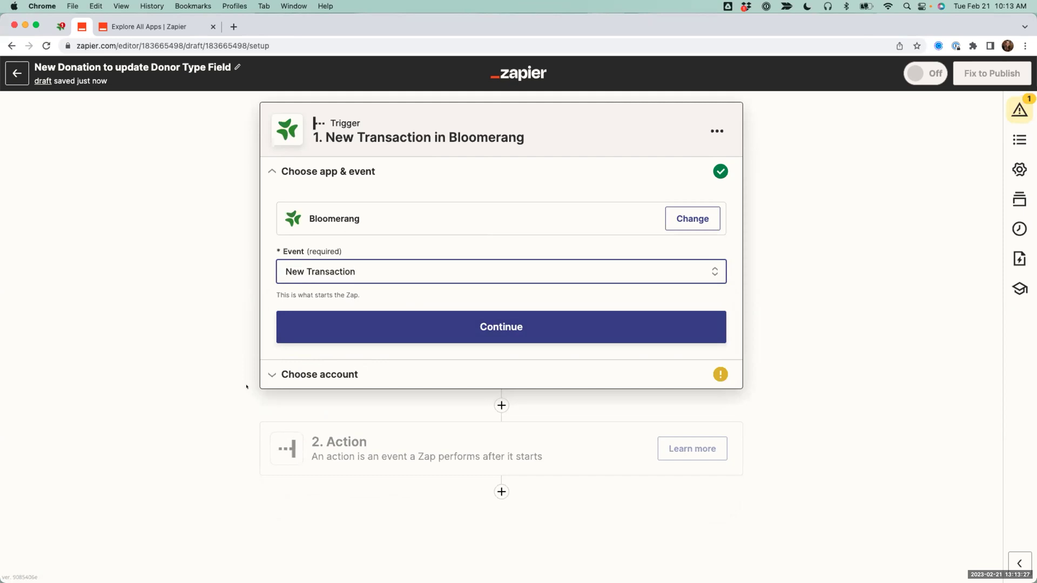
click(429, 319)
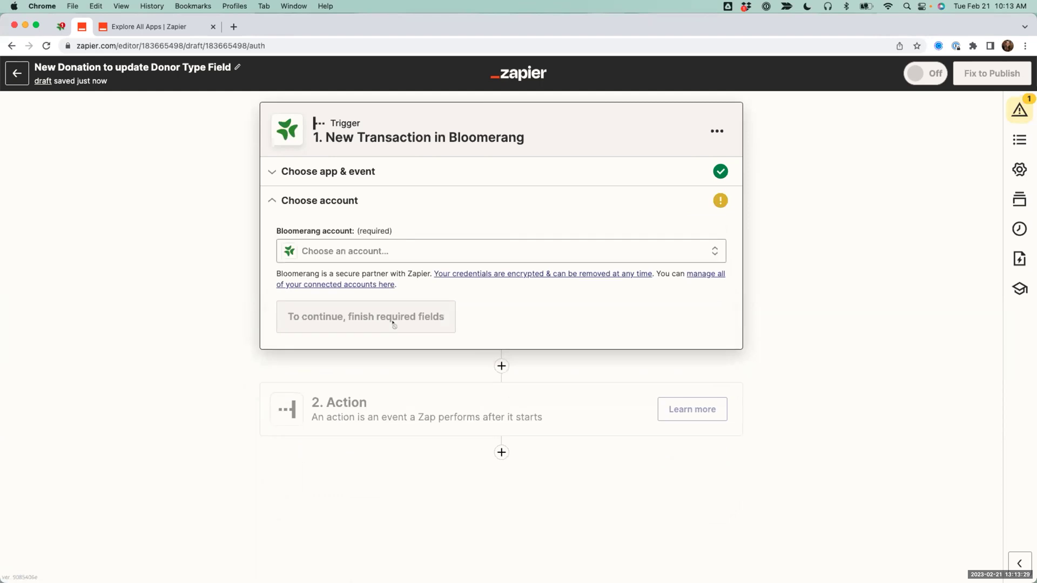
Step: Select the "Bloomerang - Sidekick Solutions SANDBOX" account for the trigger and continue to the trigger setup
click(343, 251)
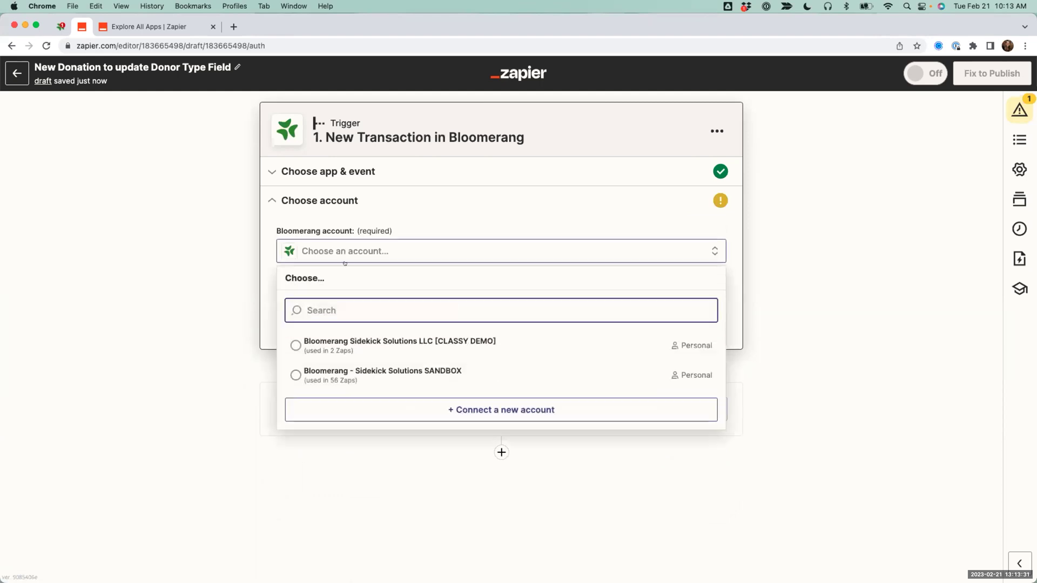
click(366, 371)
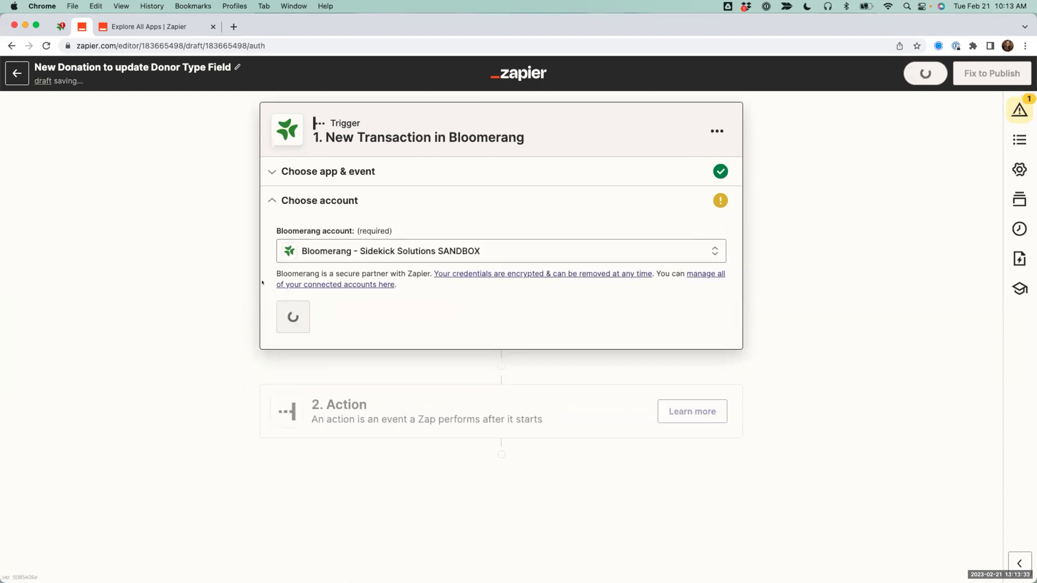
click(319, 317)
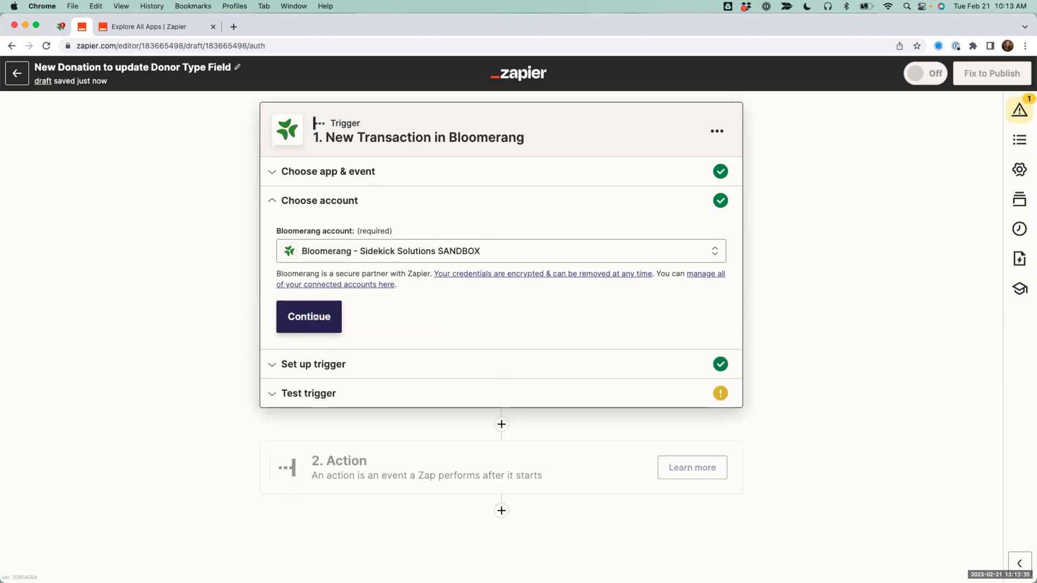
click(315, 318)
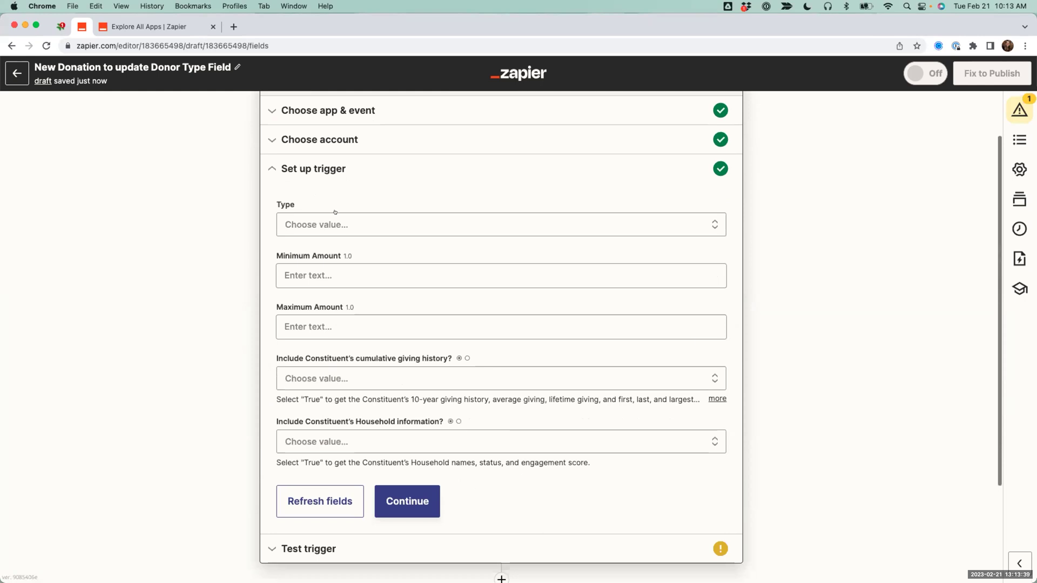
Step: Set the trigger's Minimum Amount to 0.01, leaving the transaction type and Maximum Amount blank
click(338, 224)
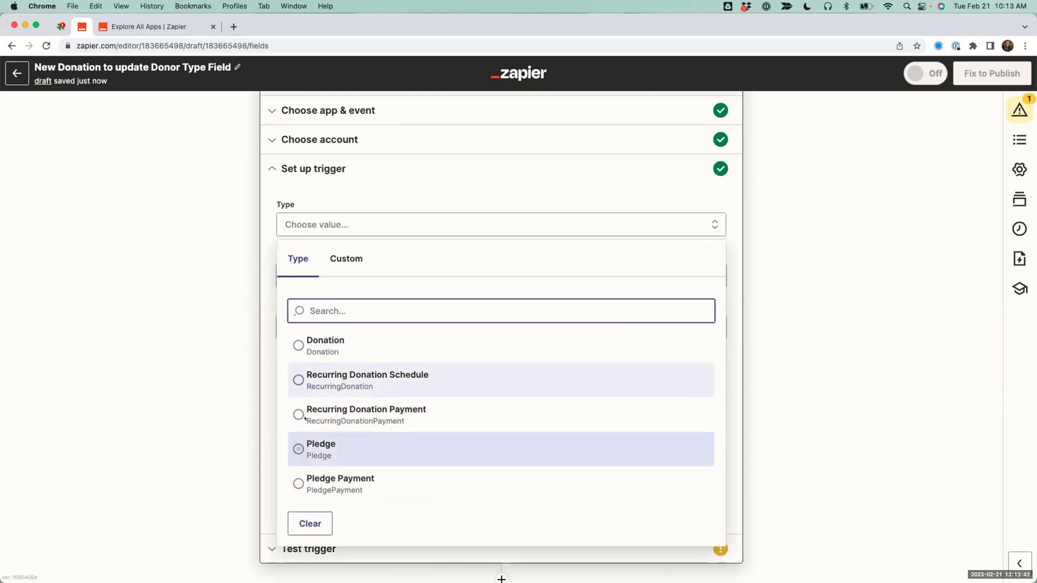
click(234, 220)
click(323, 276)
text(.)
key(BackSpace)
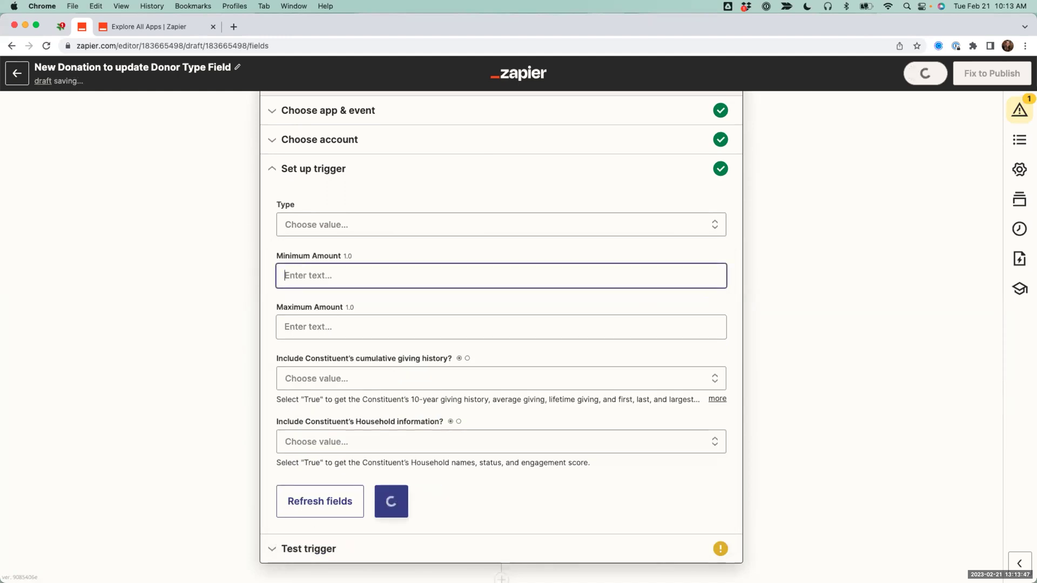
text(0.01)
click(236, 280)
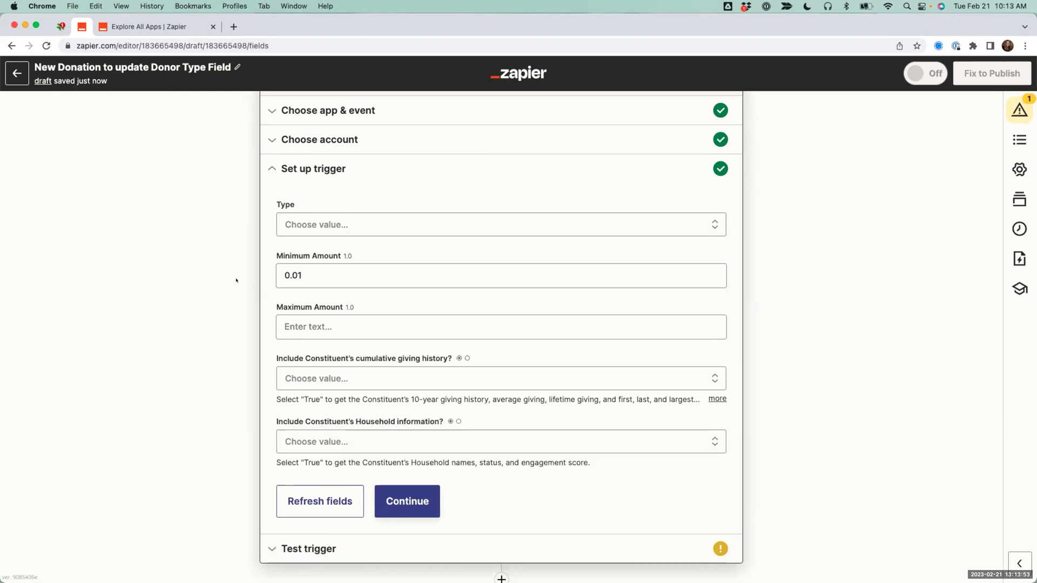
click(322, 327)
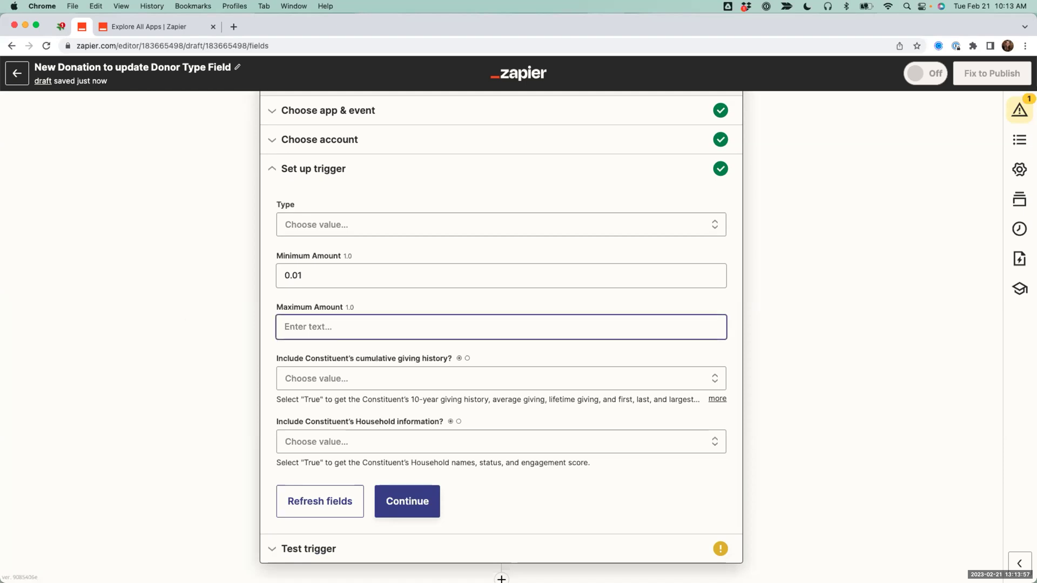
scroll(202, 290, down, 1)
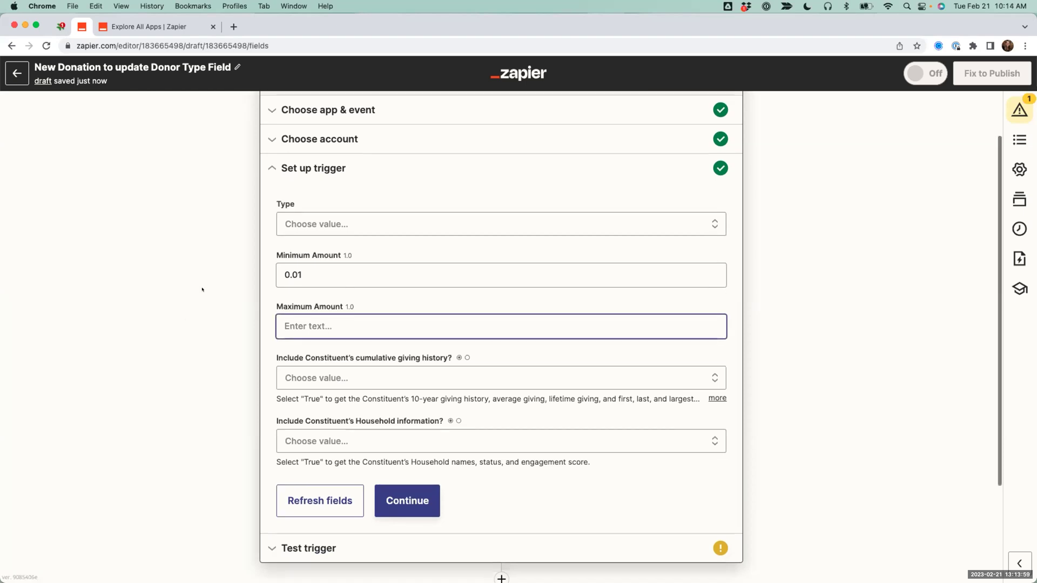
scroll(203, 289, down, 1)
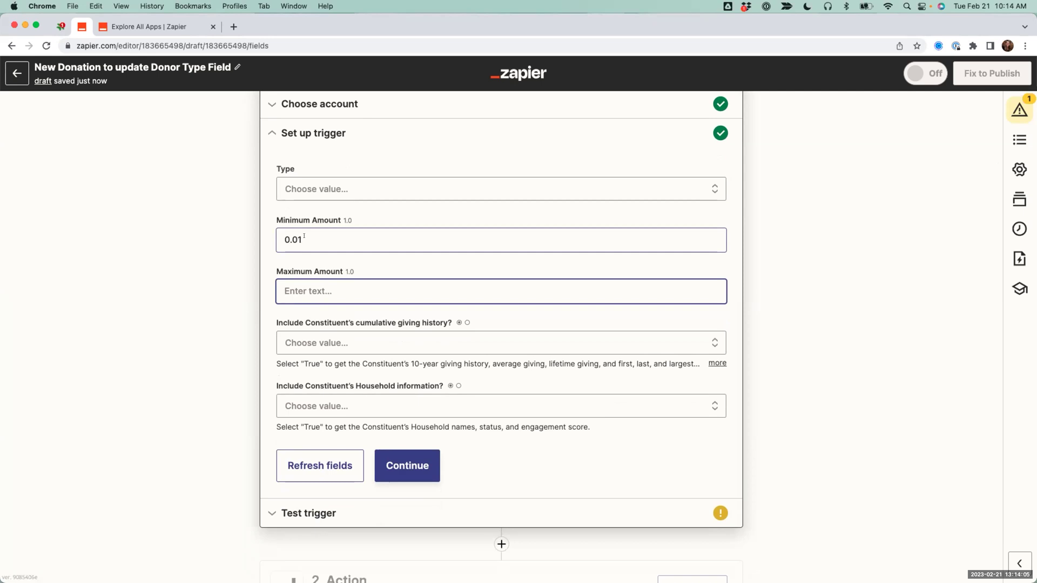
Step: Try Minimum Amount values of 1000 and 500 in the trigger setup and restore 0.01
double_click(287, 239)
text(1000)
double_click(292, 239)
text(500)
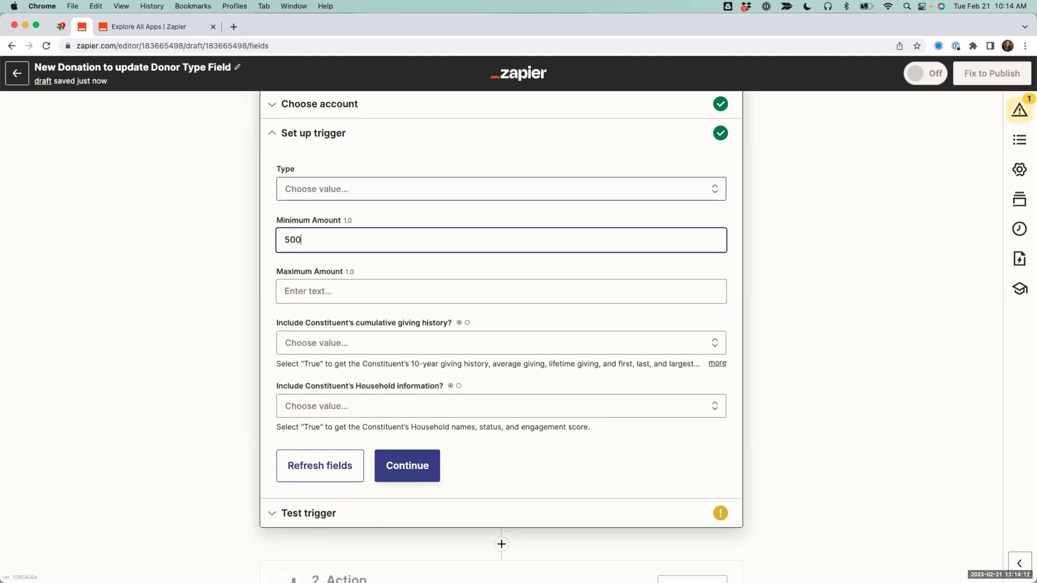
double_click(291, 239)
key(BackSpace)
text(0.01)
scroll(254, 216, up, 2)
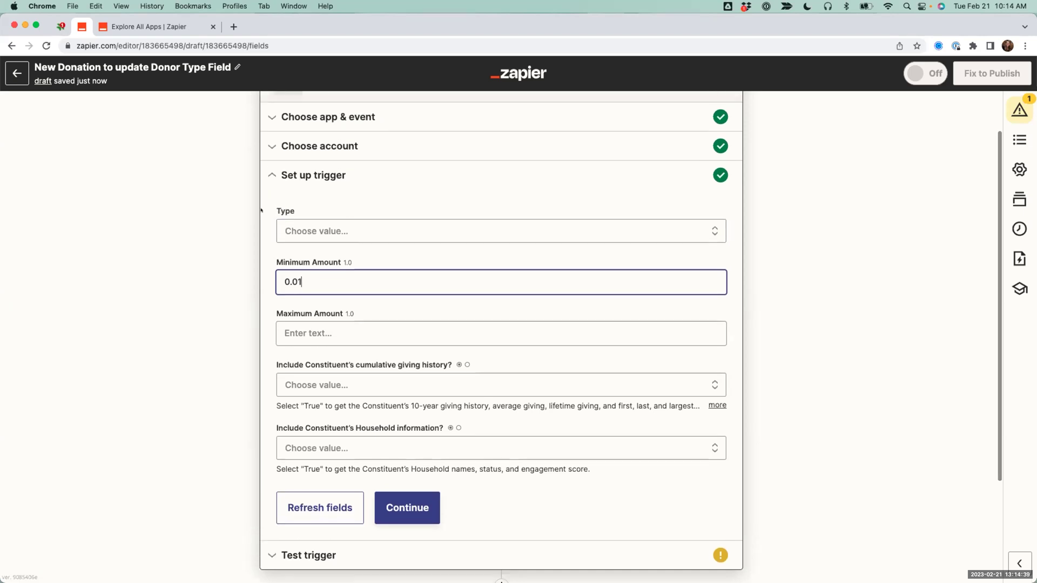
double_click(285, 211)
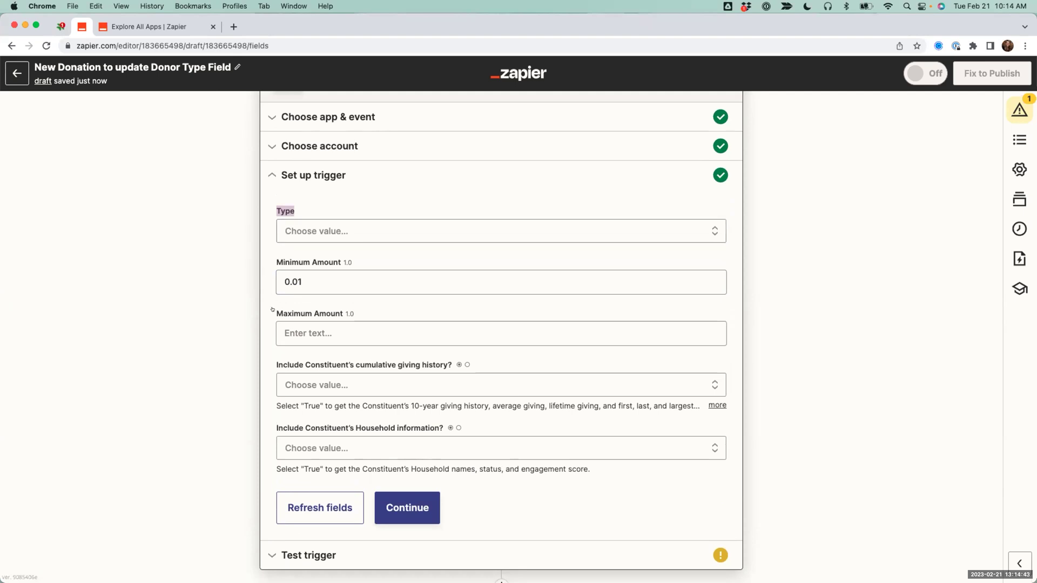
drag(275, 314, 336, 315)
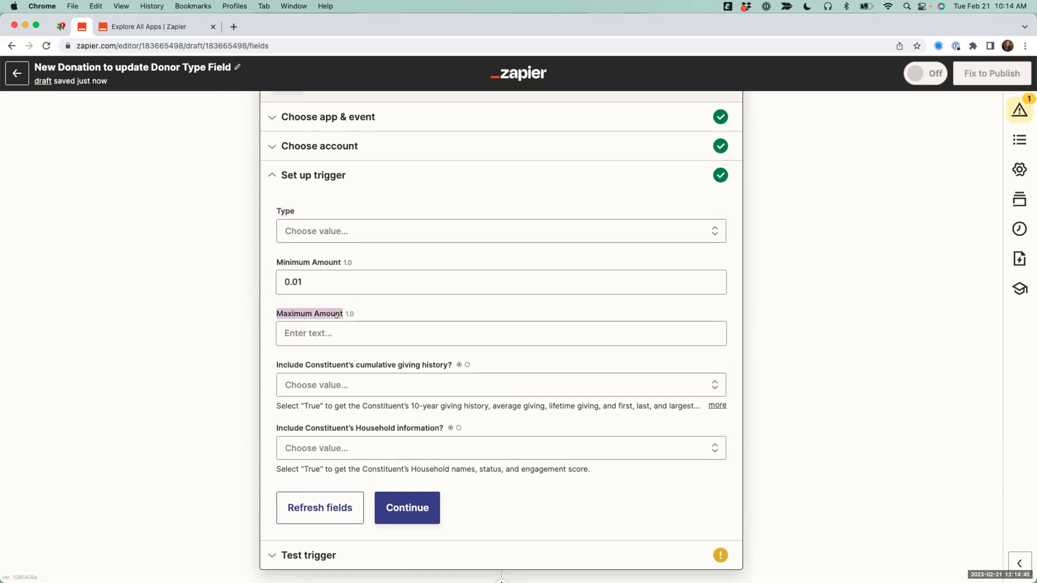
drag(273, 359, 459, 432)
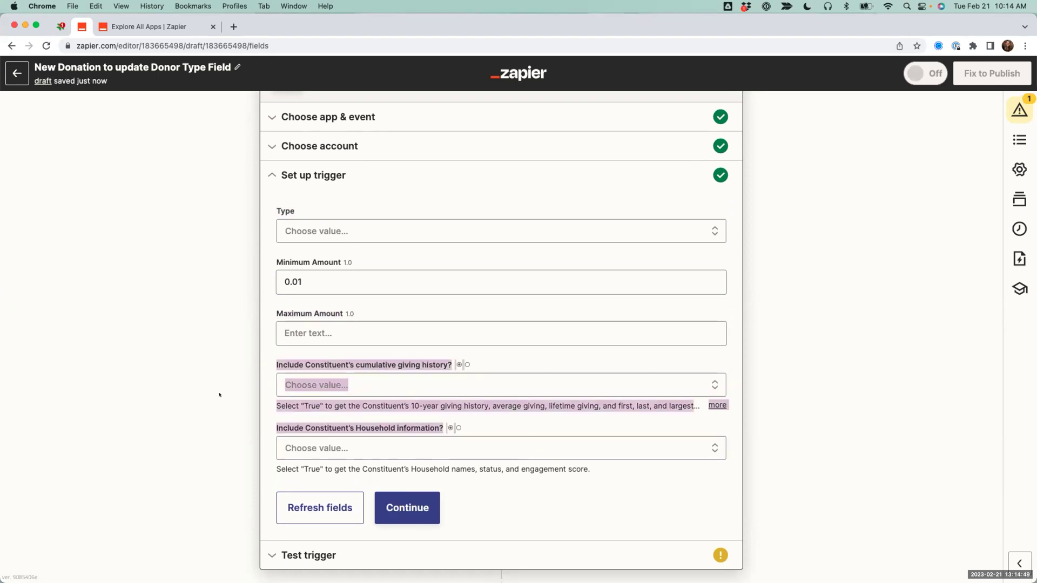
click(260, 382)
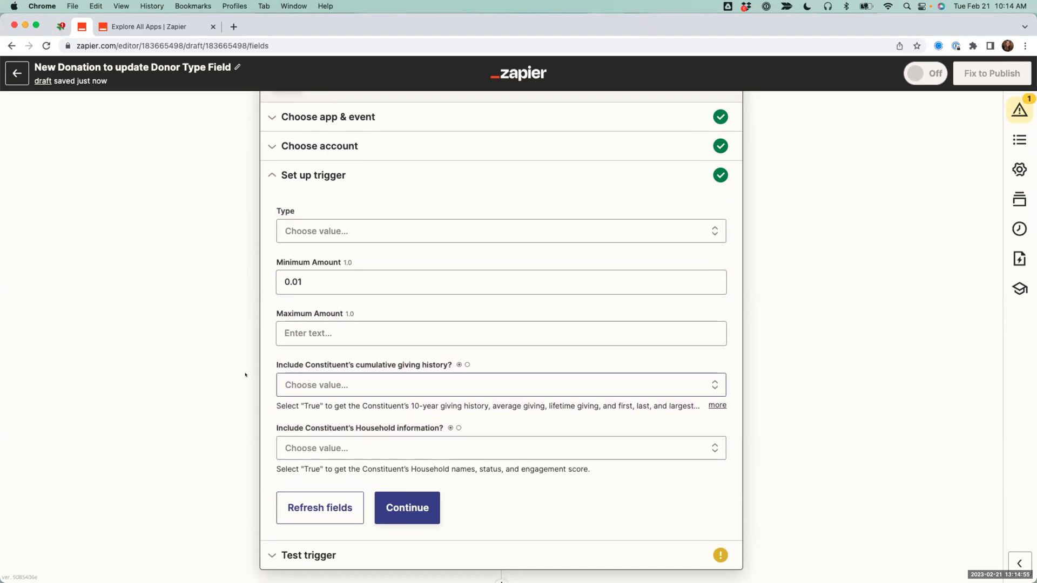
Step: Run the trigger test to pull a recent transaction from the Bloomerang account
scroll(141, 361, down, 2)
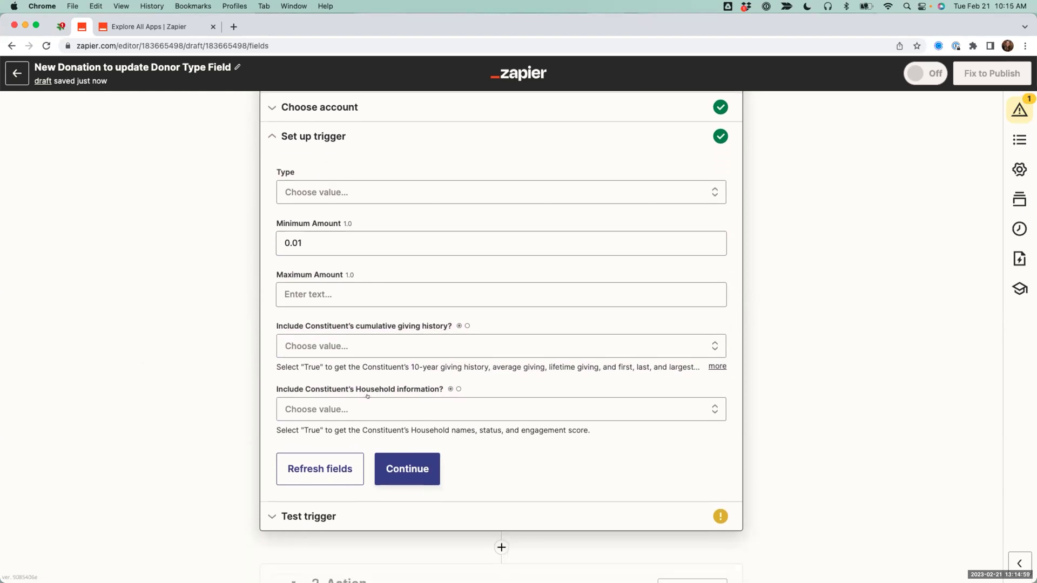
click(289, 517)
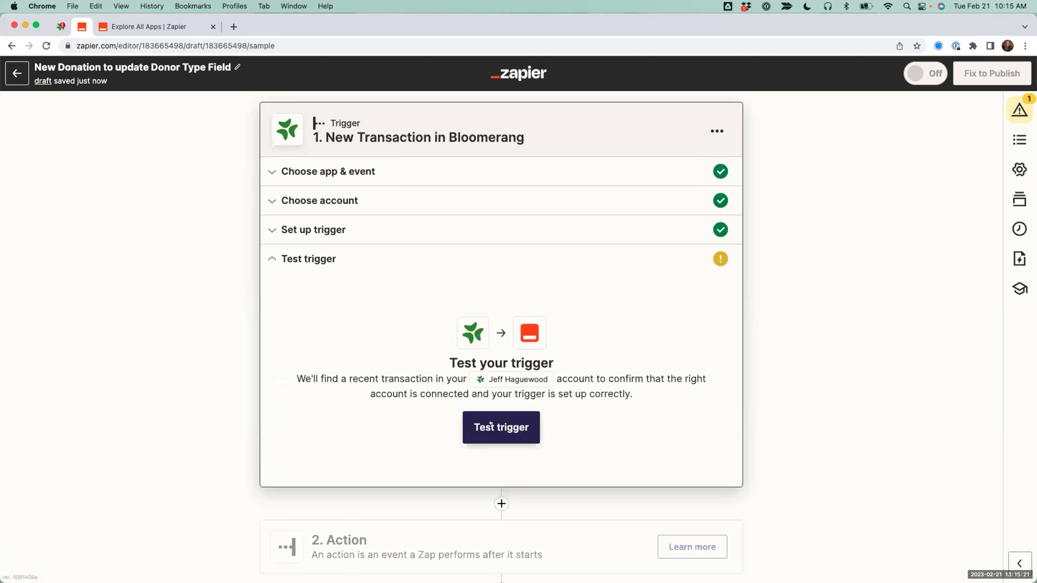
click(491, 424)
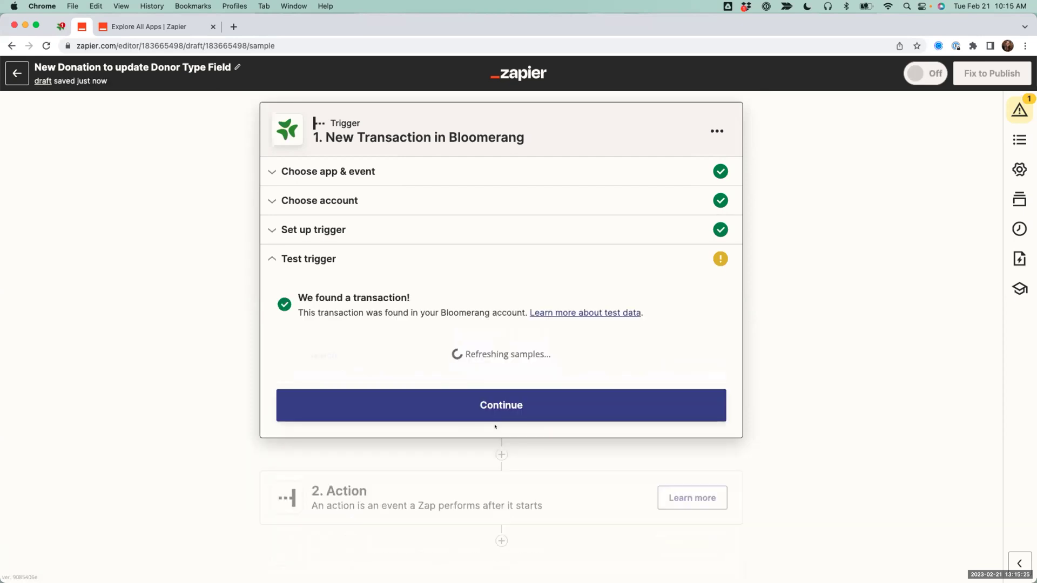
Step: Examine the sample transaction's designation and constituent data in the trigger test results
scroll(229, 343, down, 3)
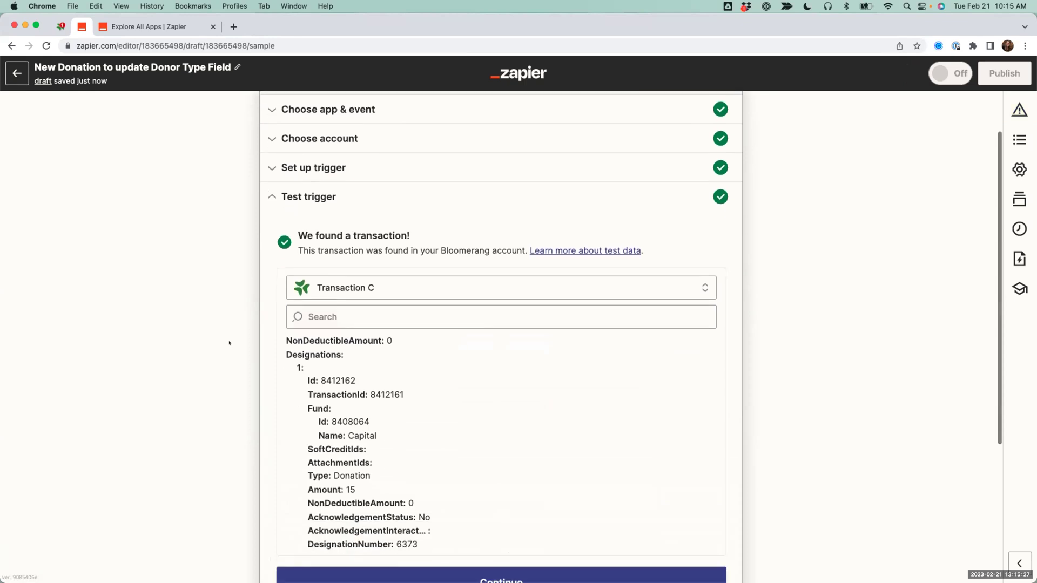
scroll(325, 351, down, 3)
scroll(333, 355, up, 3)
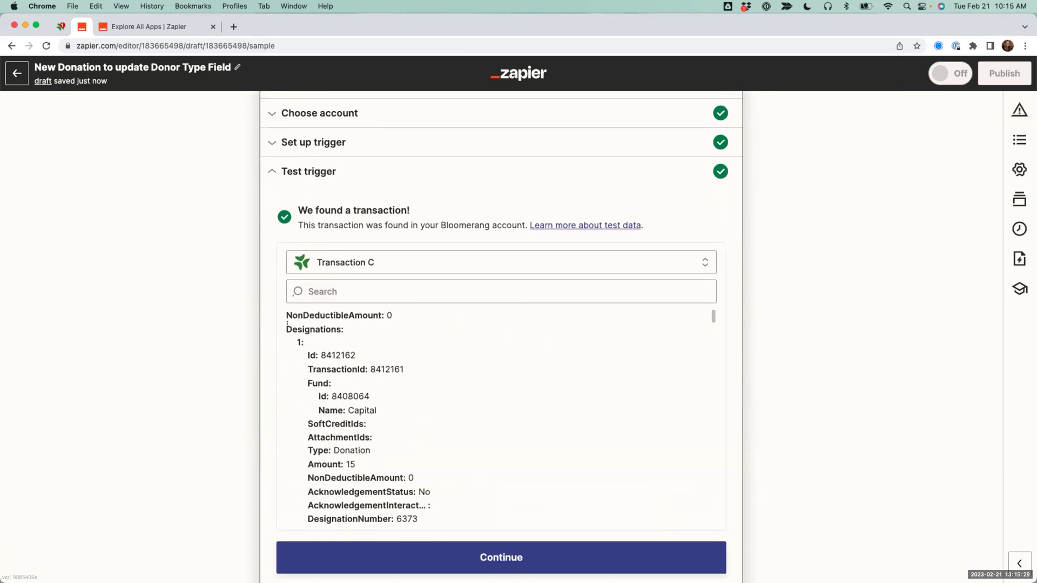
scroll(333, 355, down, 5)
scroll(331, 392, down, 10)
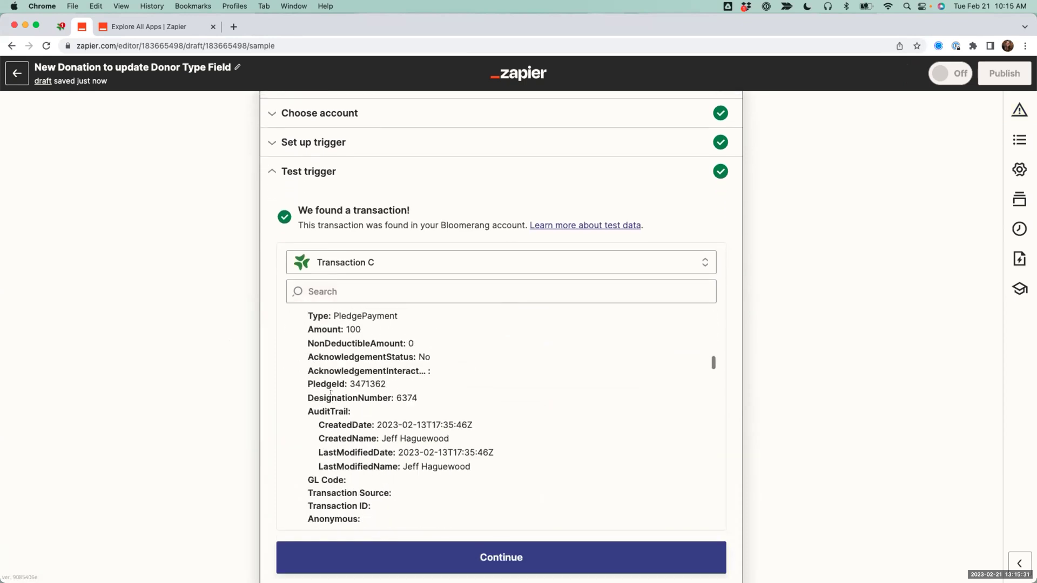
scroll(331, 392, down, 6)
scroll(331, 394, up, 5)
scroll(331, 394, down, 6)
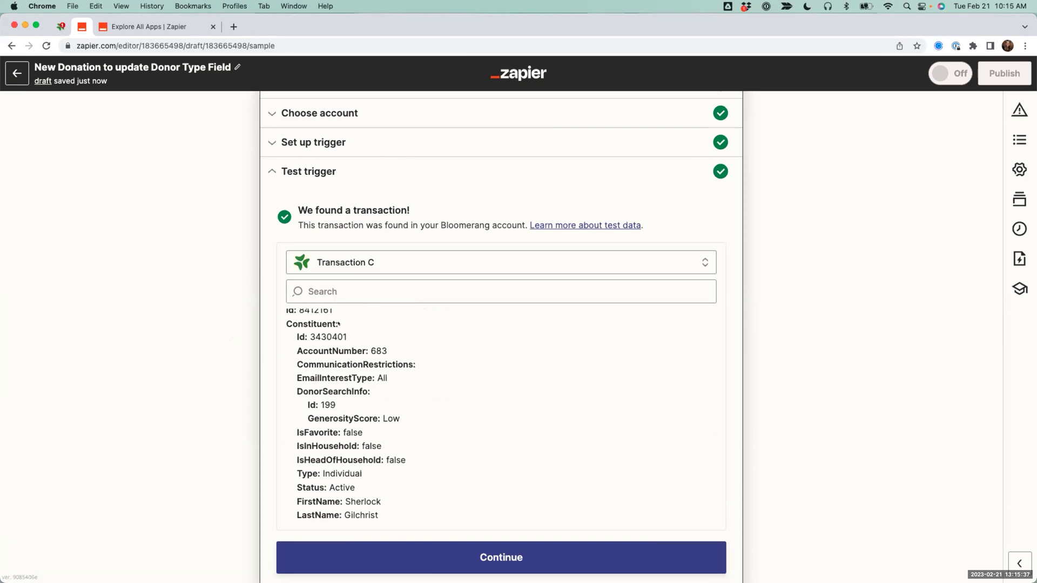
double_click(304, 319)
scroll(347, 380, down, 2)
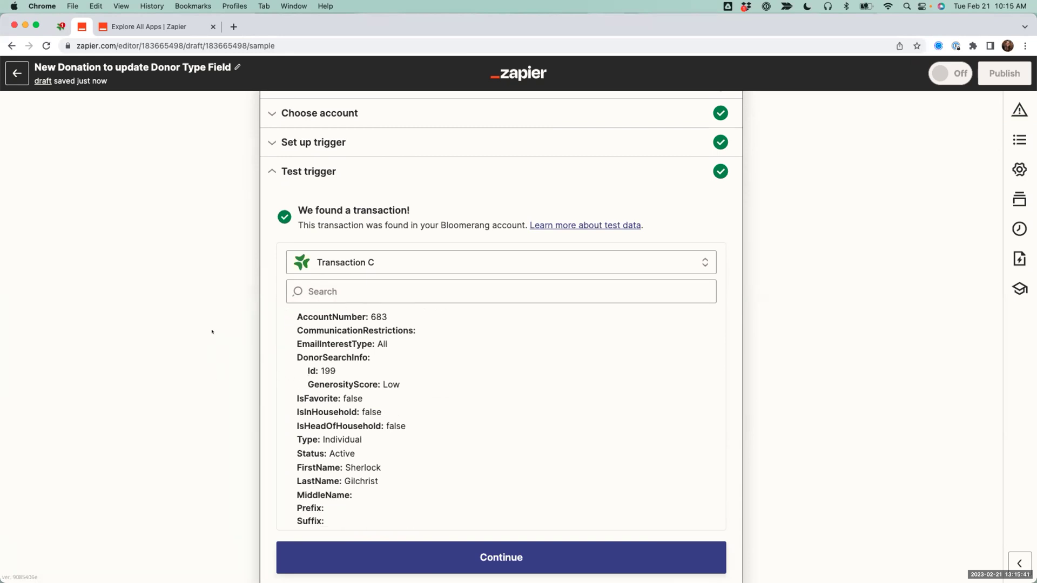
scroll(212, 332, down, 5)
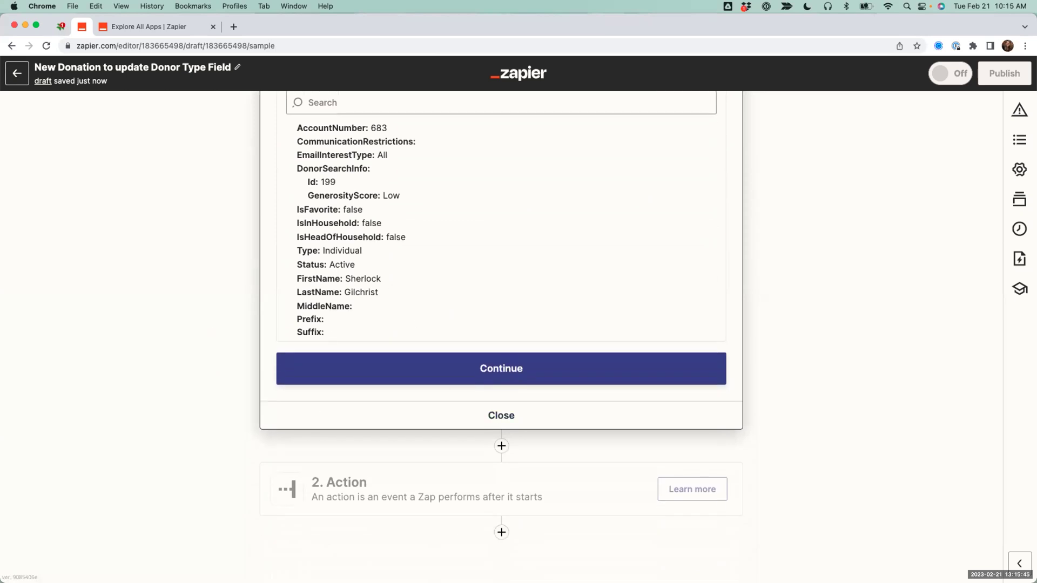
scroll(194, 291, up, 5)
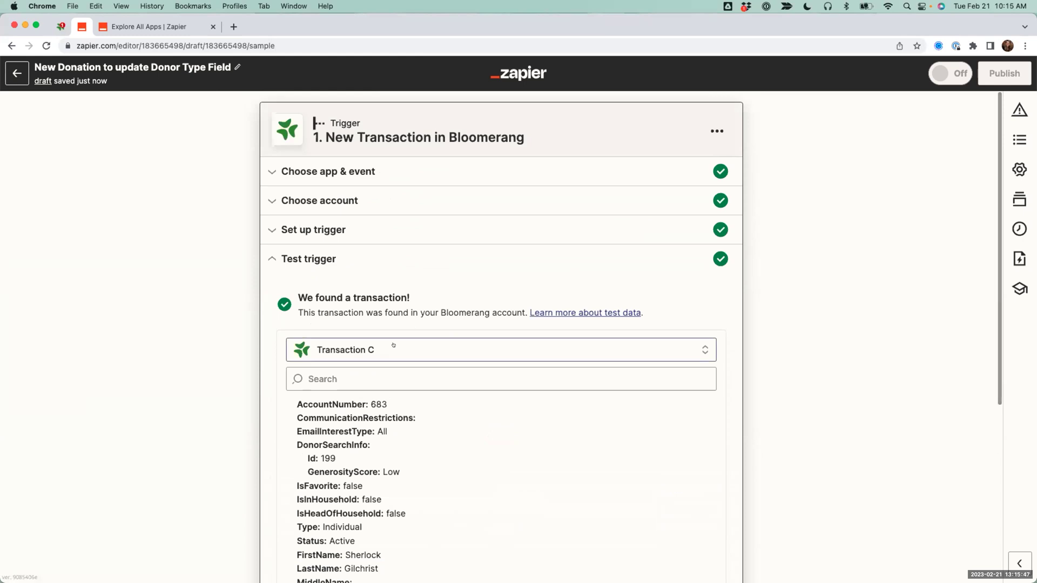
click(394, 350)
click(200, 384)
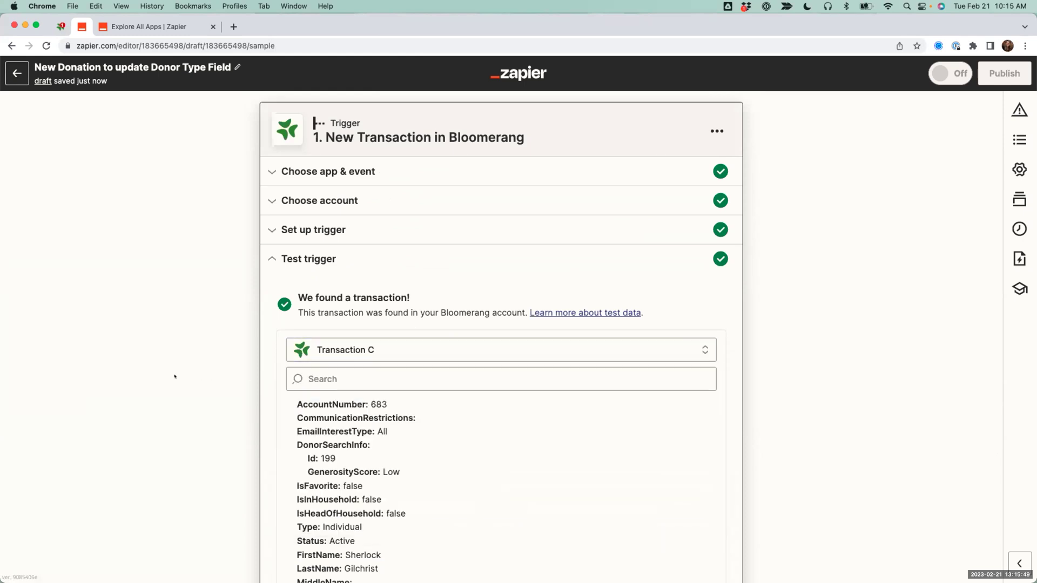
scroll(173, 375, down, 5)
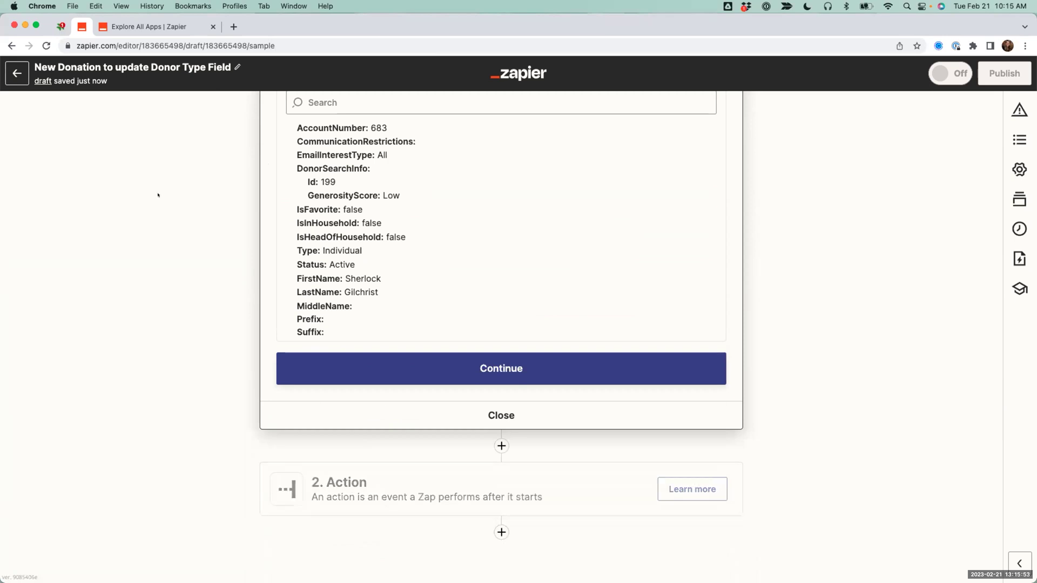
key(ctrl+Right)
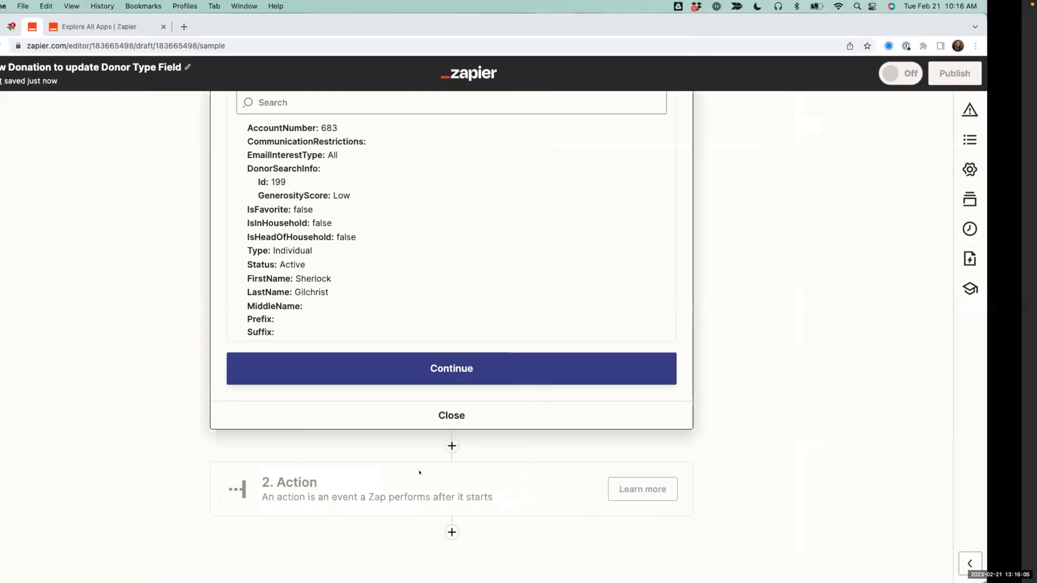
Step: Add a Filter as the second step and choose Constituent Donor Type from the Bloomerang transaction as its field
click(325, 489)
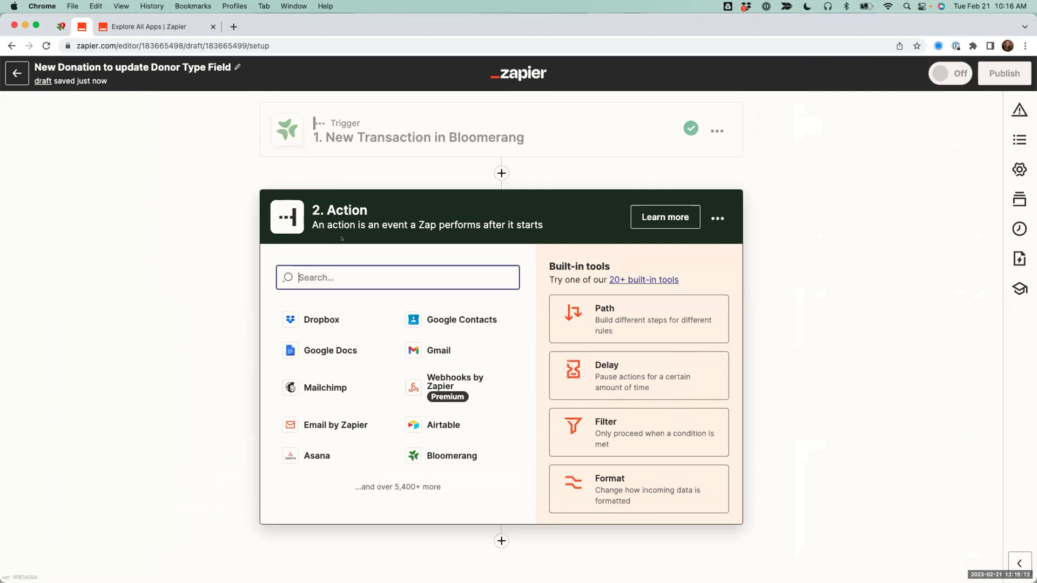
click(603, 429)
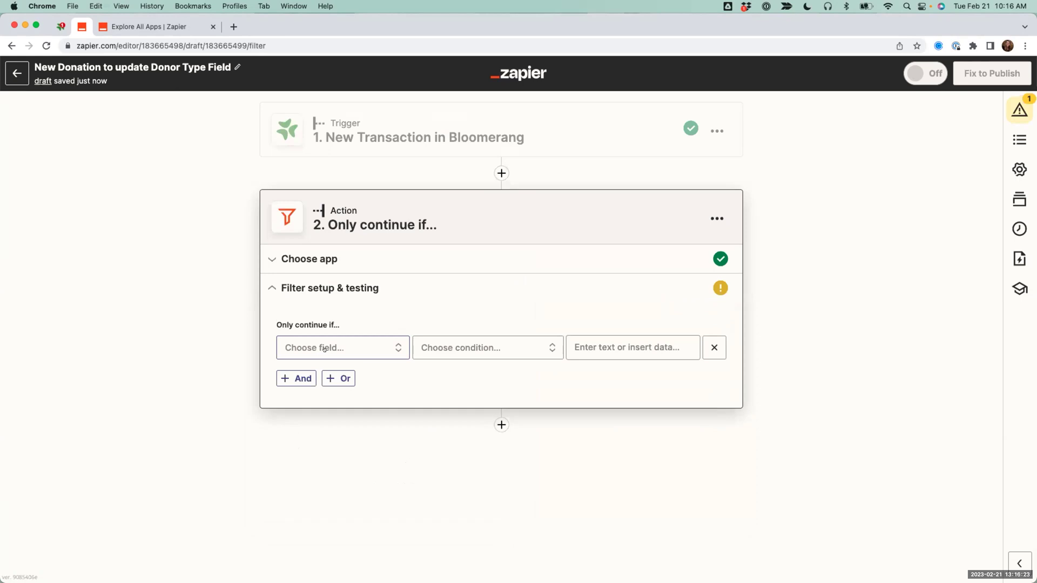
text(Donor)
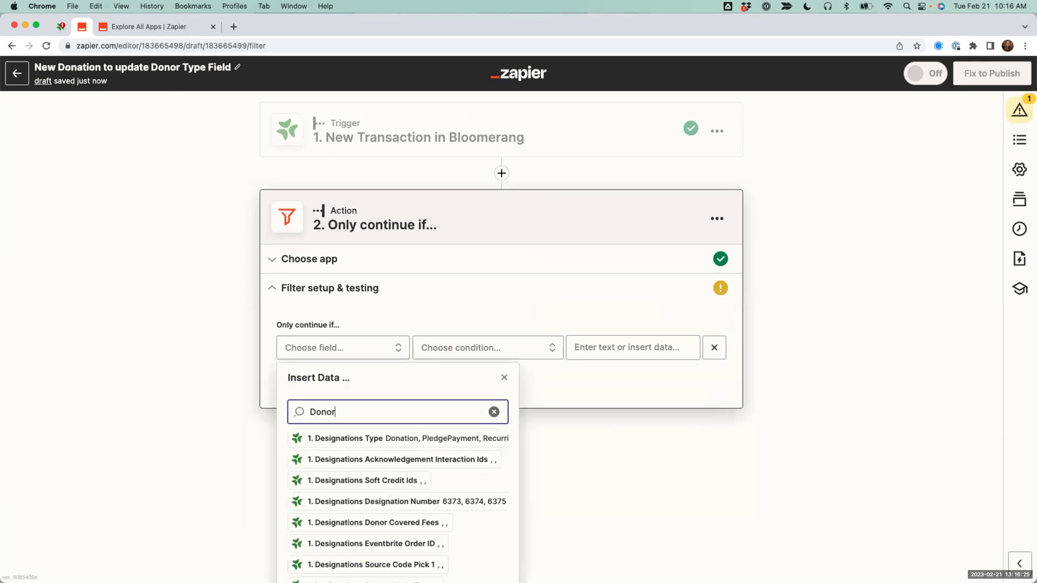
click(246, 418)
click(335, 348)
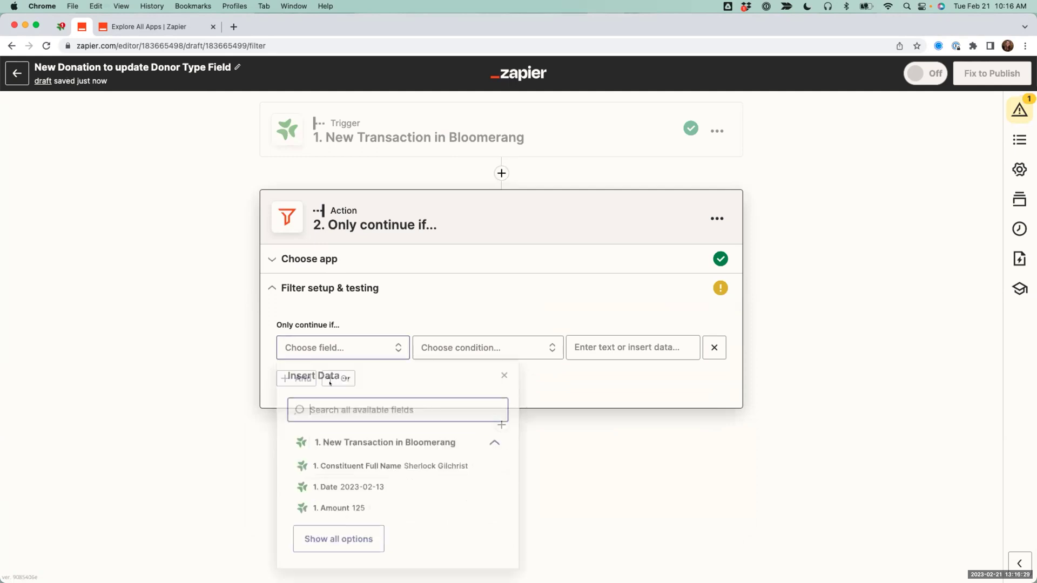
text(Donor Typ)
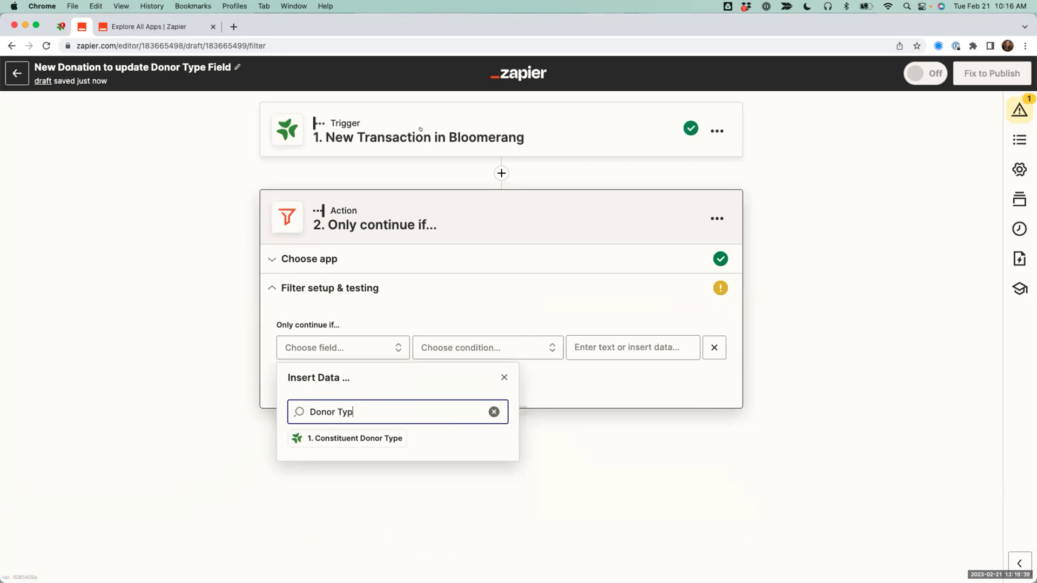
click(351, 438)
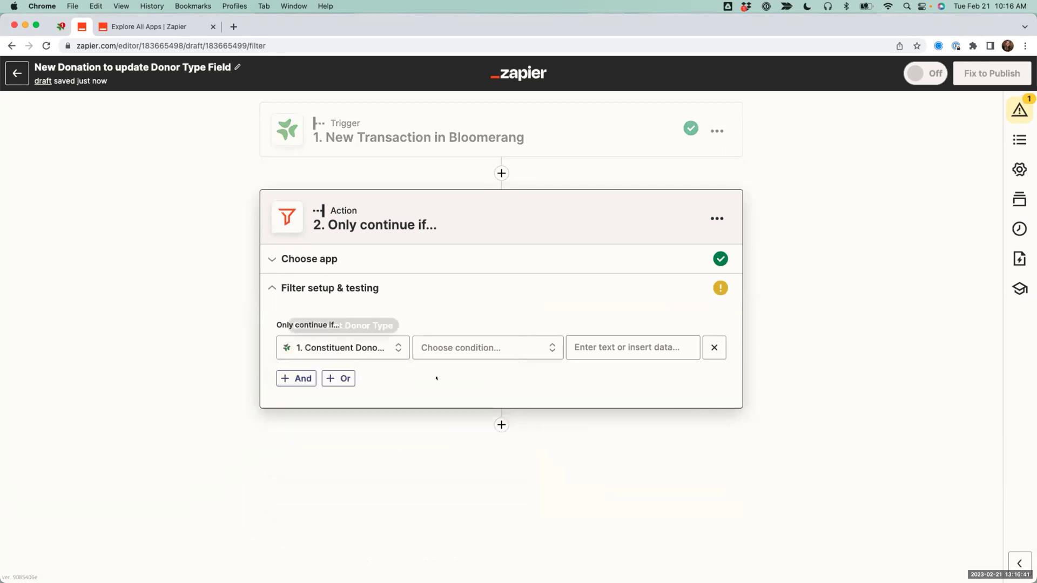
Step: Set the filter condition to "(Text) Does not exactly match" with the value Donor
click(487, 346)
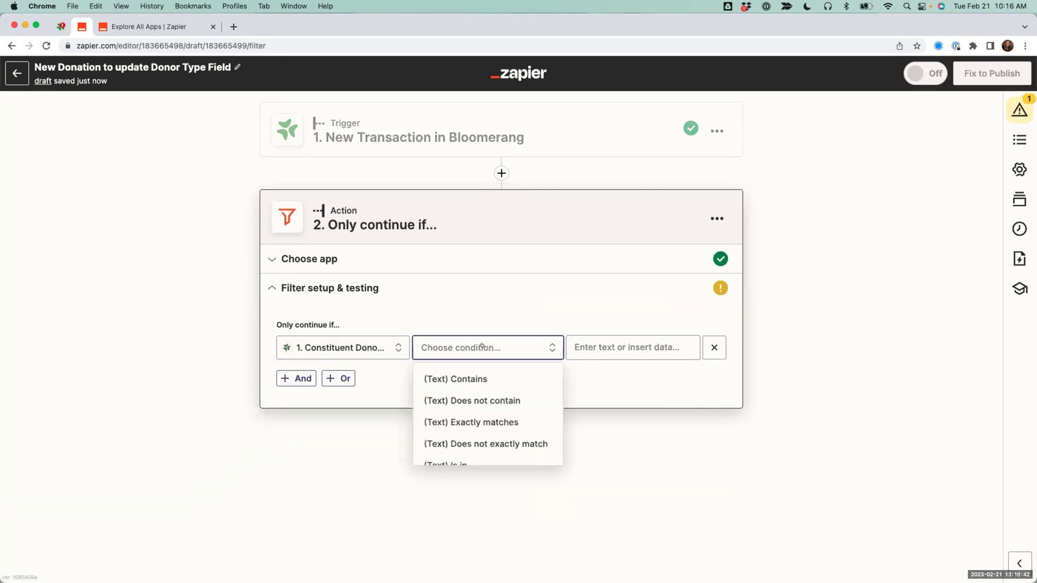
click(481, 442)
text(Donor)
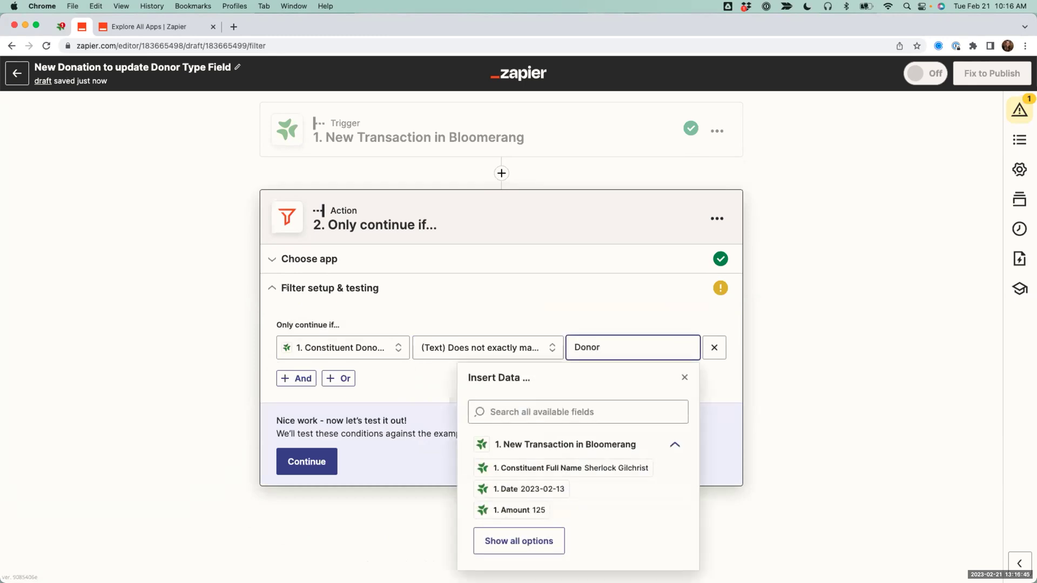
click(104, 314)
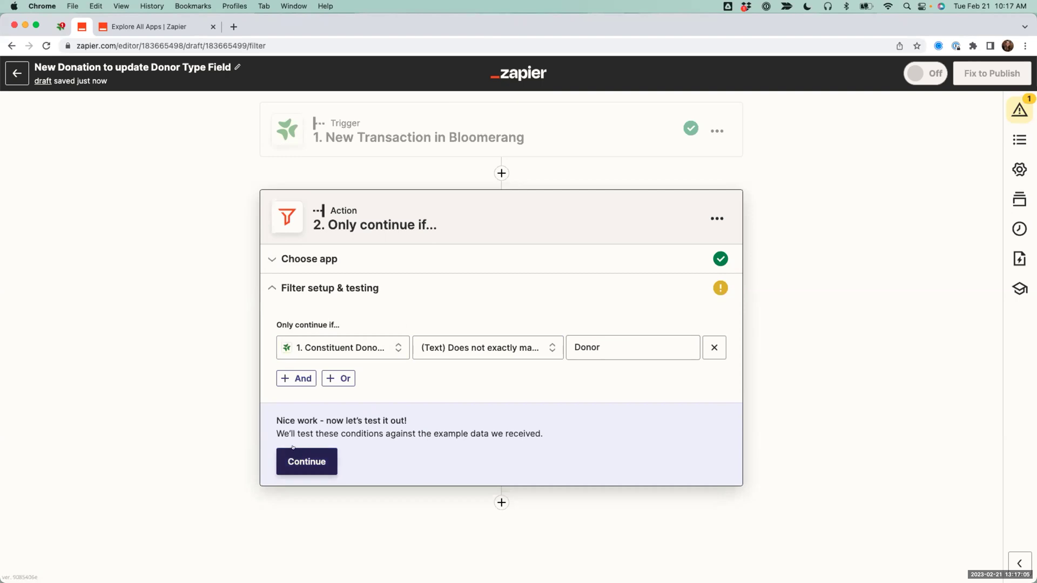
Step: Test the filter against the sample data and review the test outcome and its matched items
click(307, 462)
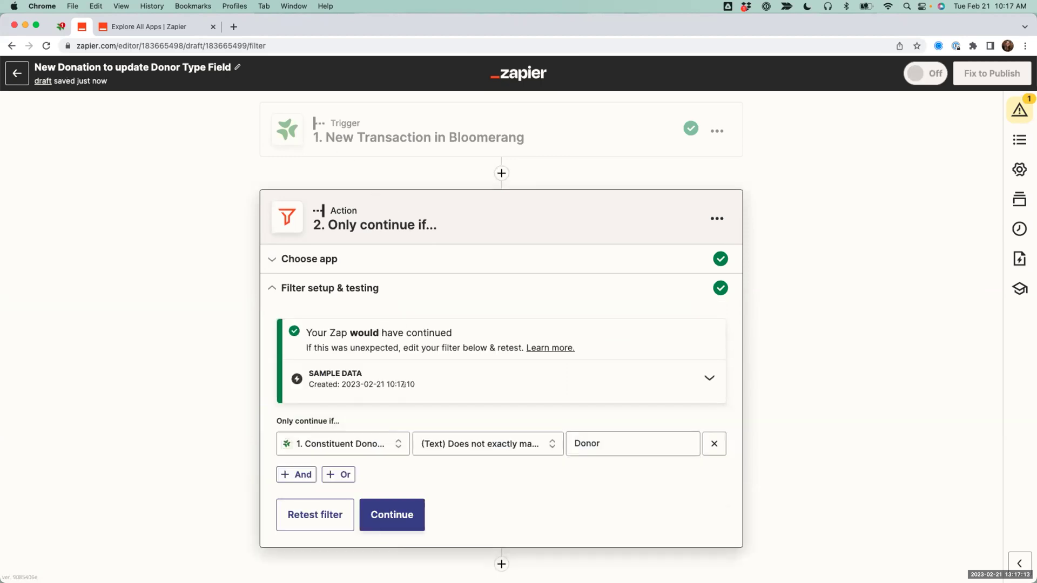
click(402, 382)
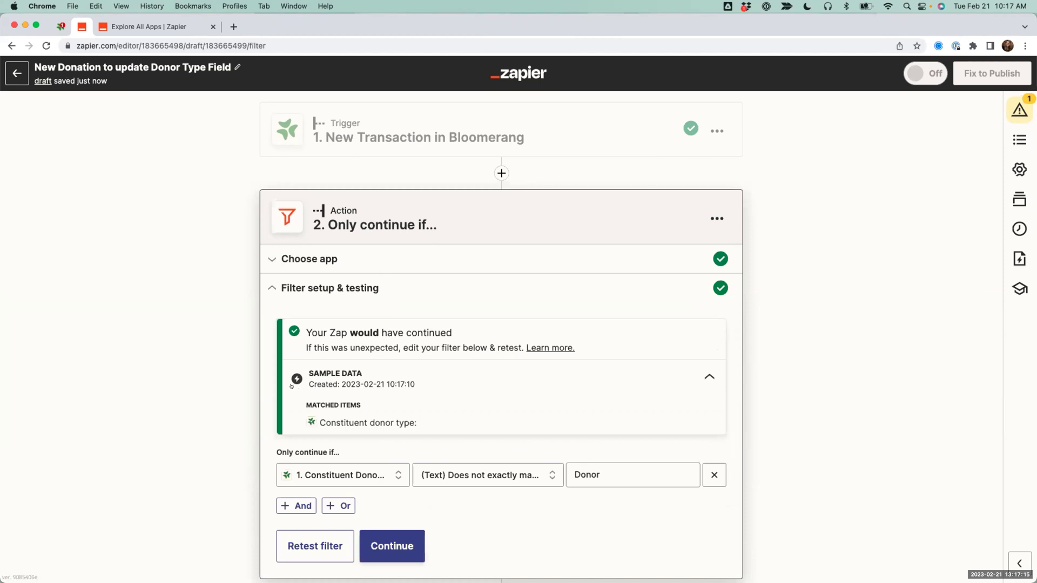
drag(305, 324, 452, 334)
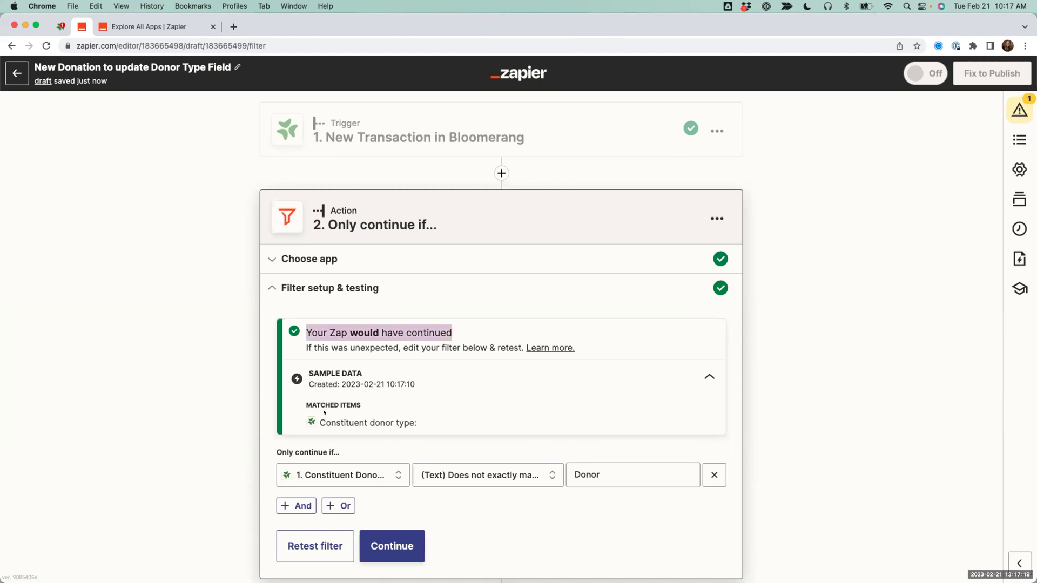
drag(319, 422, 419, 422)
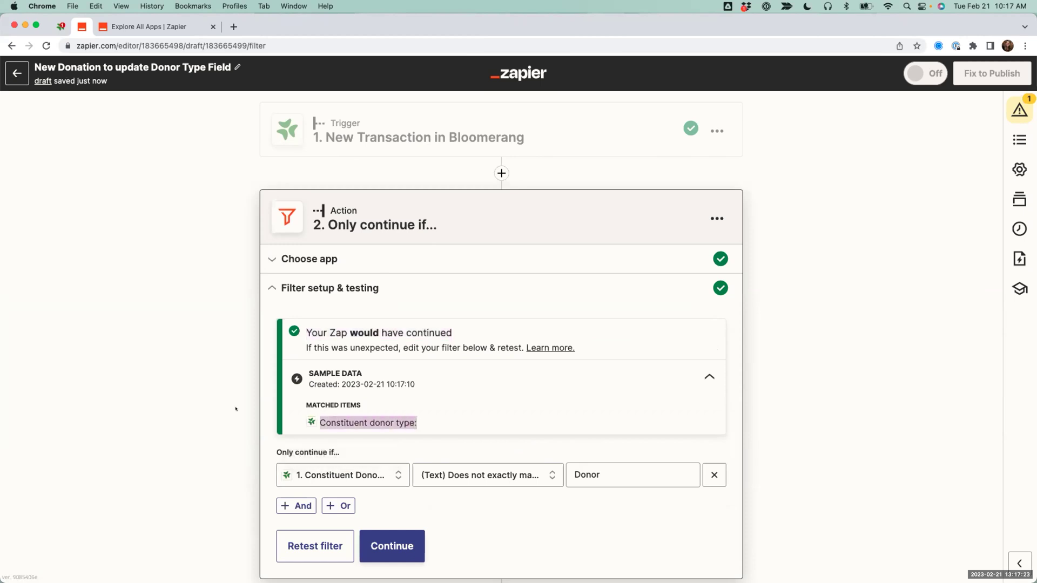
scroll(210, 378, down, 2)
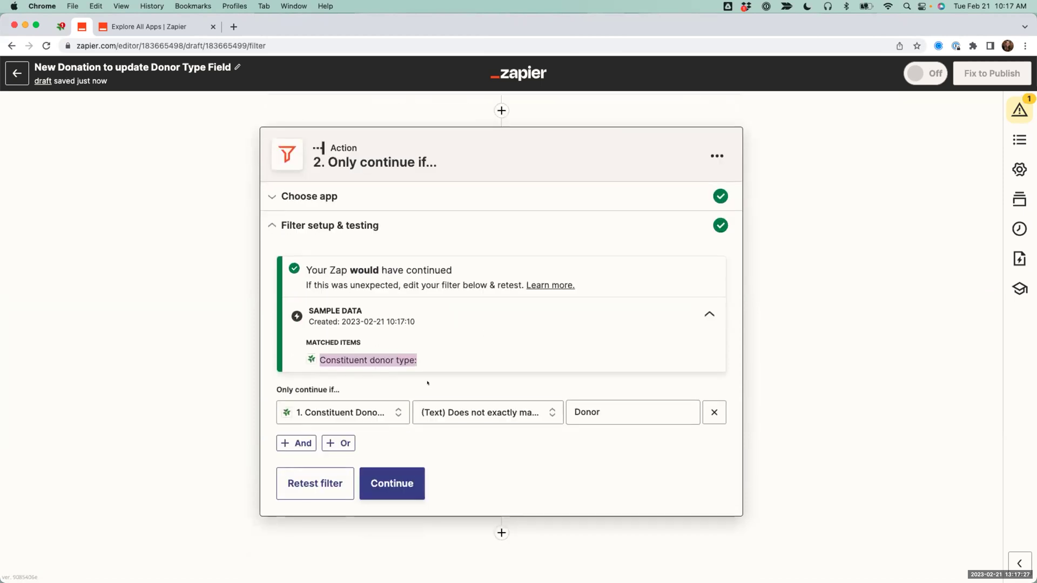
drag(306, 269, 463, 273)
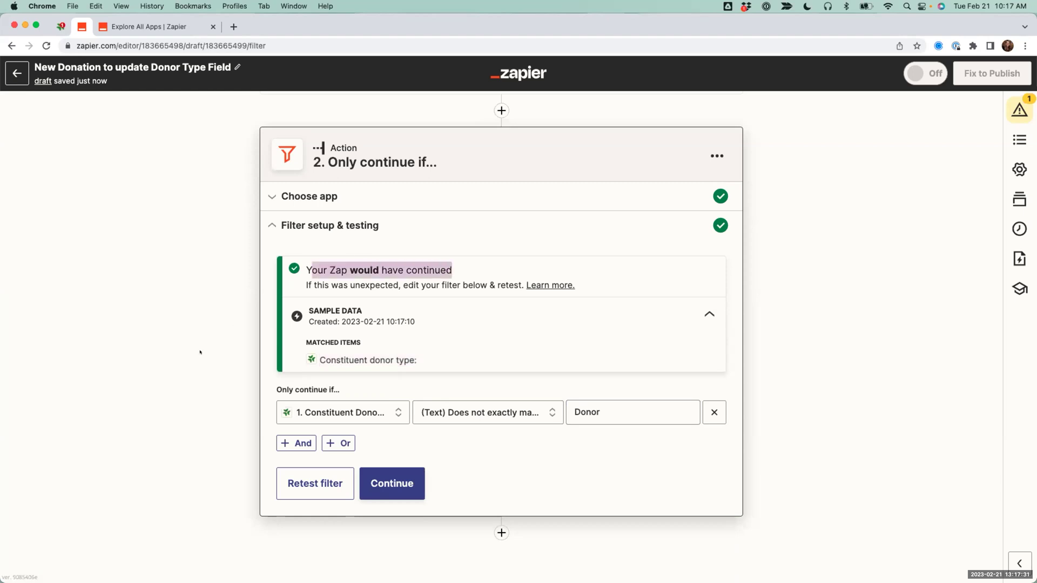
click(703, 315)
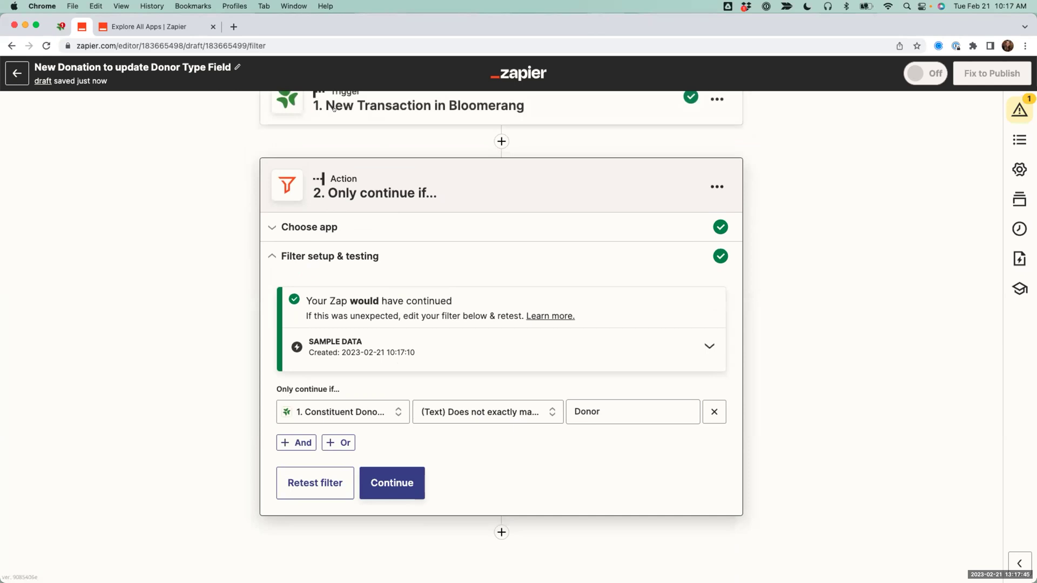
Step: Continue past the filter and add a Bloomerang action with the Update Constituent event as step 3
scroll(393, 102, up, 1)
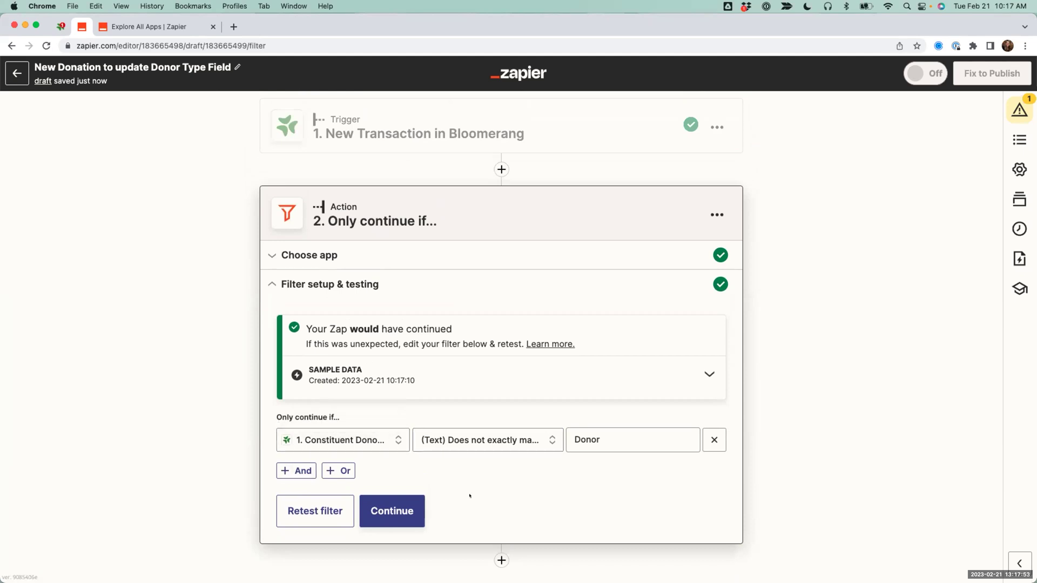
scroll(470, 496, down, 1)
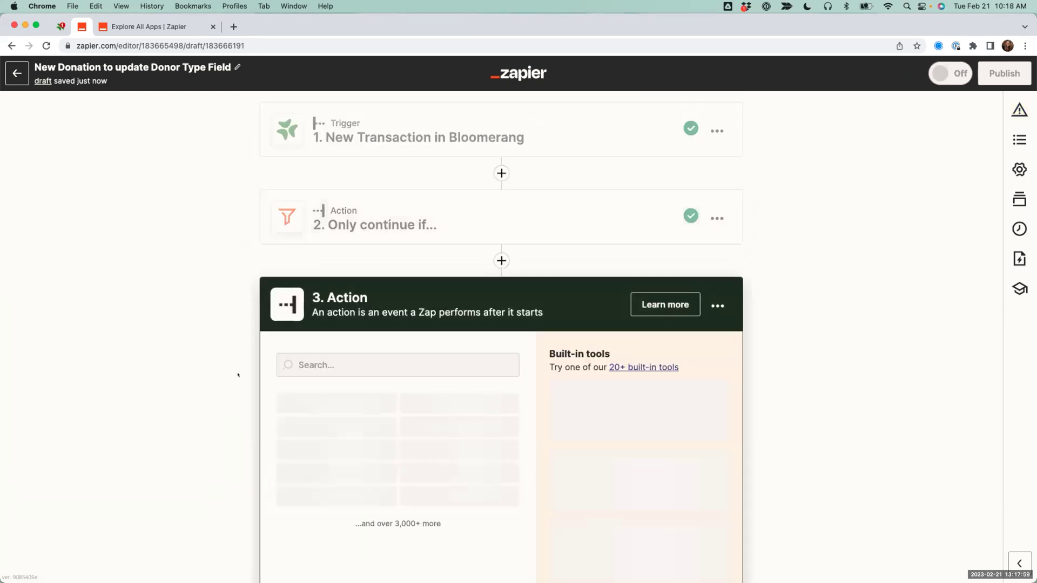
click(444, 541)
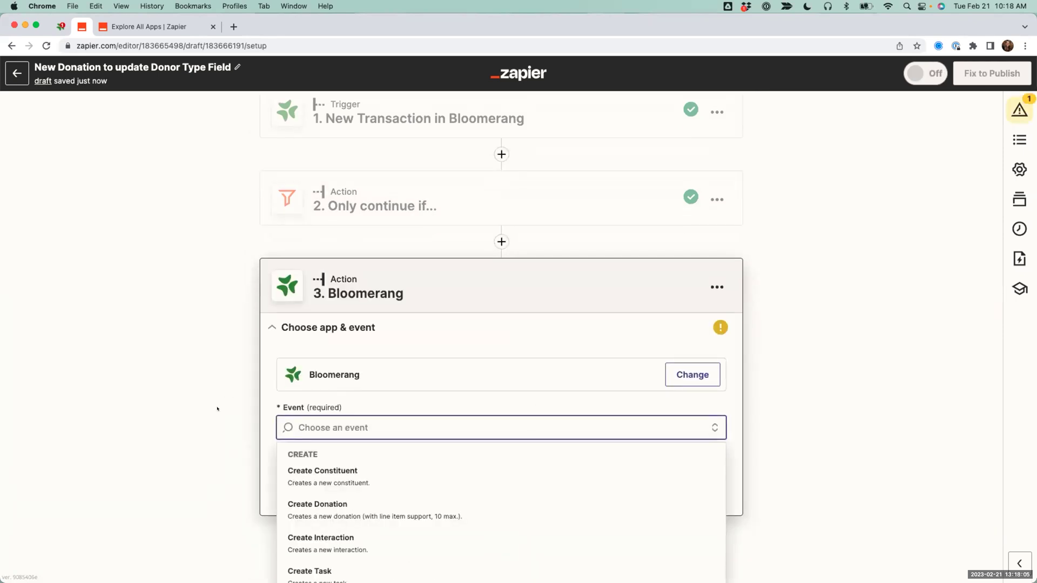
scroll(217, 409, down, 2)
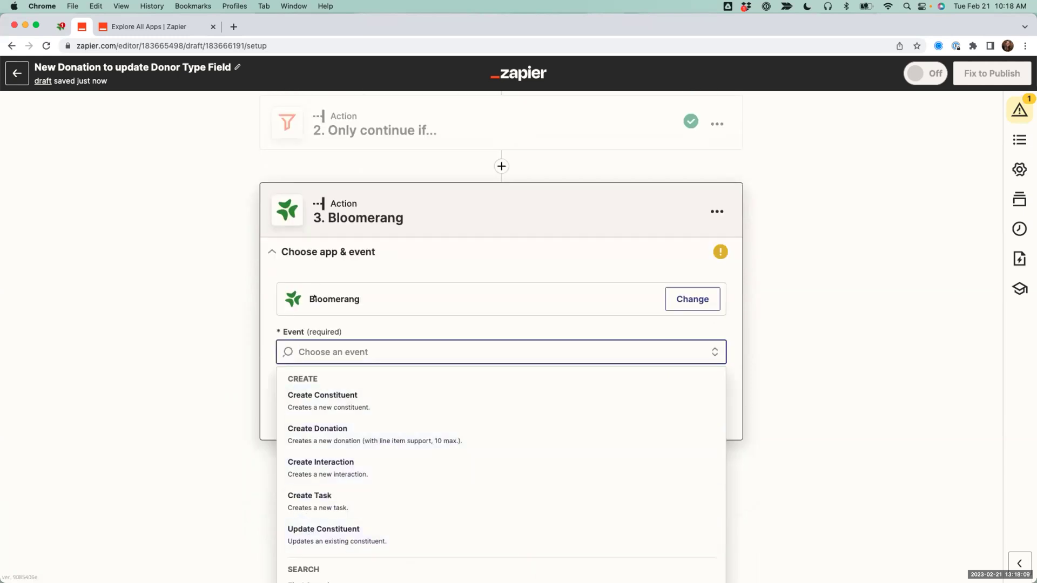
click(306, 533)
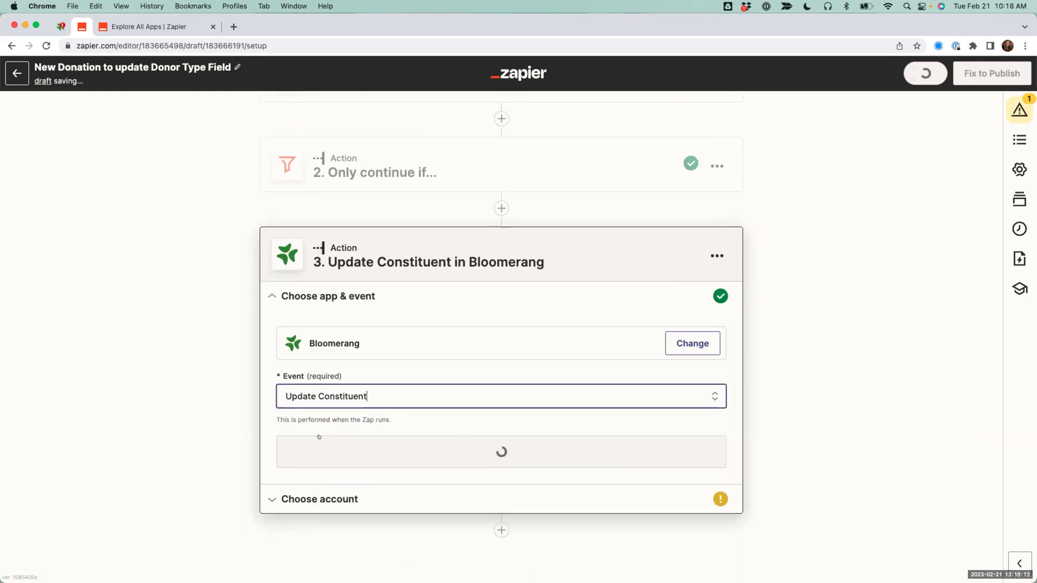
click(359, 448)
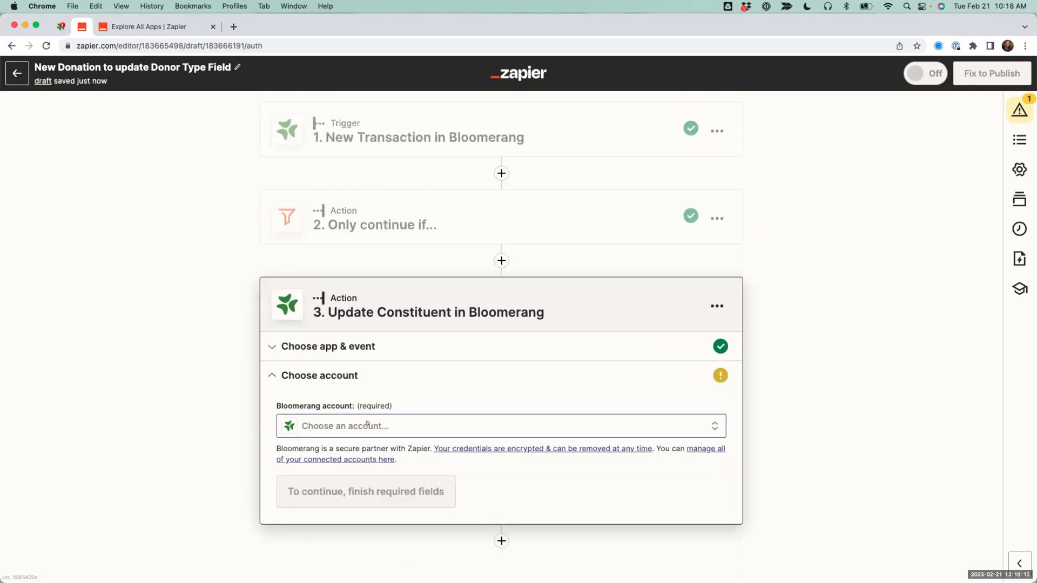
Step: Select the "Bloomerang - Sidekick Solutions SANDBOX" account for the Update Constituent action and continue to its Constituent field
click(367, 424)
click(389, 549)
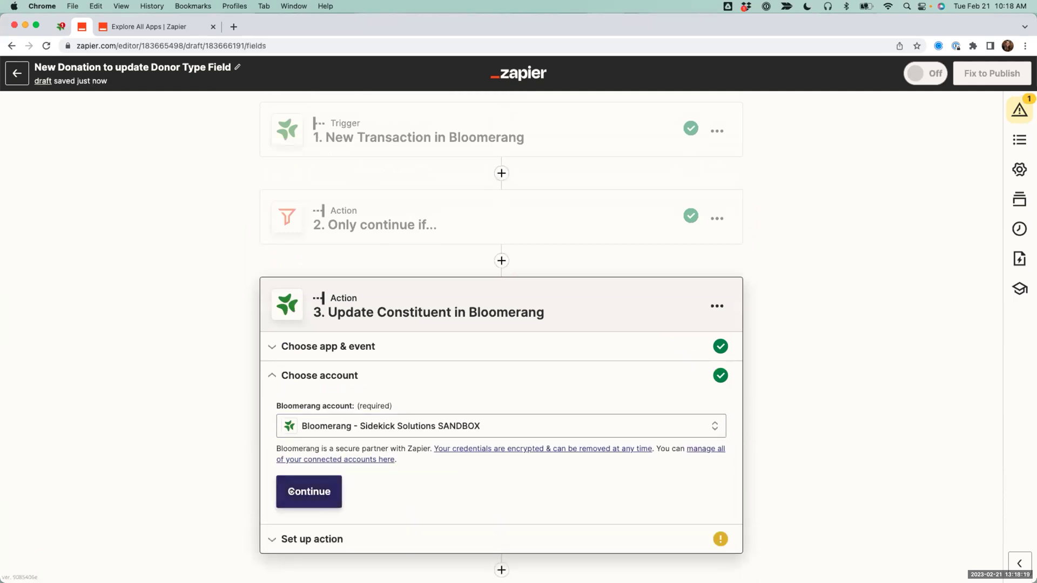
click(293, 495)
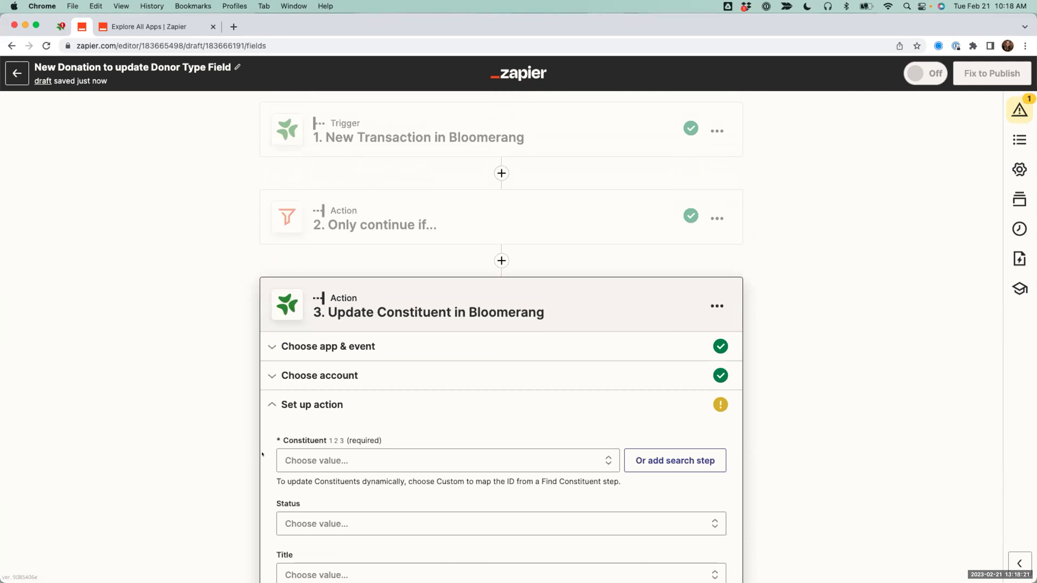
drag(324, 361, 273, 361)
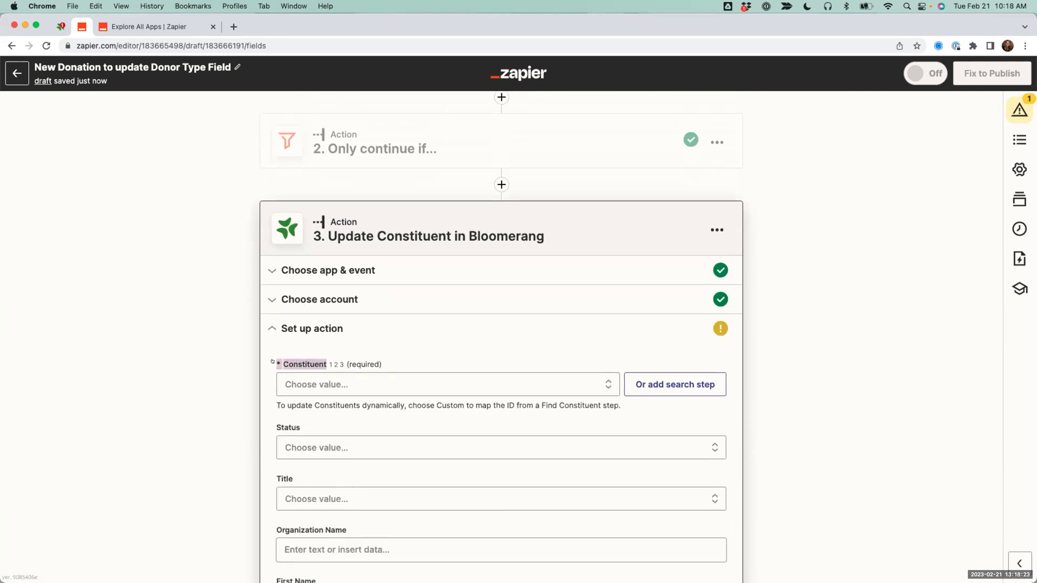
Step: Choose the first listed constituent as a fixed value for the Constituent field
click(327, 381)
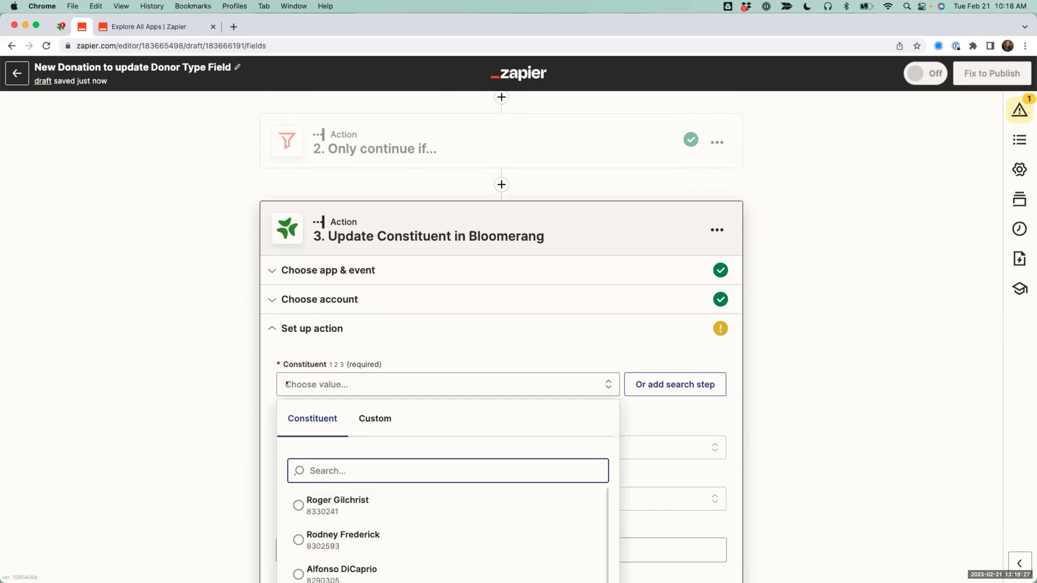
scroll(335, 429, down, 3)
scroll(334, 430, up, 5)
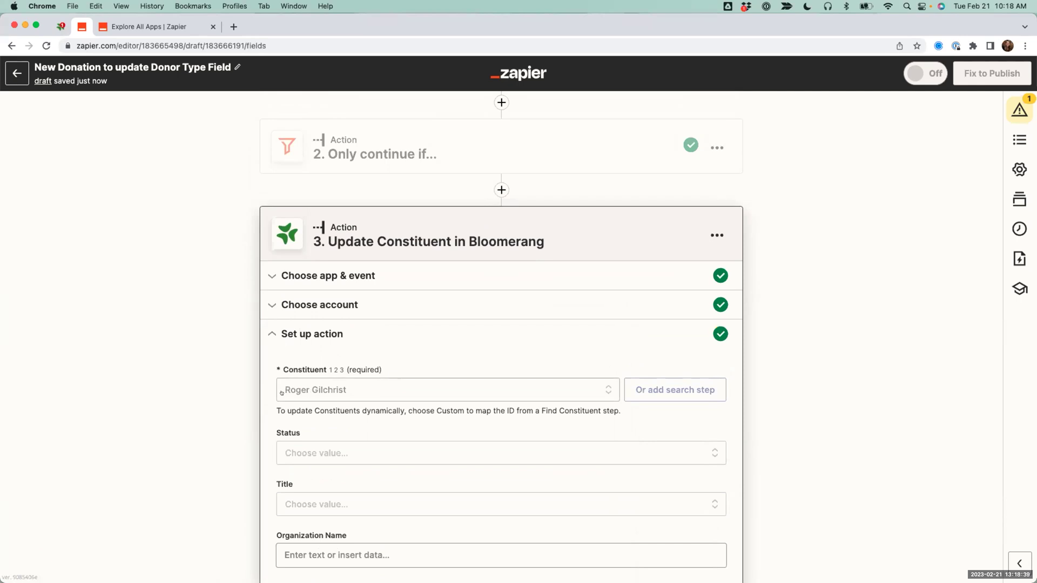
Step: Map the Constituent field to the custom value Constituent Id from step 1, New Transaction in Bloomerang
click(352, 391)
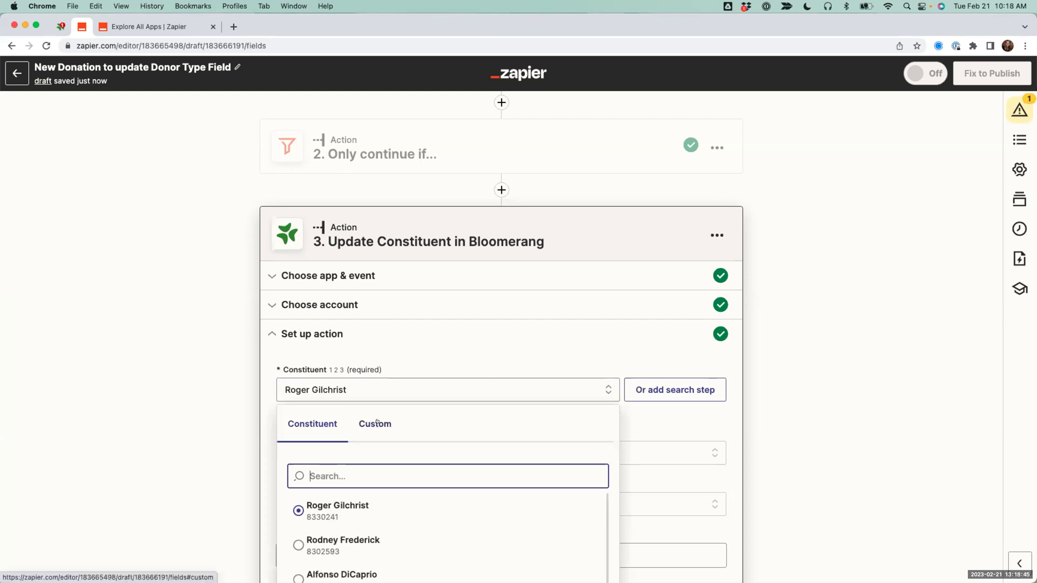
click(376, 424)
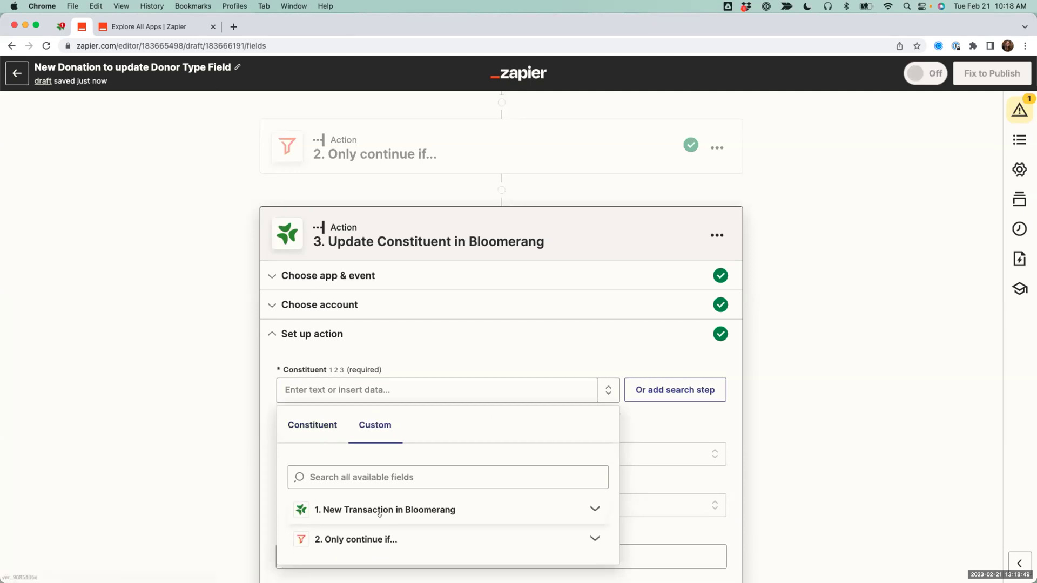
click(396, 509)
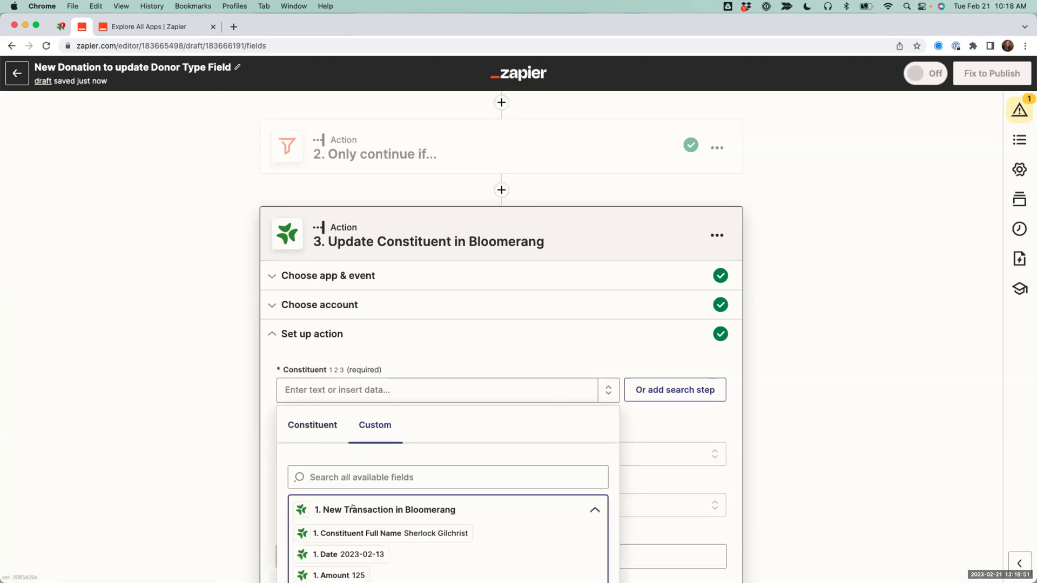
scroll(352, 508, down, 2)
click(344, 549)
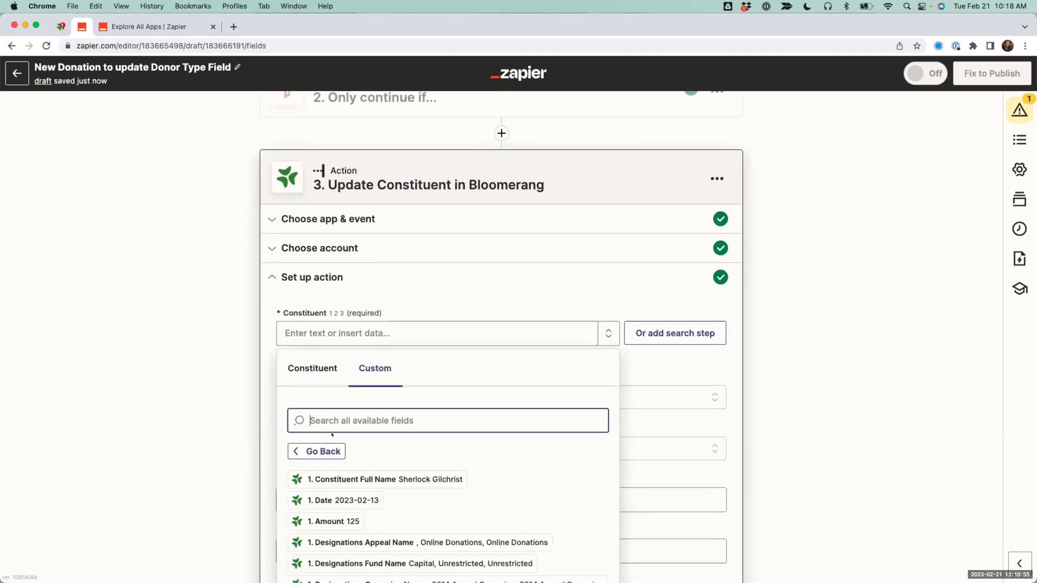
text(Constituent ID)
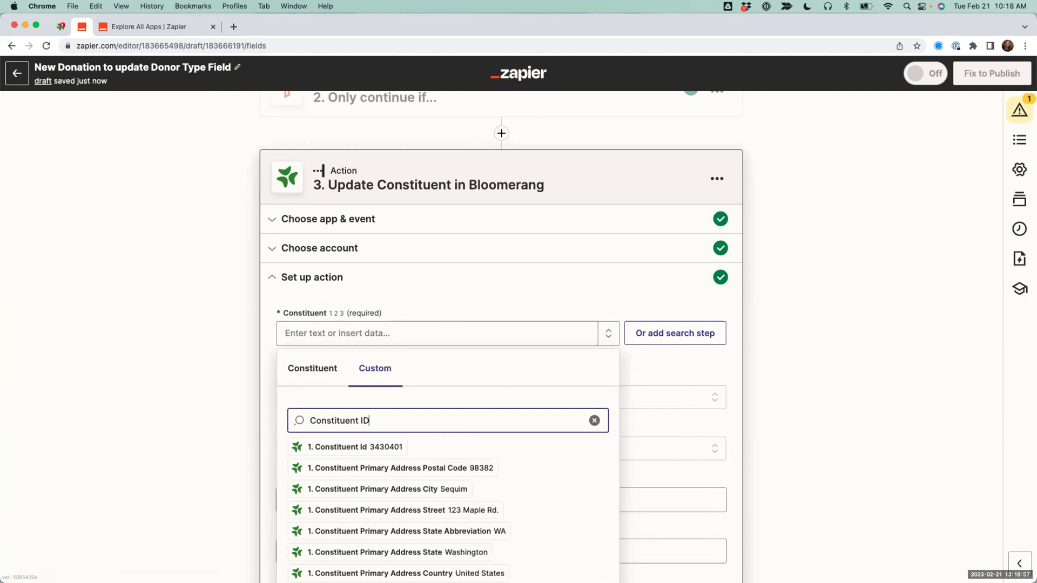
click(359, 446)
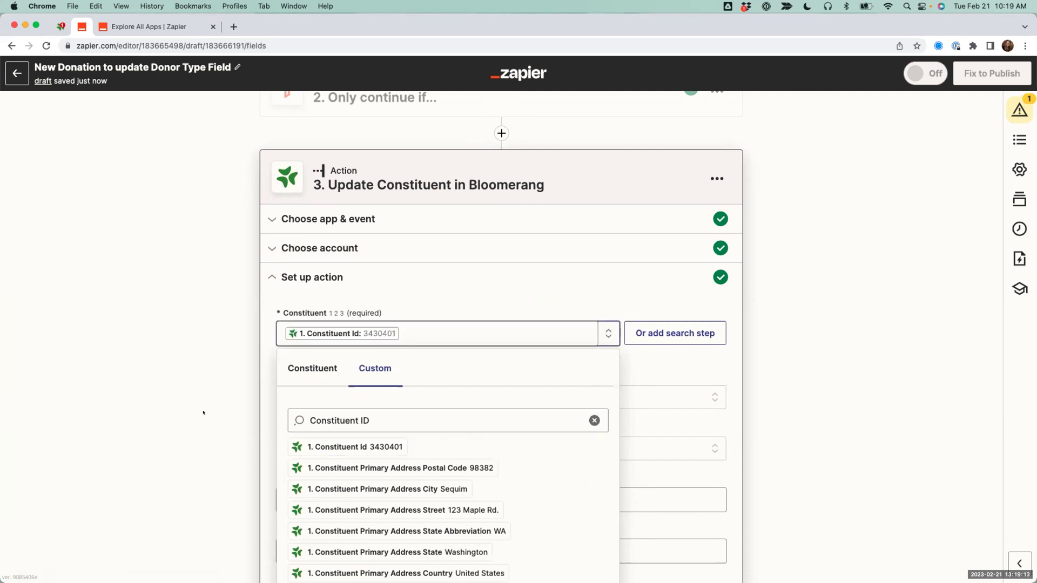
scroll(203, 413, up, 3)
click(416, 258)
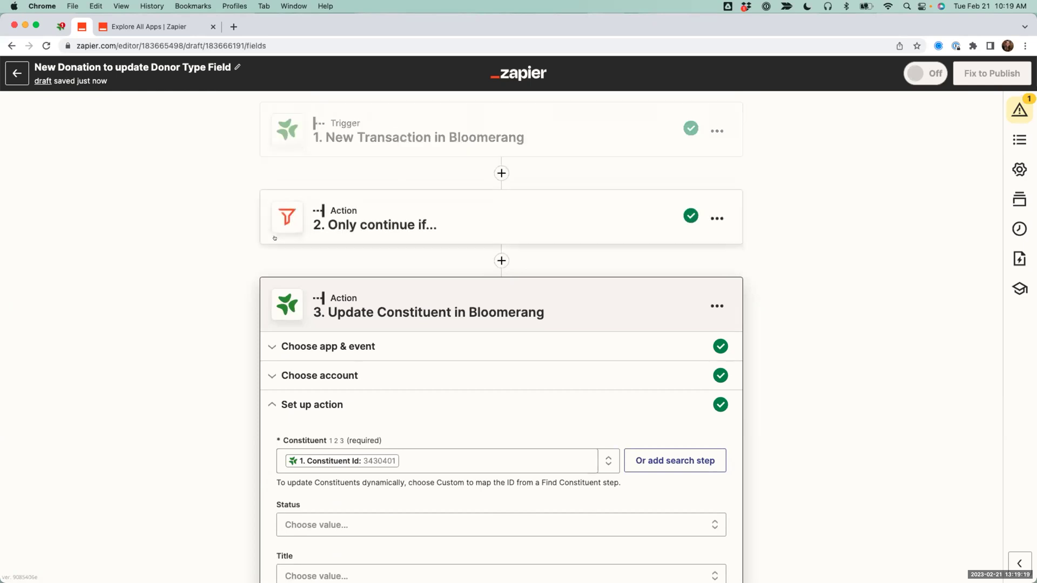
Step: Examine the available Update Constituent fields down to the custom fields and how General Info >> Attributes is labelled
scroll(201, 296, down, 1)
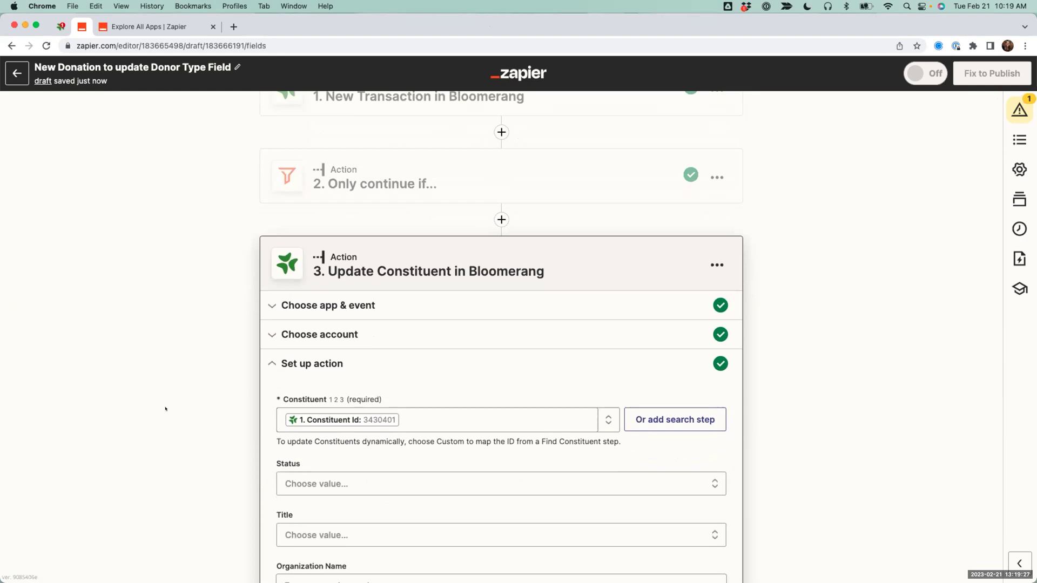
scroll(166, 409, down, 5)
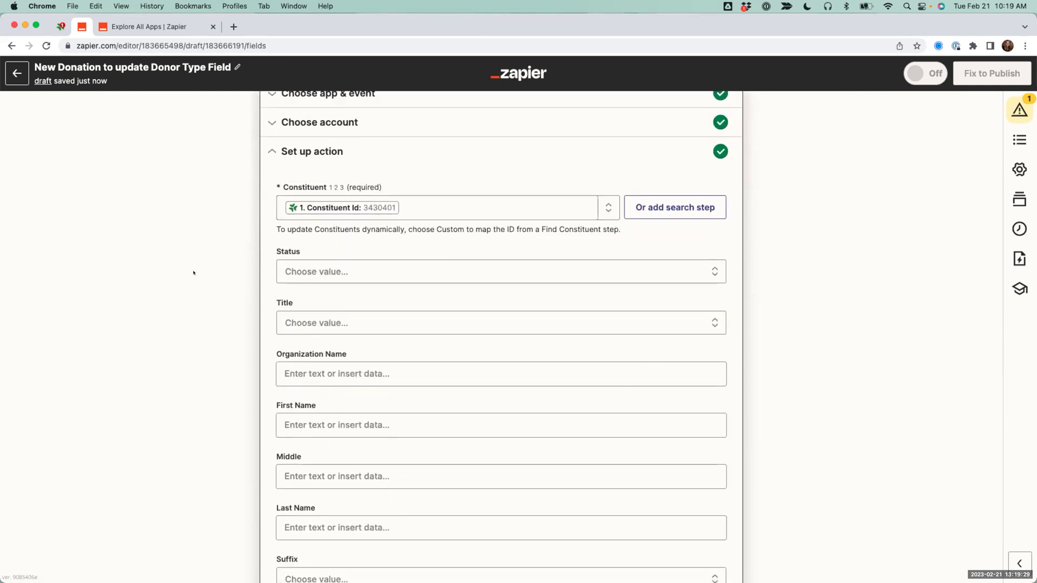
scroll(221, 264, down, 13)
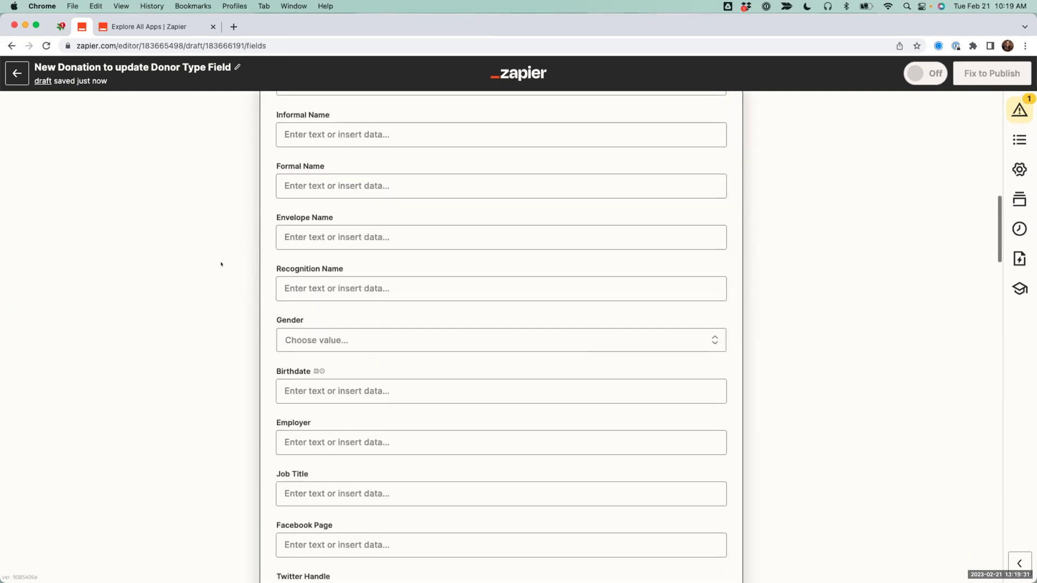
scroll(221, 264, down, 10)
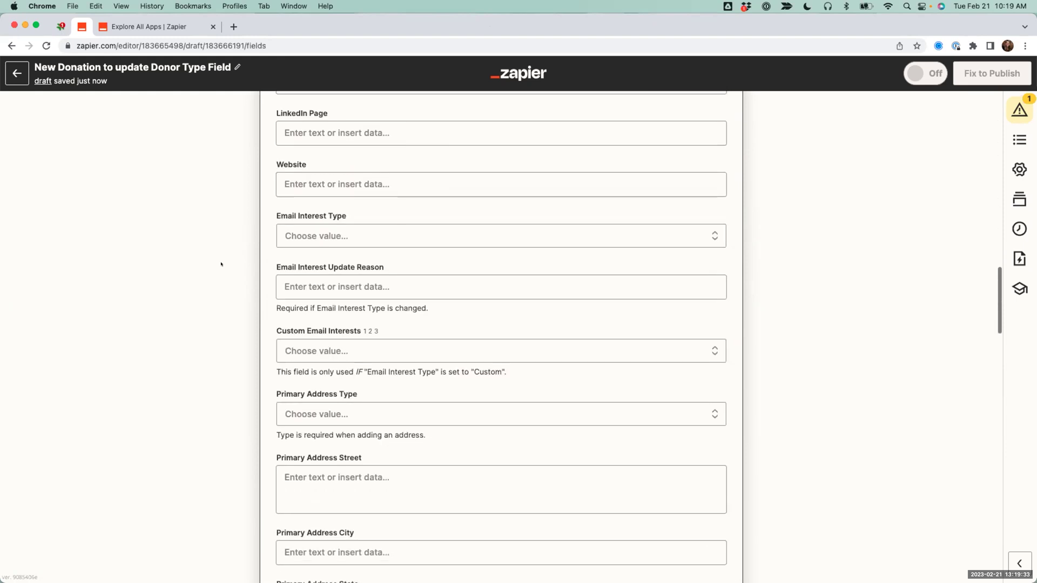
scroll(235, 306, down, 3)
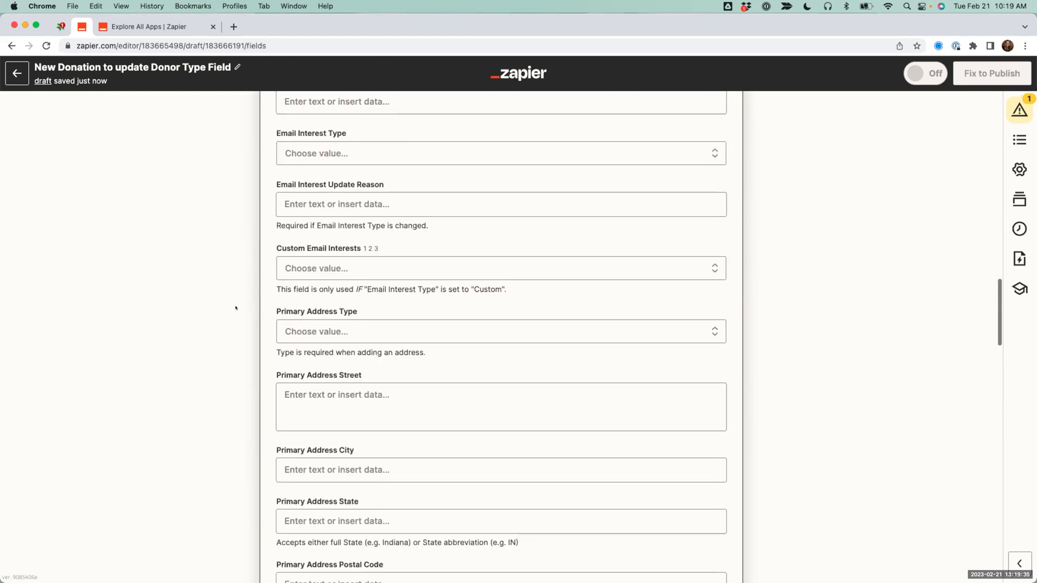
scroll(235, 308, down, 10)
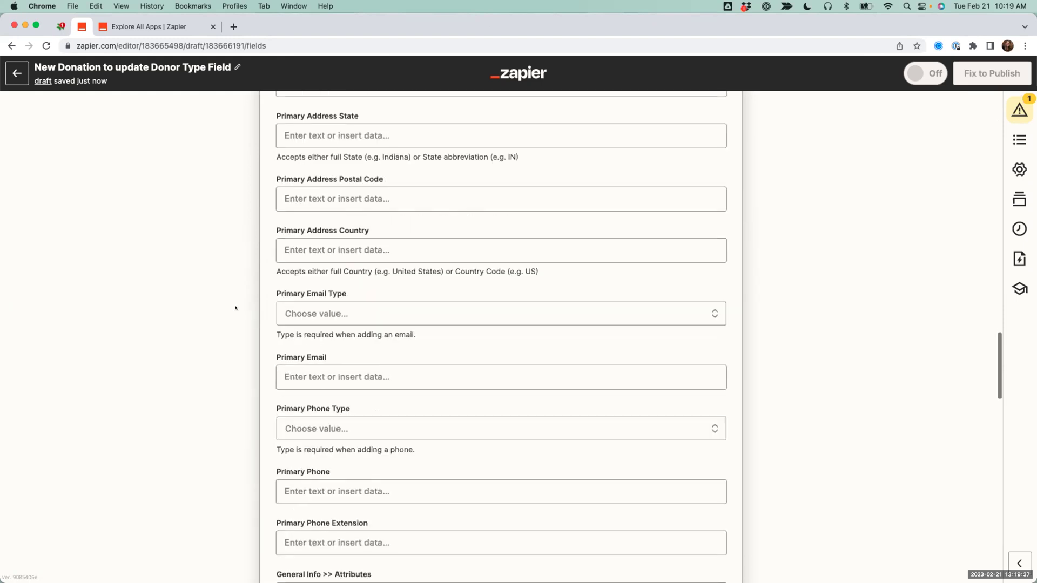
scroll(235, 308, down, 5)
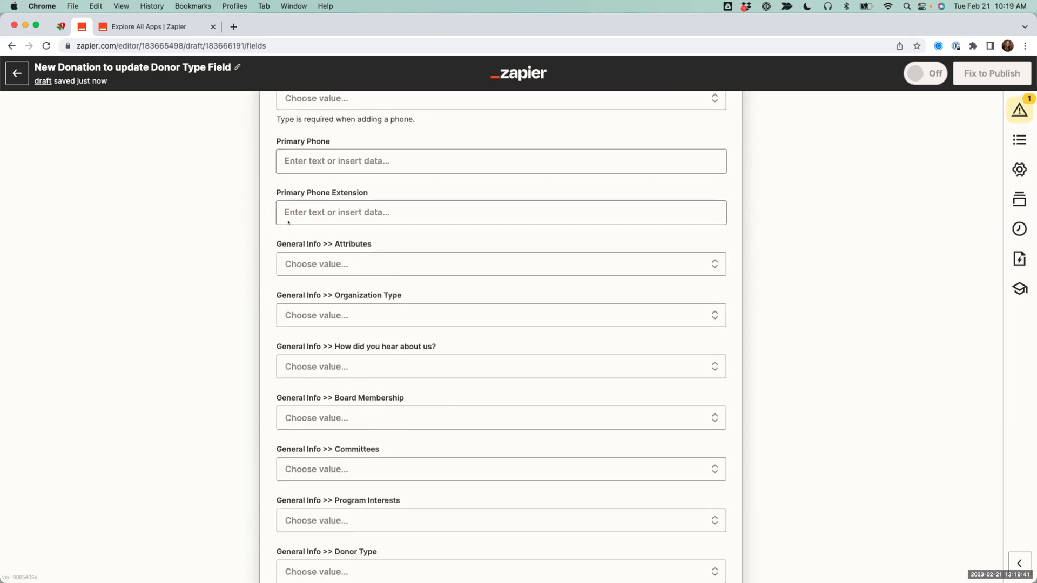
drag(272, 246, 368, 244)
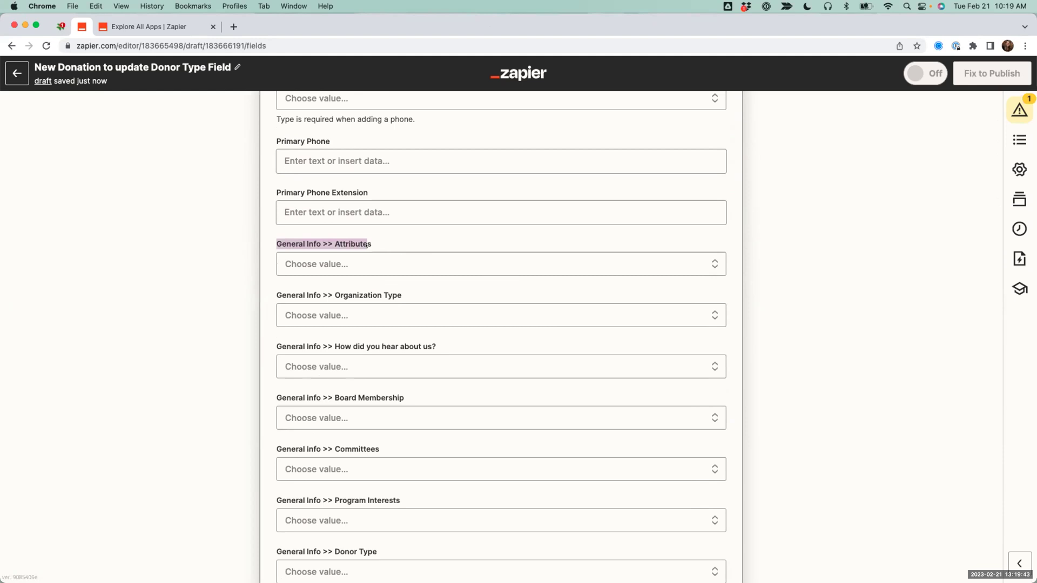
click(271, 244)
drag(270, 244, 324, 243)
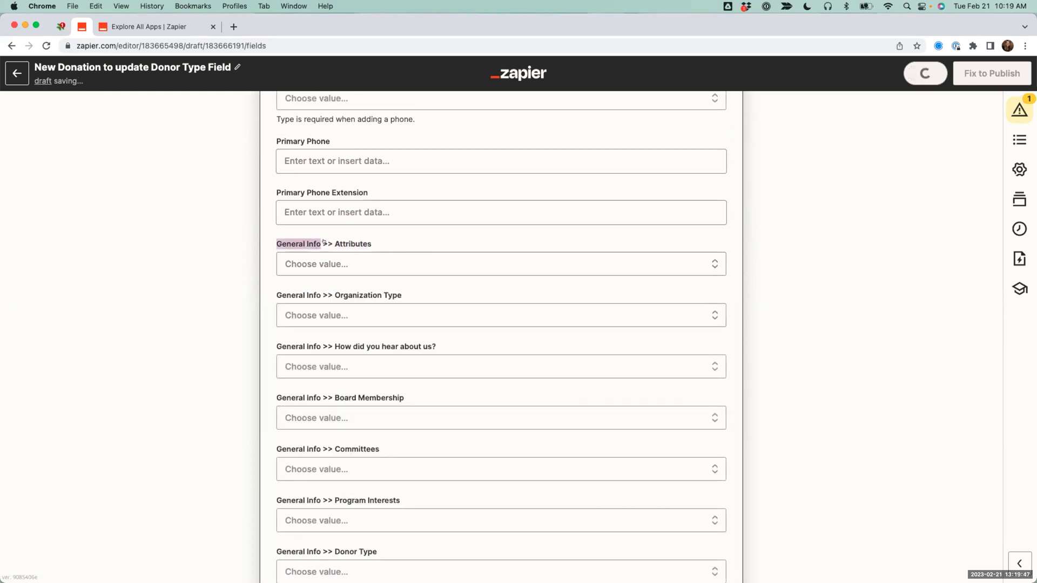
double_click(353, 243)
Step: Set the General Info >> Donor Type custom field to Donor
scroll(313, 394, down, 4)
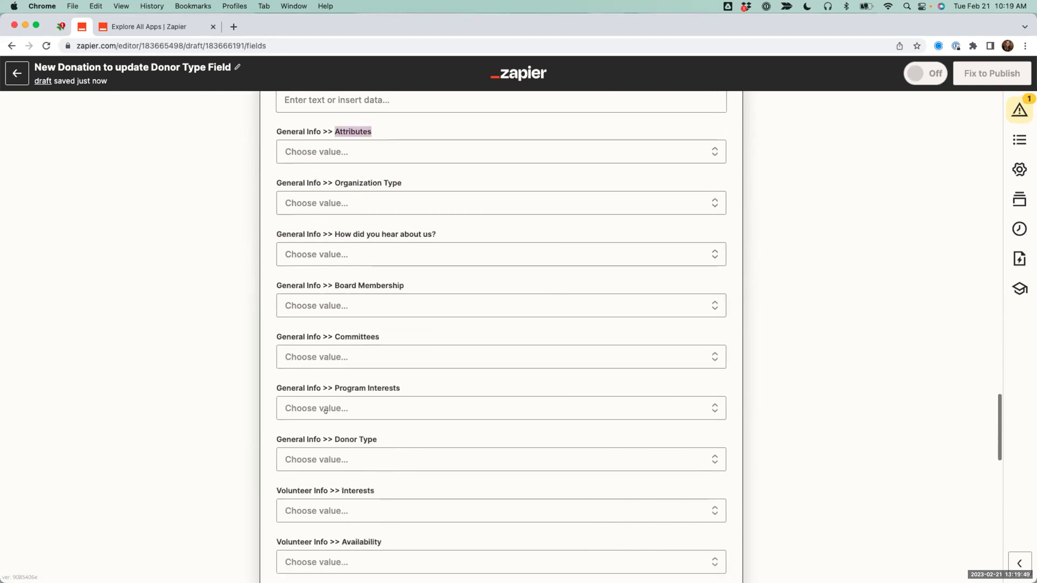
drag(270, 427, 384, 424)
click(318, 446)
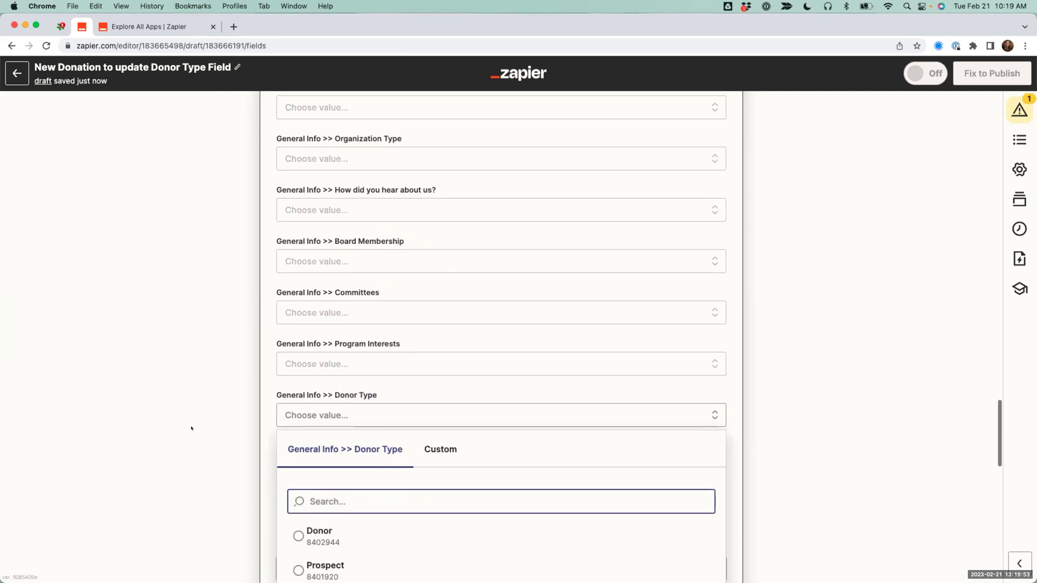
click(308, 505)
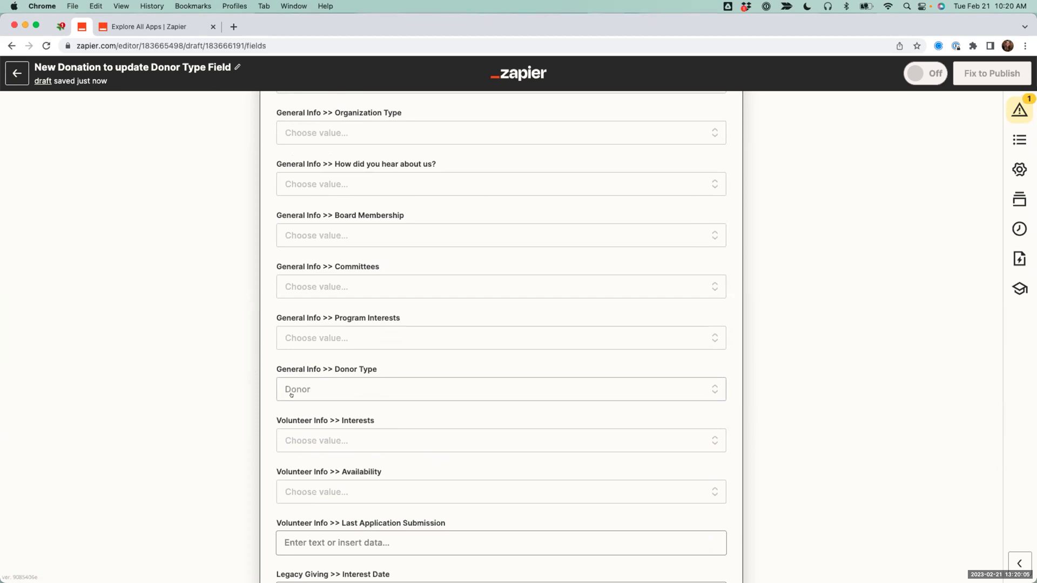
drag(271, 367, 380, 377)
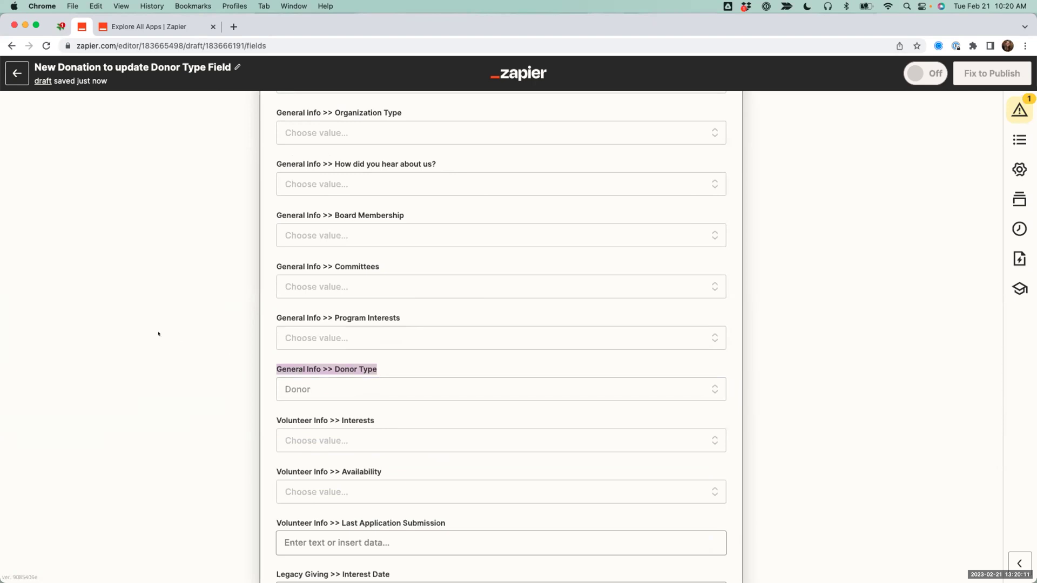
Step: Leave the remaining Update Constituent fields empty and continue to testing the action
scroll(167, 333, down, 1)
scroll(228, 332, down, 3)
scroll(227, 332, down, 15)
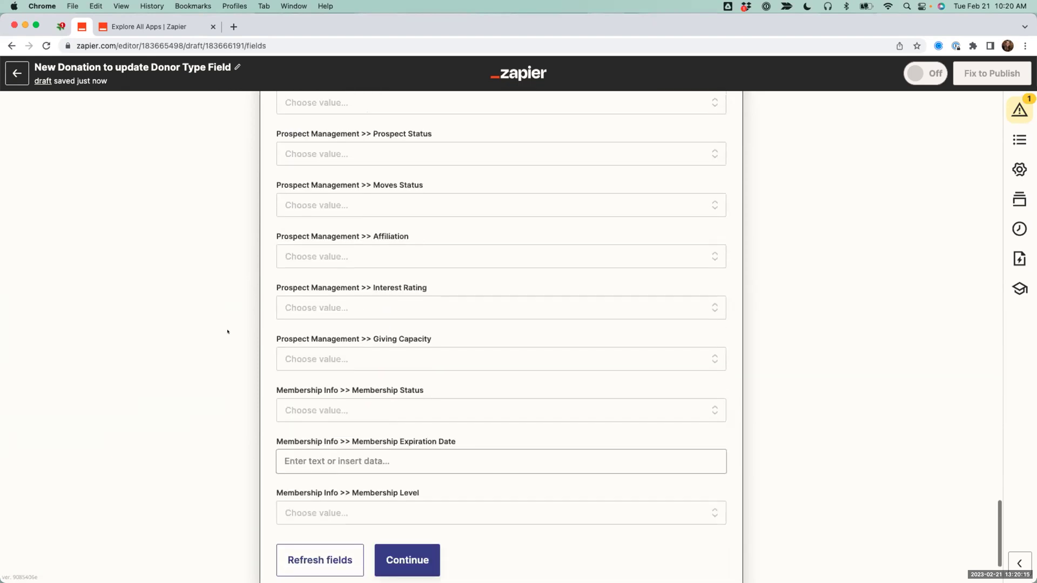
scroll(227, 332, down, 2)
click(411, 450)
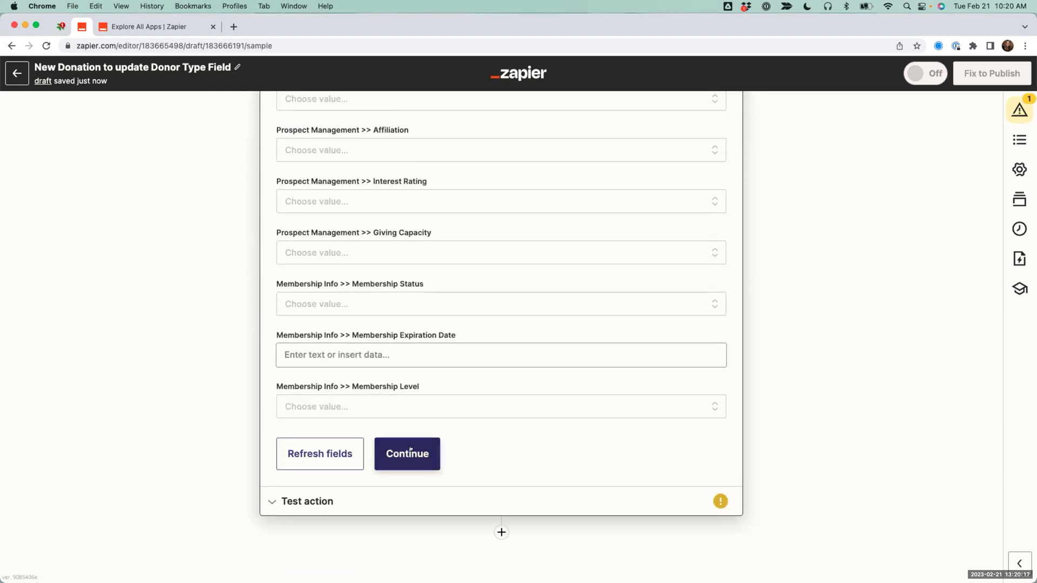
Step: Review the data that will be sent to Bloomerang and test the Update Constituent action
scroll(400, 265, up, 1)
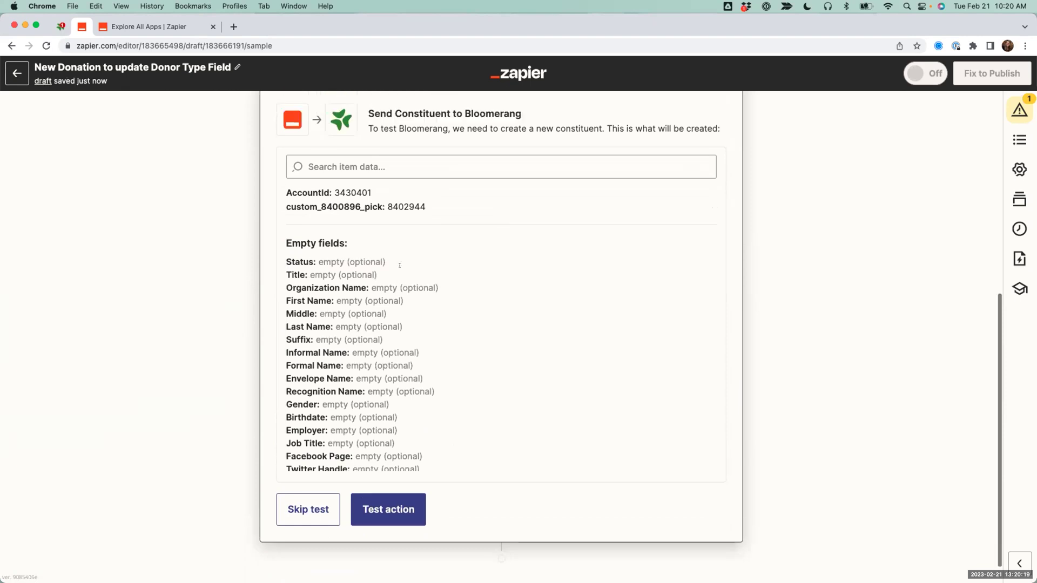
scroll(397, 249, up, 4)
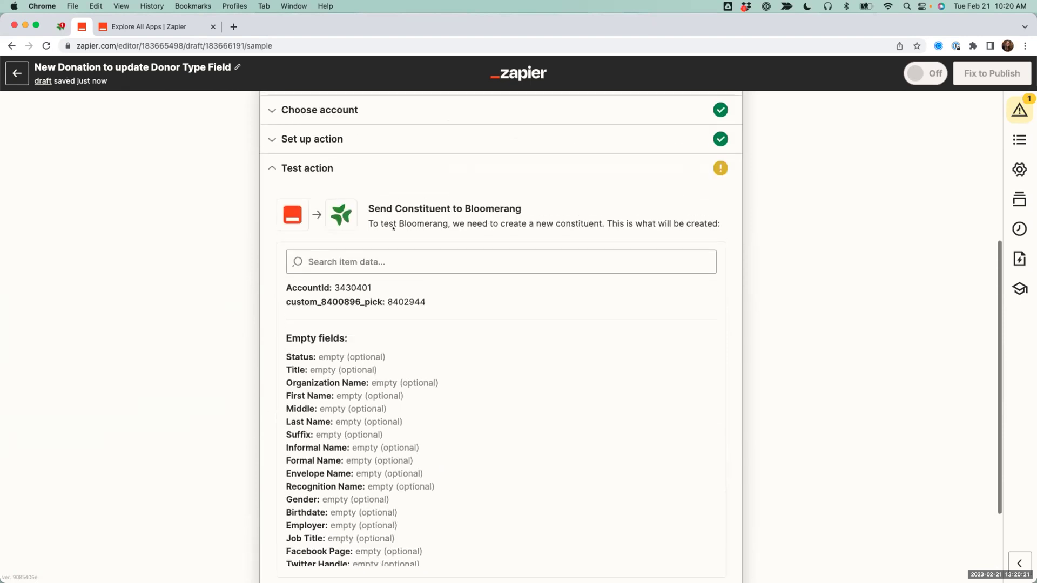
scroll(220, 183, down, 4)
click(291, 508)
click(480, 344)
click(381, 508)
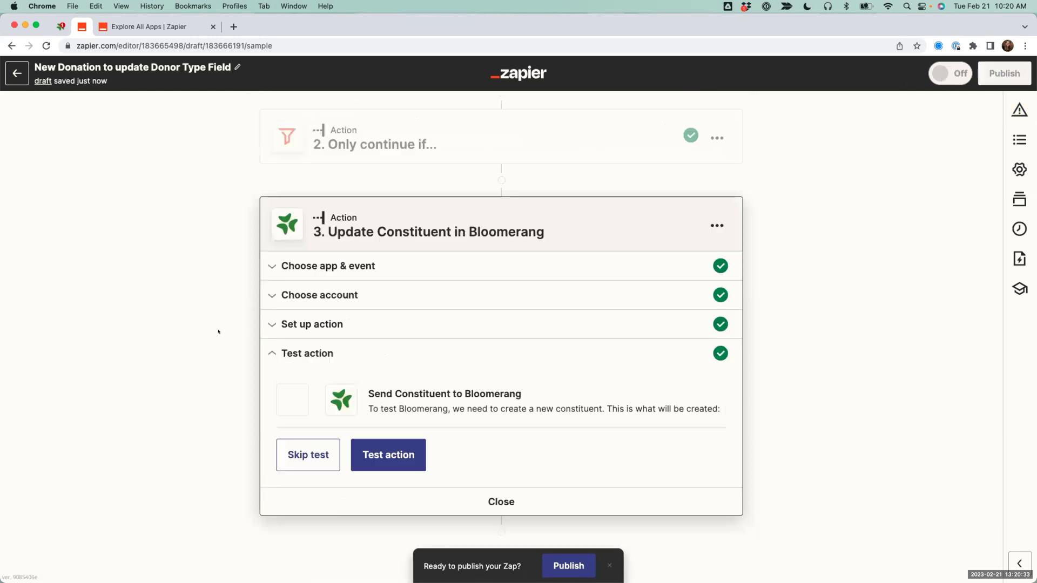
scroll(383, 309, down, 2)
scroll(382, 309, up, 2)
Step: Switch to Bloomerang, search for the sample constituent by full name and open their record
click(61, 27)
click(540, 74)
text(Sherloc)
text(k Gilchris)
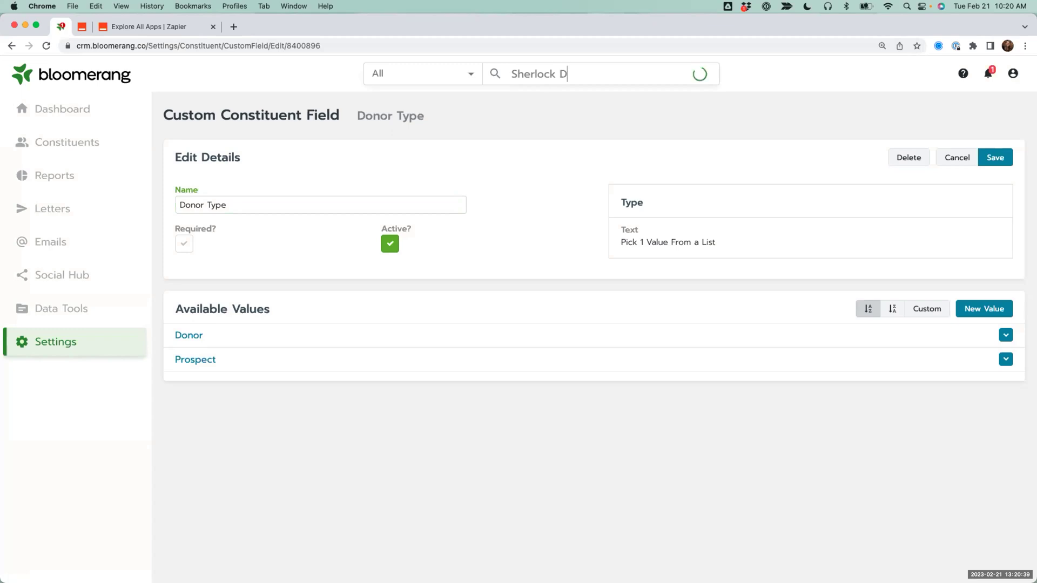
text(t)
click(478, 98)
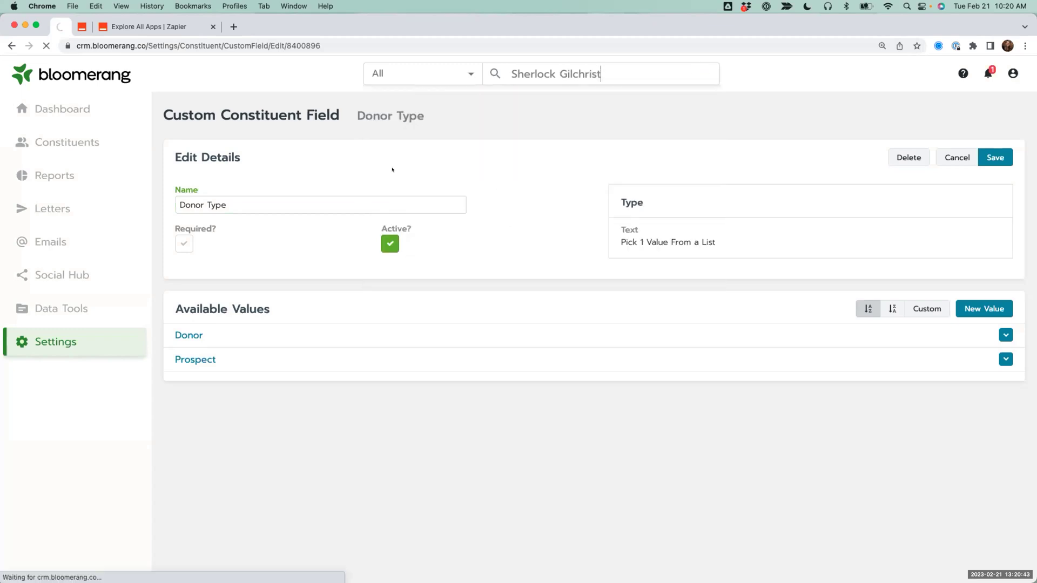
click(84, 26)
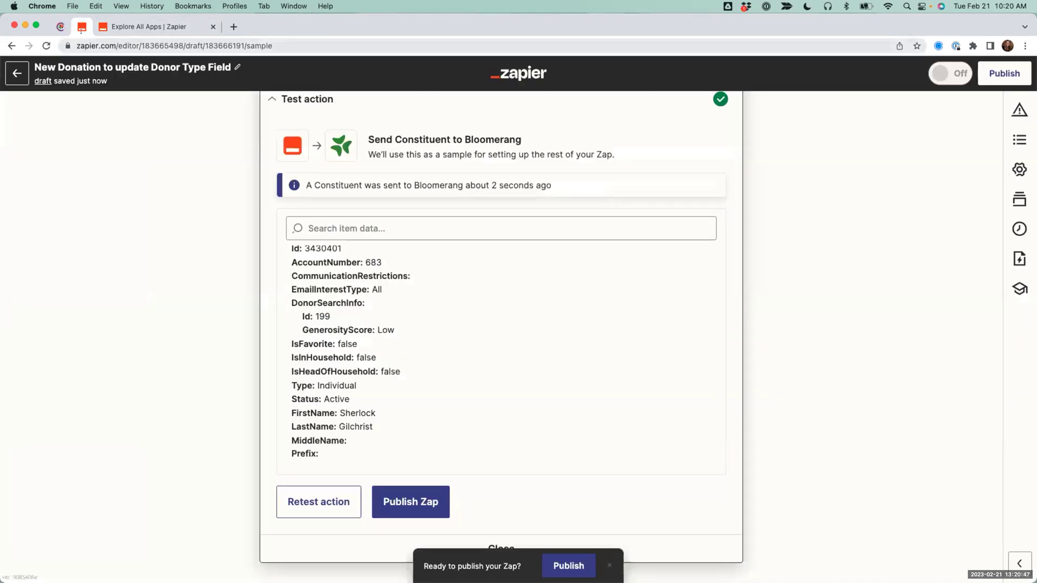
click(60, 26)
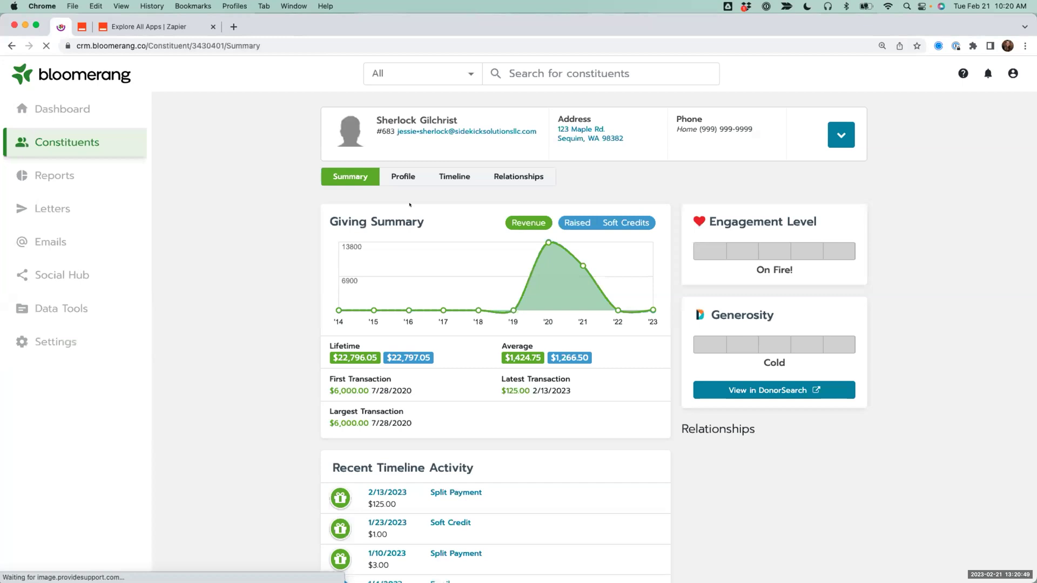
Step: Open the constituent's profile and check the Donor Type value under General Info
click(402, 177)
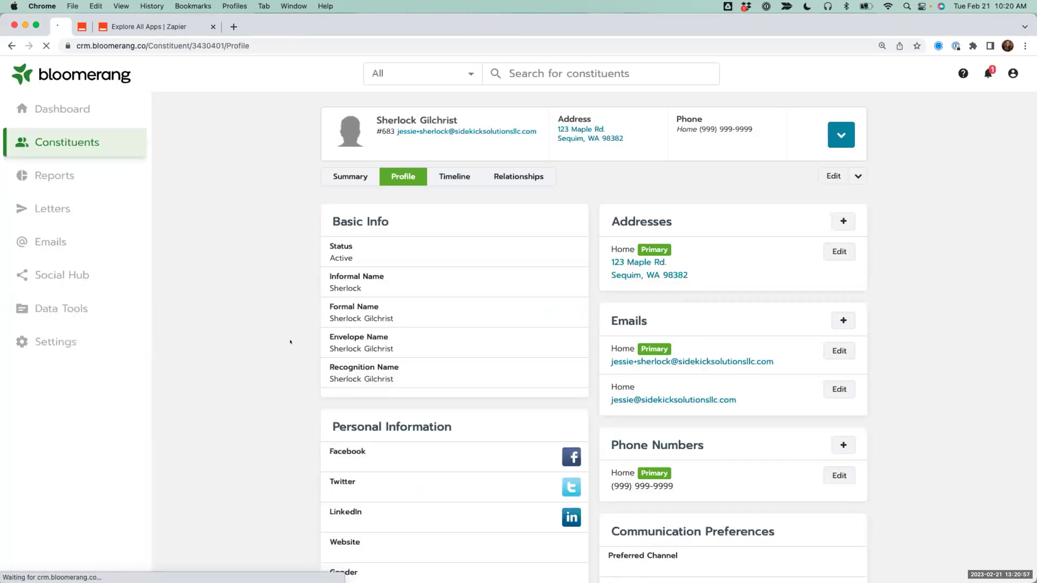
scroll(290, 340, down, 3)
scroll(290, 342, down, 8)
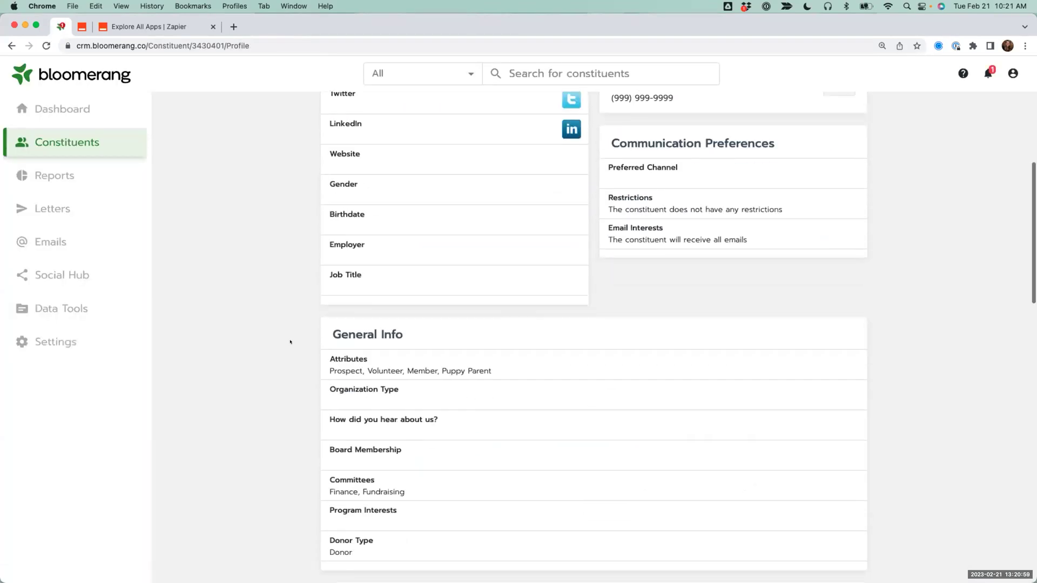
drag(331, 490, 360, 500)
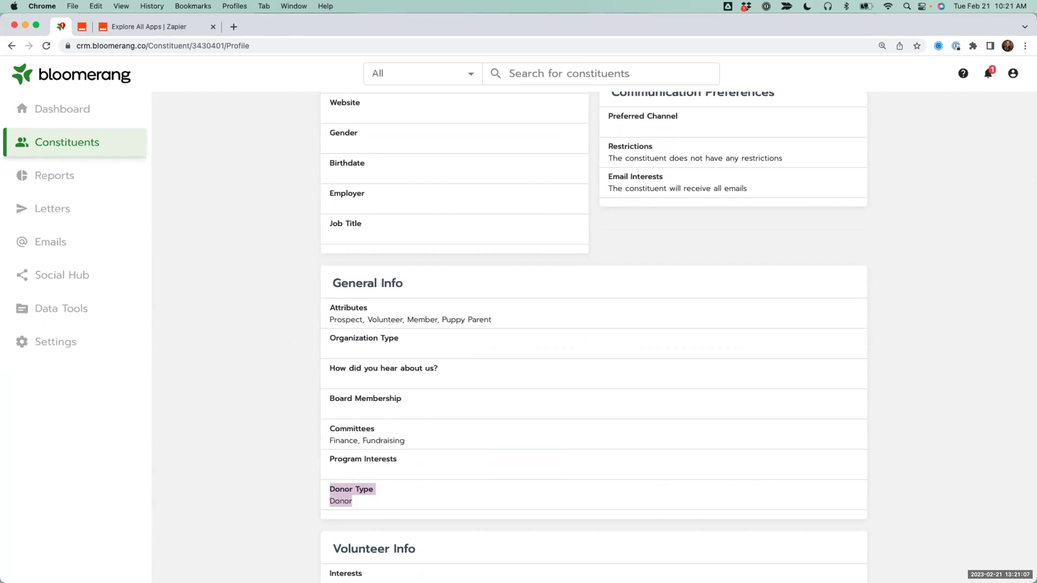
scroll(245, 289, up, 8)
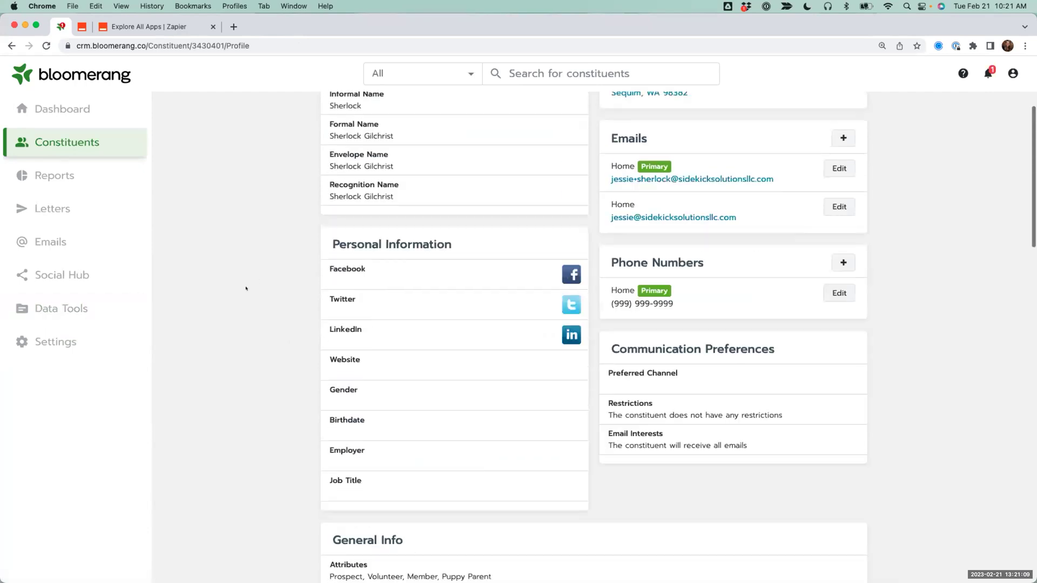
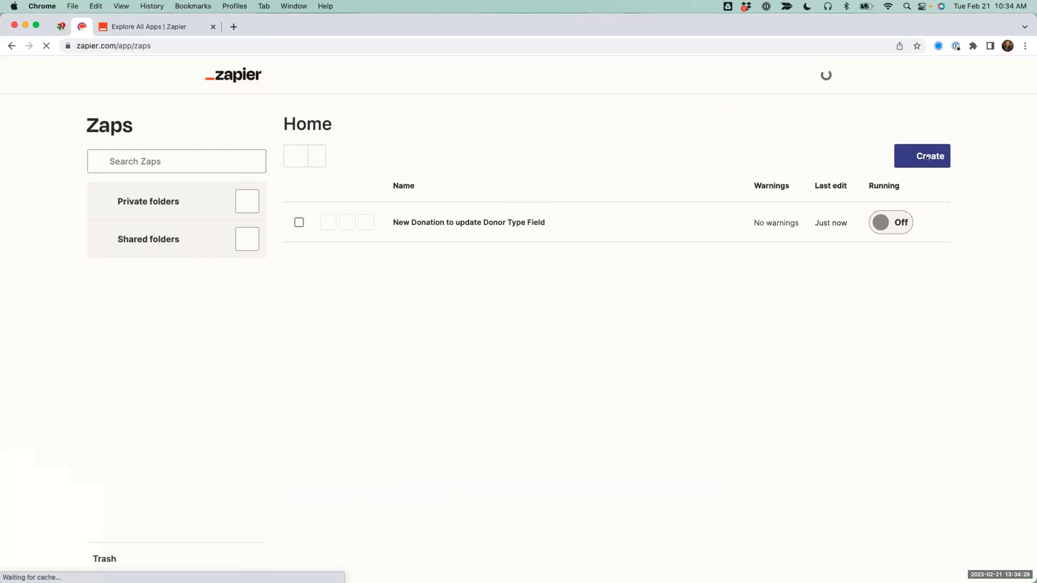
Step: Create a new Zap from the Zaps home page
click(924, 156)
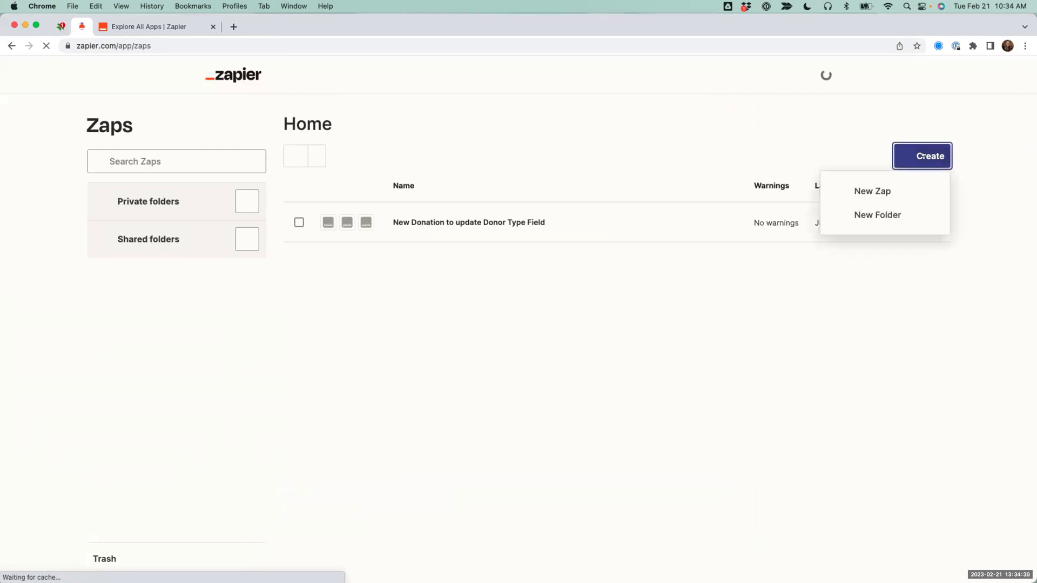
click(894, 190)
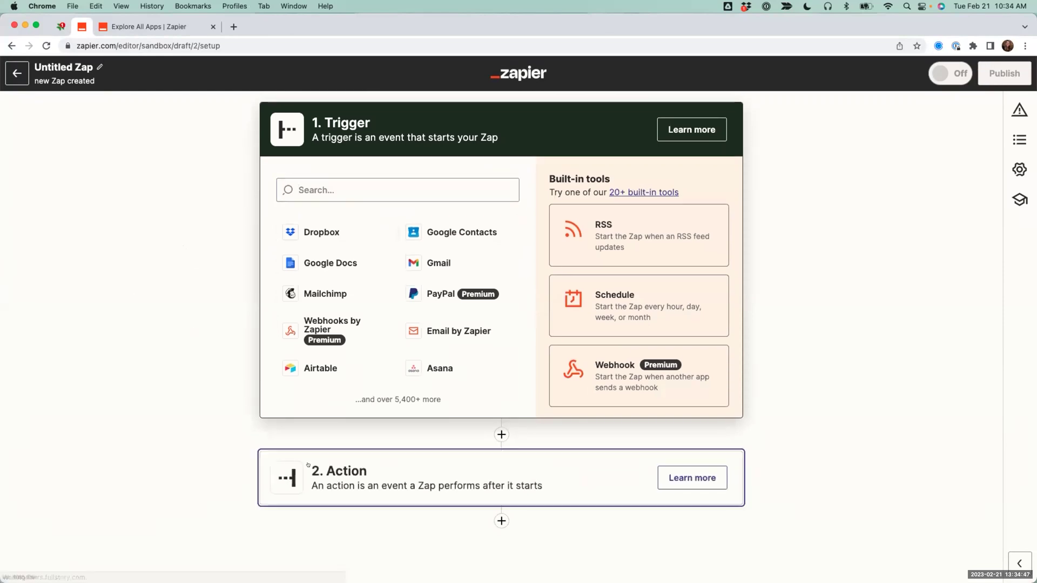
Step: Set the Zap's action to Bloomerang's Create Donation event and connect the Bloomerang - Sidekick Solutions SANDBOX account
click(326, 483)
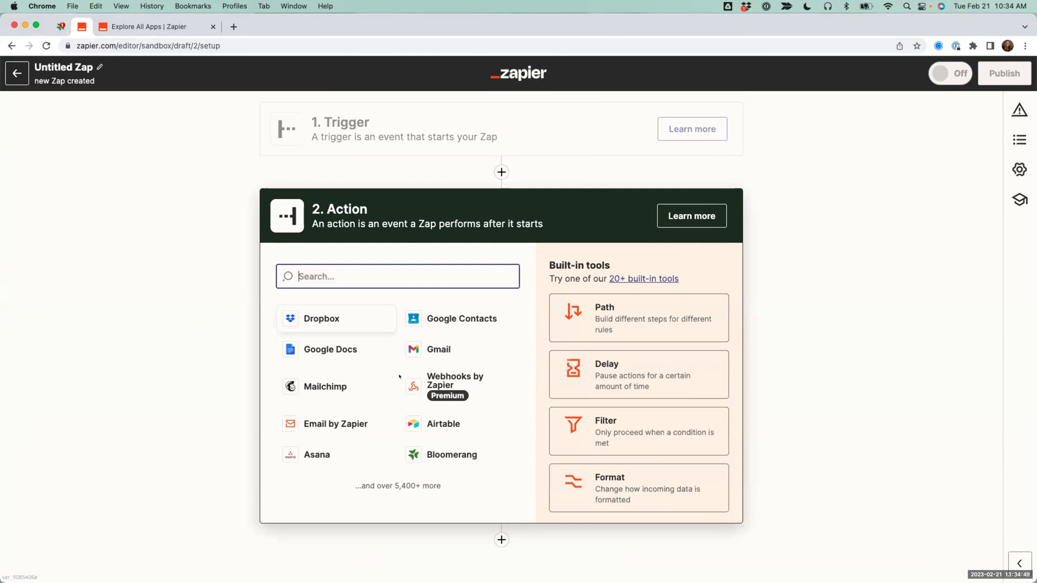
click(433, 453)
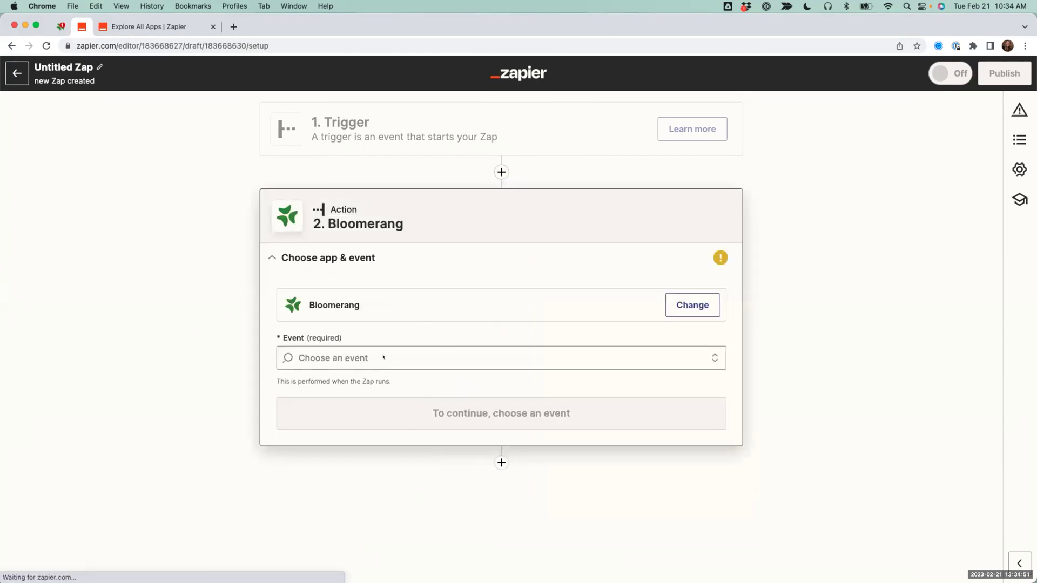
click(326, 436)
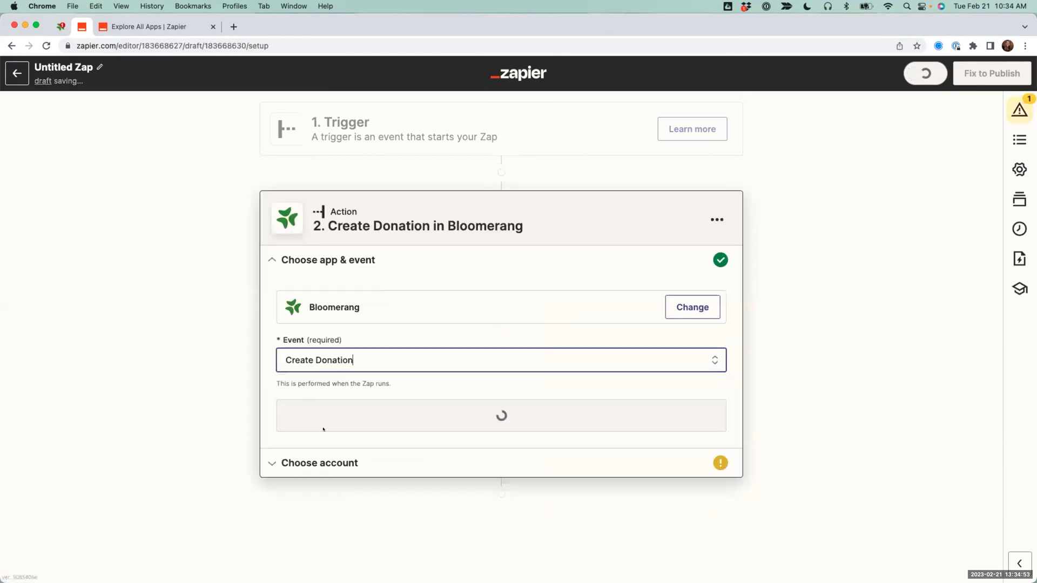
click(336, 413)
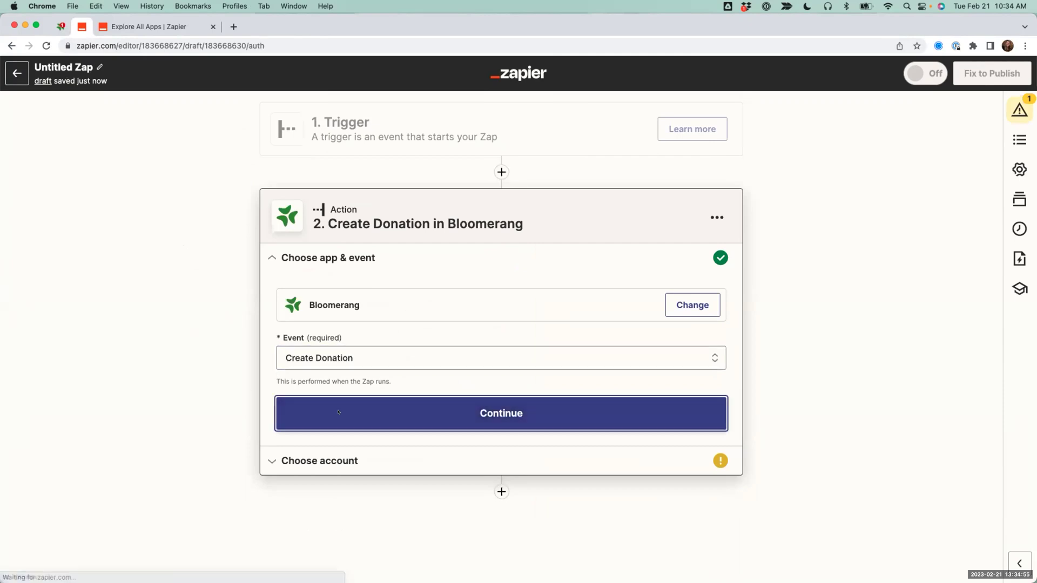
click(367, 338)
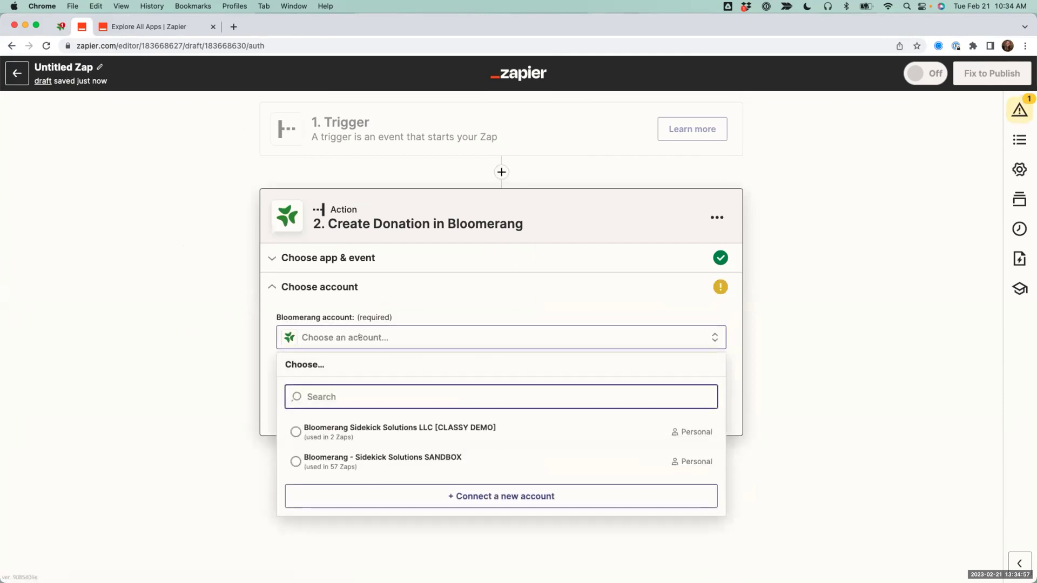
click(347, 454)
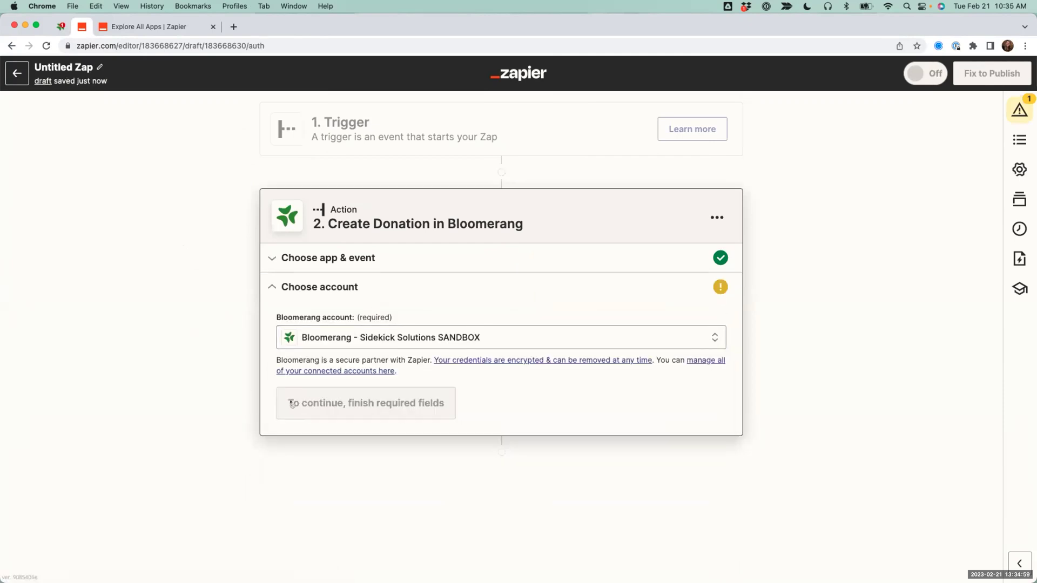
click(308, 405)
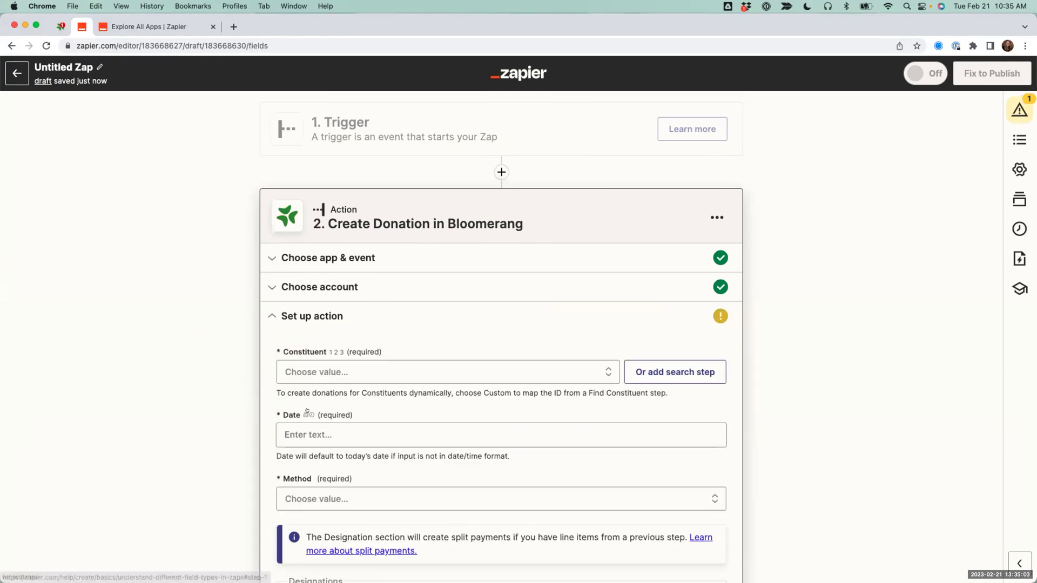
Step: Find the Transaction Details >> GL Code field in the Create Donation setup and examine its available options
scroll(307, 411, down, 8)
scroll(307, 411, down, 10)
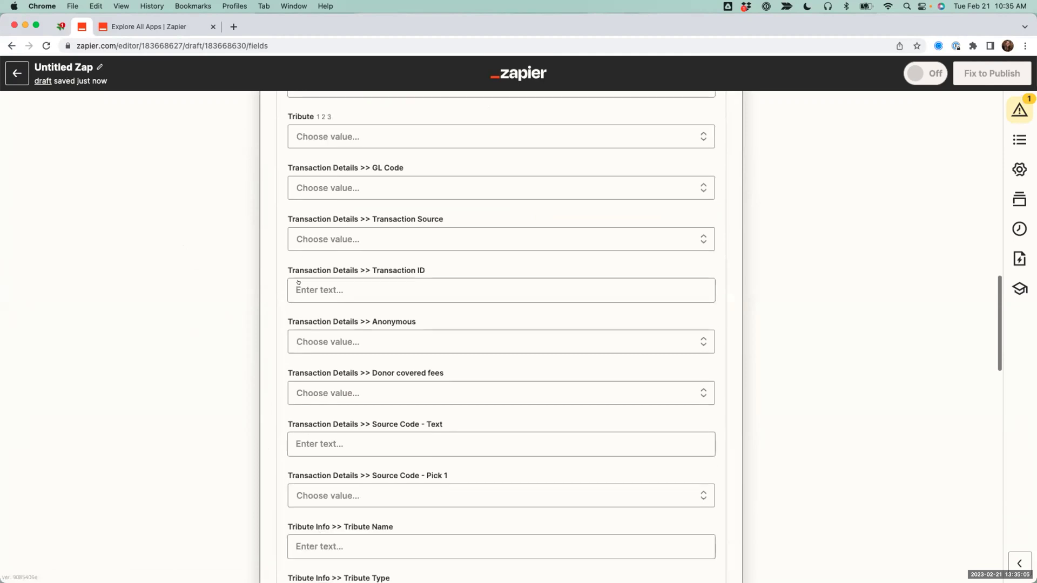
drag(397, 176, 290, 179)
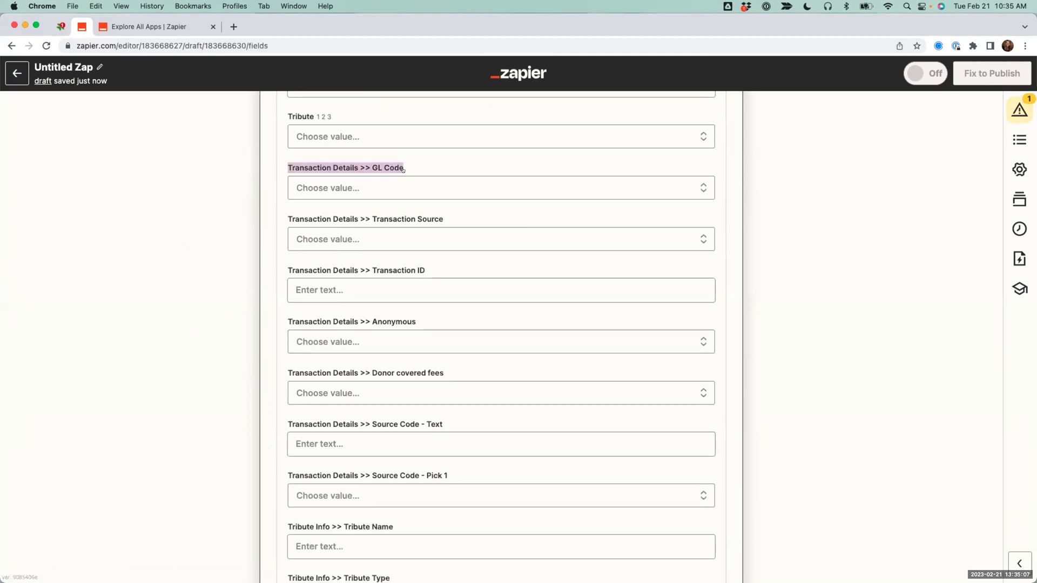
click(362, 187)
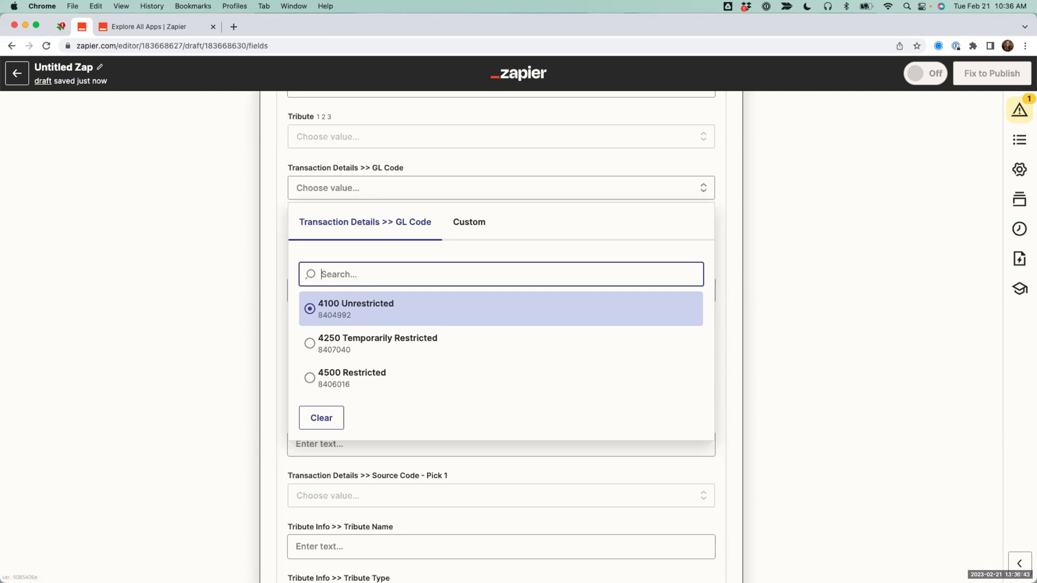
scroll(184, 367, up, 15)
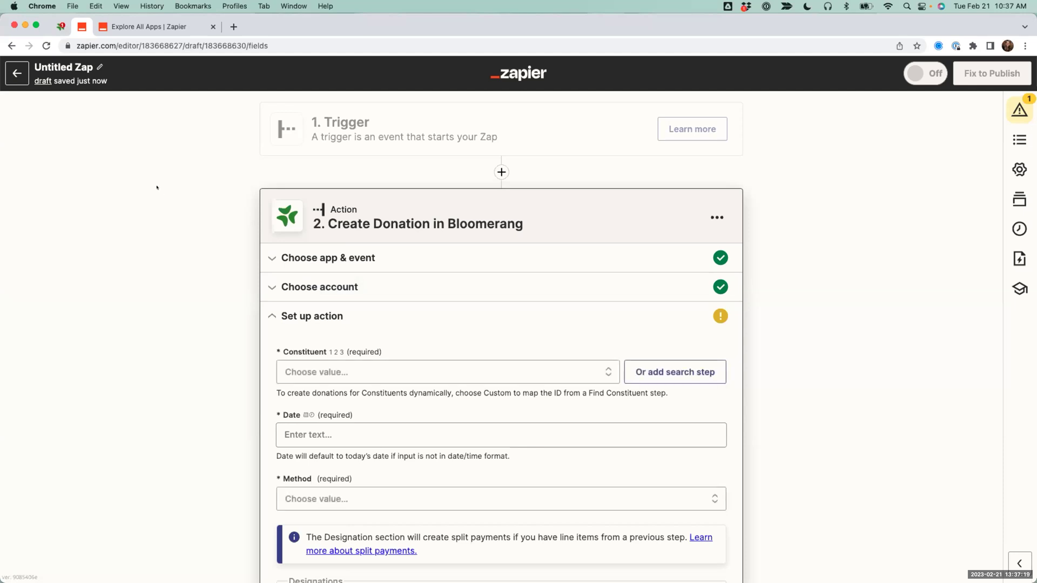
Step: Delete the Create Donation action from the untitled Zap
click(713, 216)
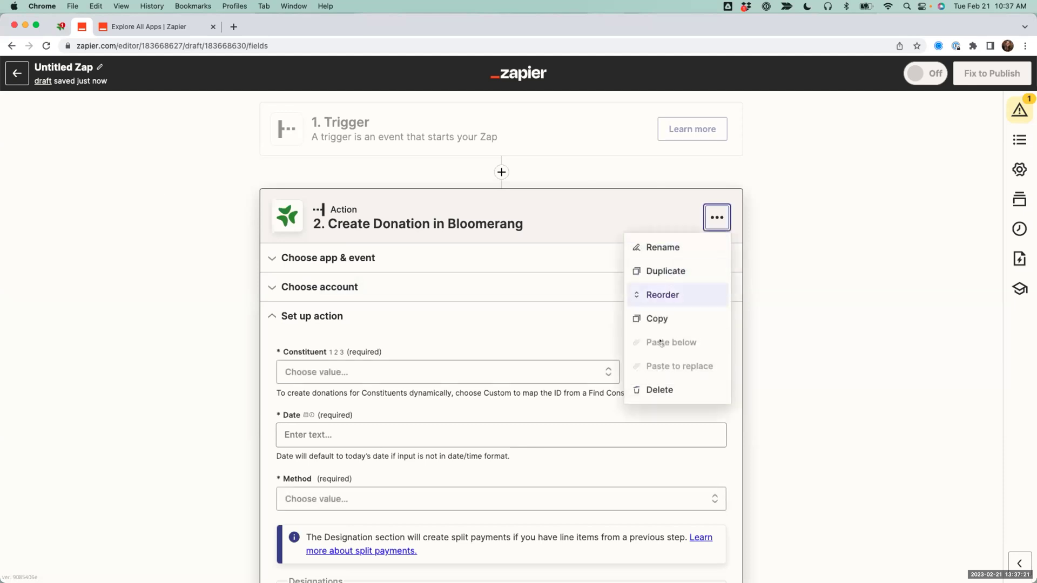
click(653, 388)
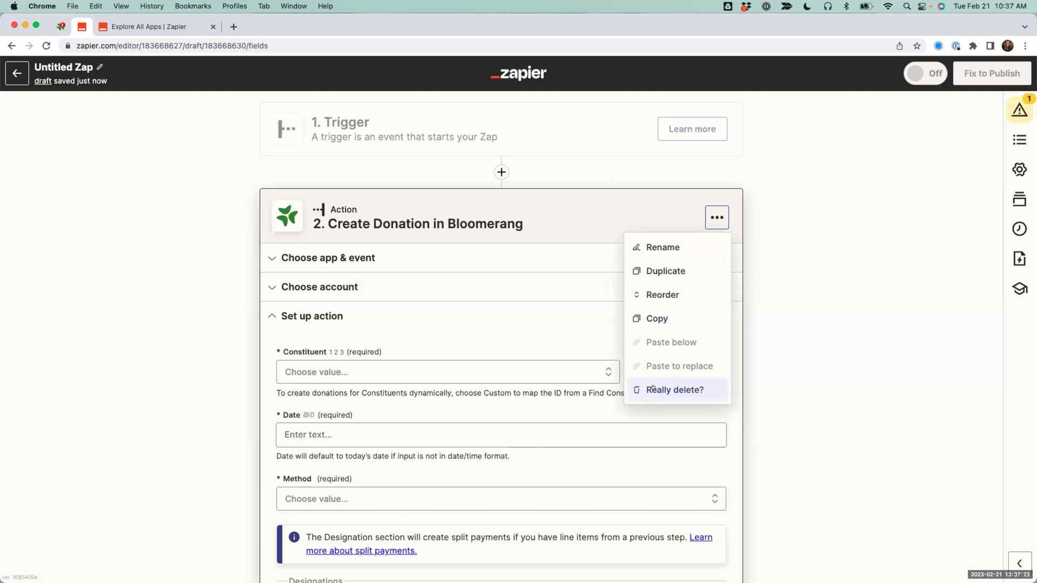
click(653, 389)
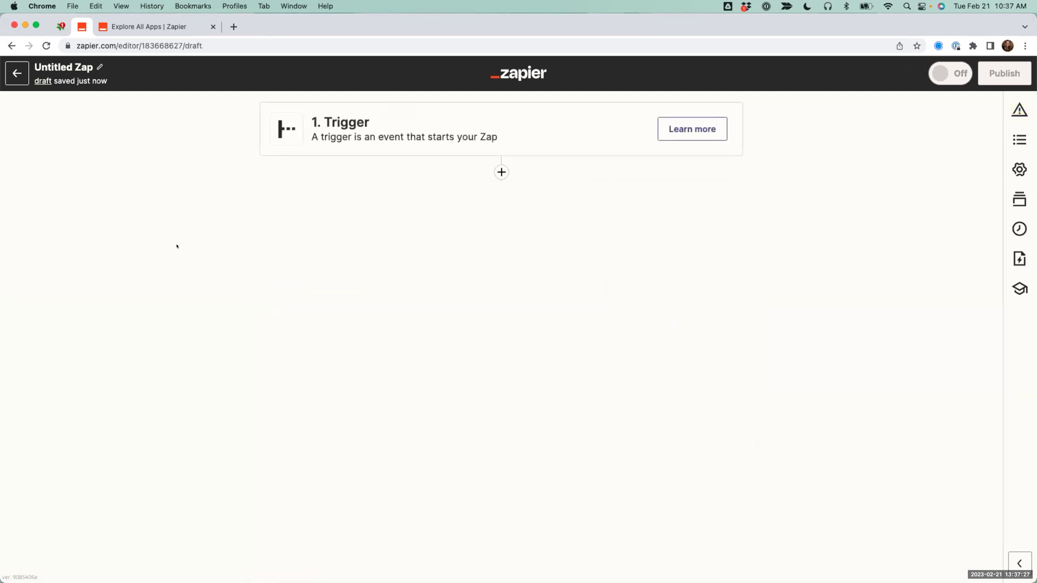
Step: Switch to the slide presentation and advance through the next slides
key(ctrl+Right)
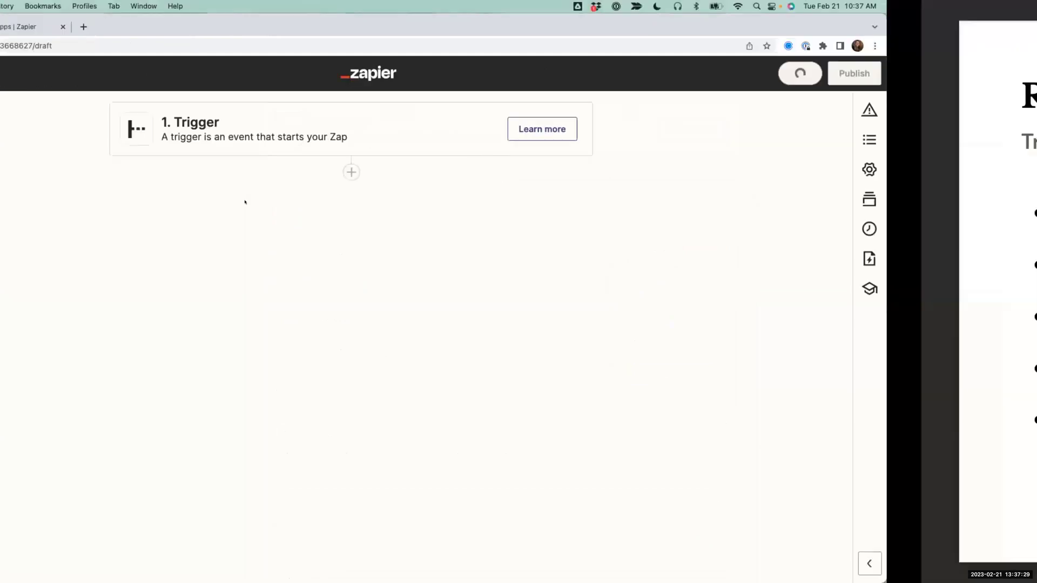
key(Right)
key(Right)
key(Right)
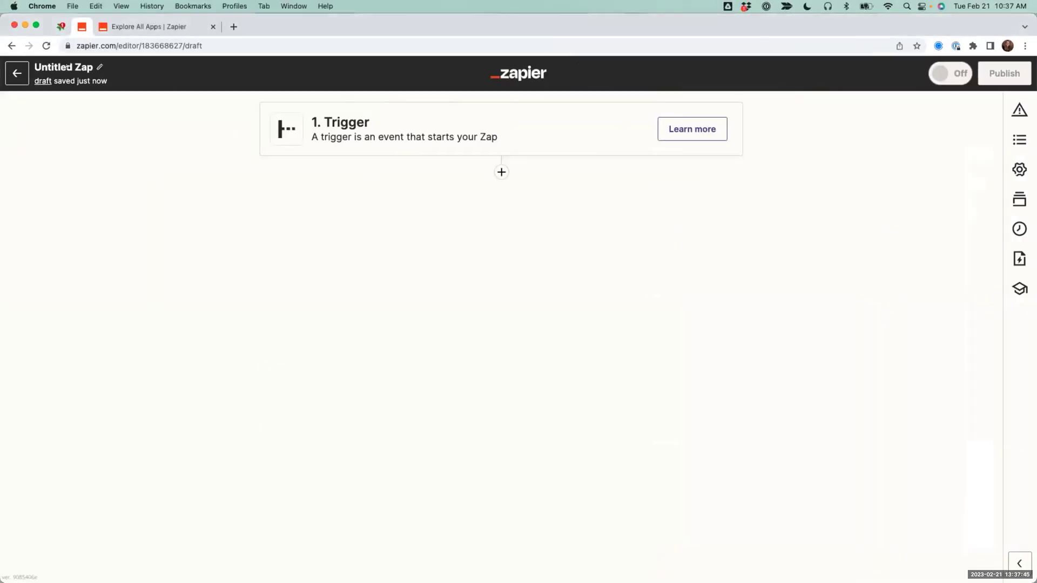
Step: Rename the Zap as "New Transaction to update GL Code custom field"
click(67, 67)
text(New Transaction)
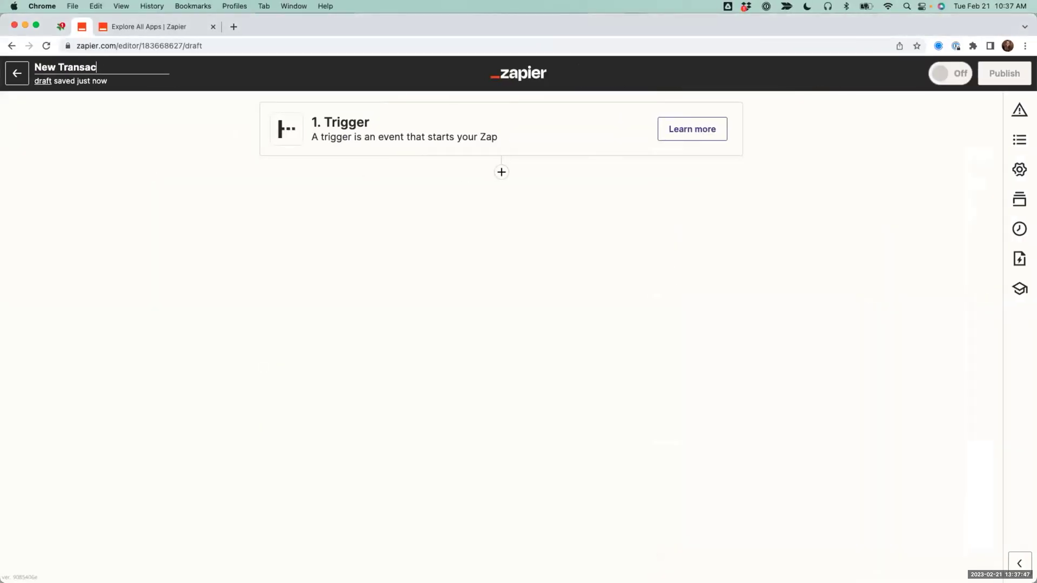
text(update GL Code custom field)
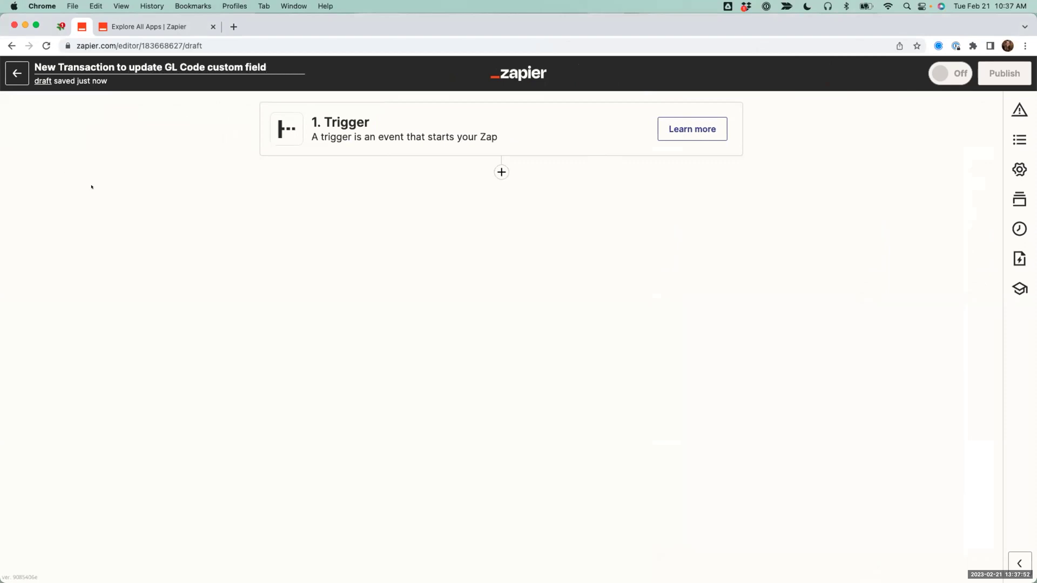
key(Return)
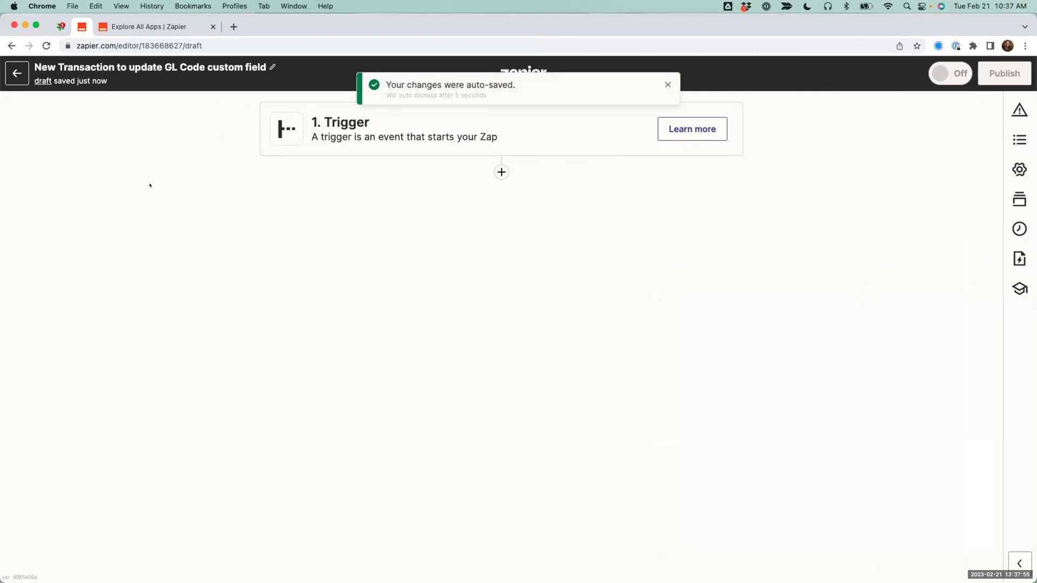
Step: Set the Zap's trigger to Bloomerang with the New Transaction event and continue to account selection
click(383, 137)
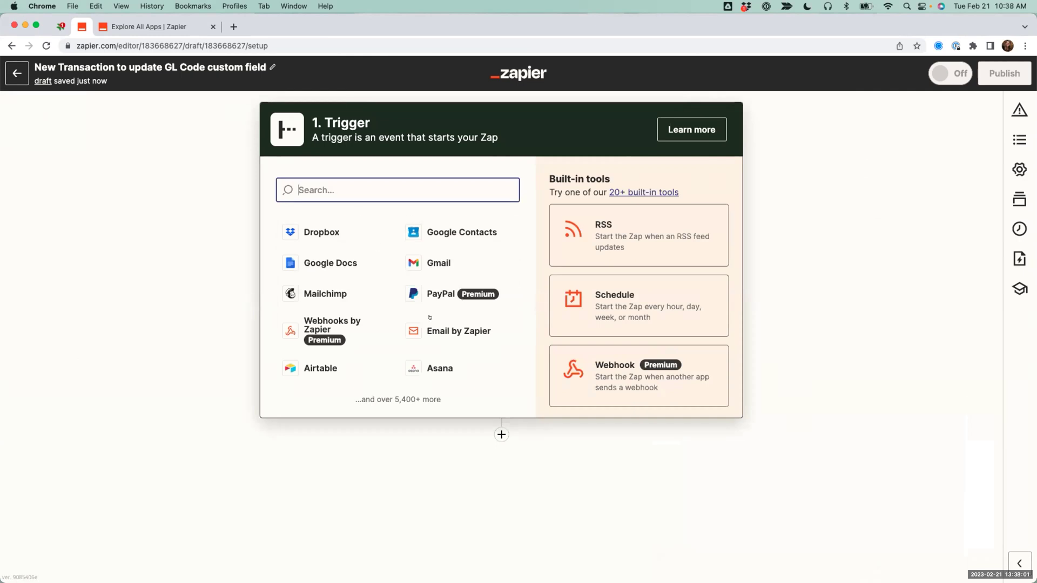
text(bloom)
click(331, 262)
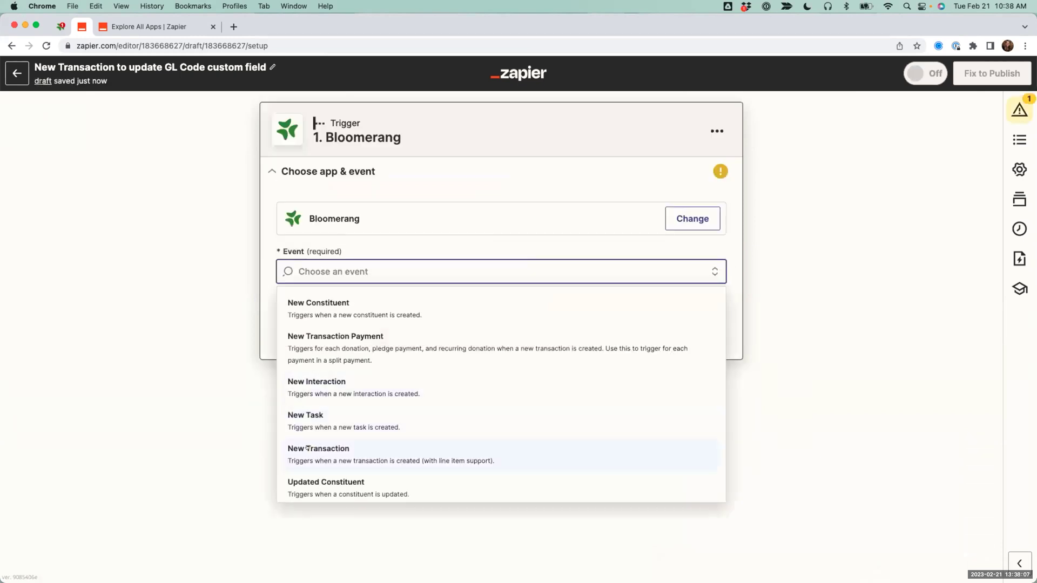
click(307, 448)
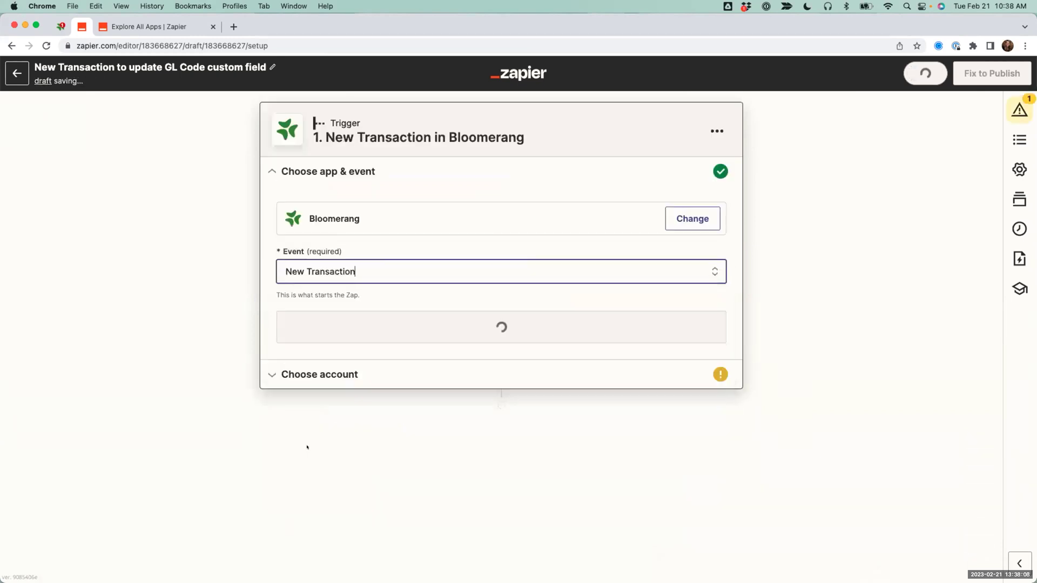
click(405, 333)
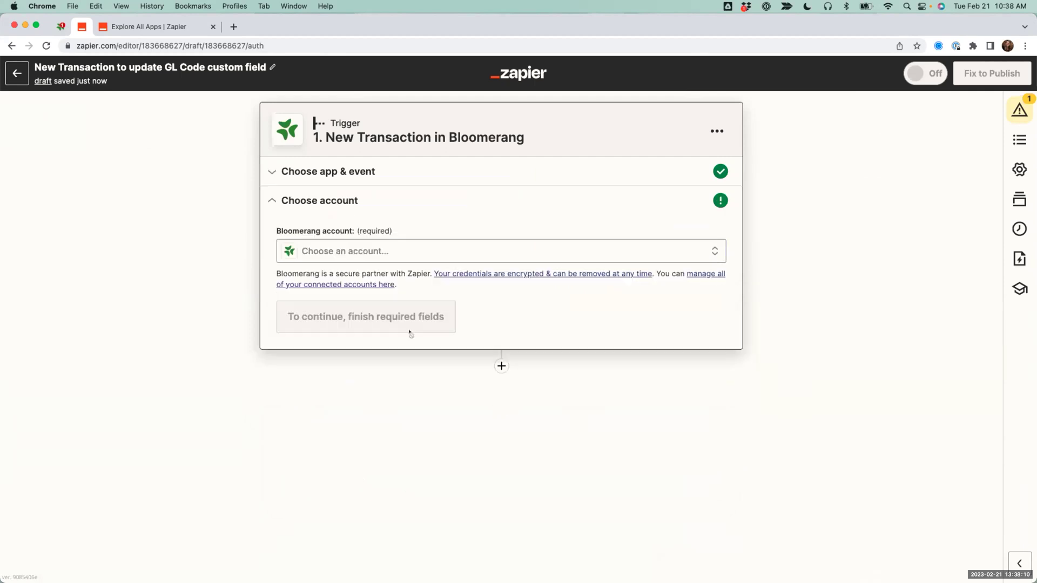
Step: Choose the Bloomerang - Sidekick Solutions SANDBOX account for the trigger and continue to its setup
click(359, 250)
click(335, 370)
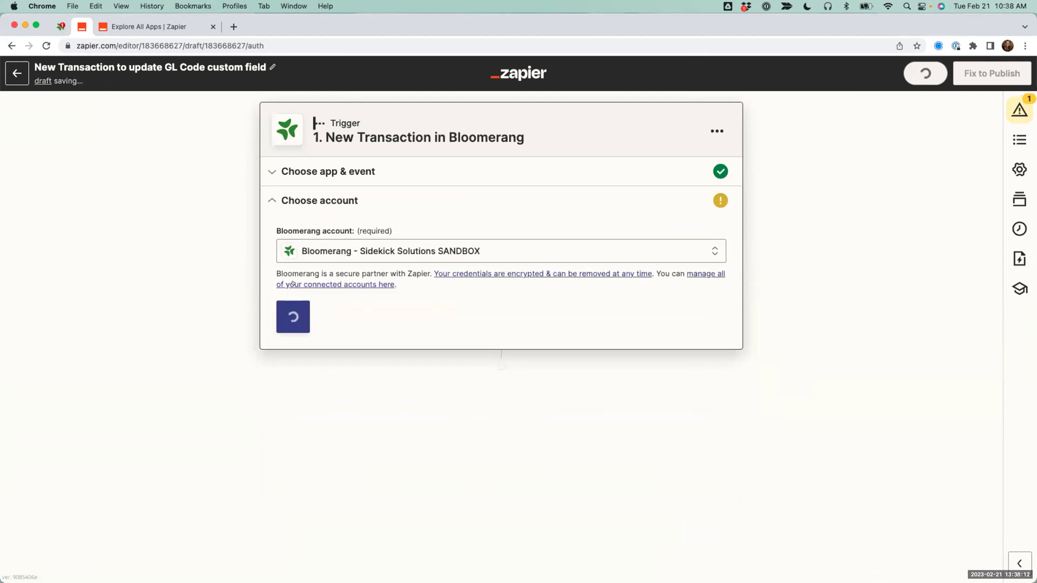
click(281, 317)
Step: Set the trigger's Minimum Amount to 0.01, leave the transaction Type unset, and continue to testing the trigger
key(Tab)
text(0.01)
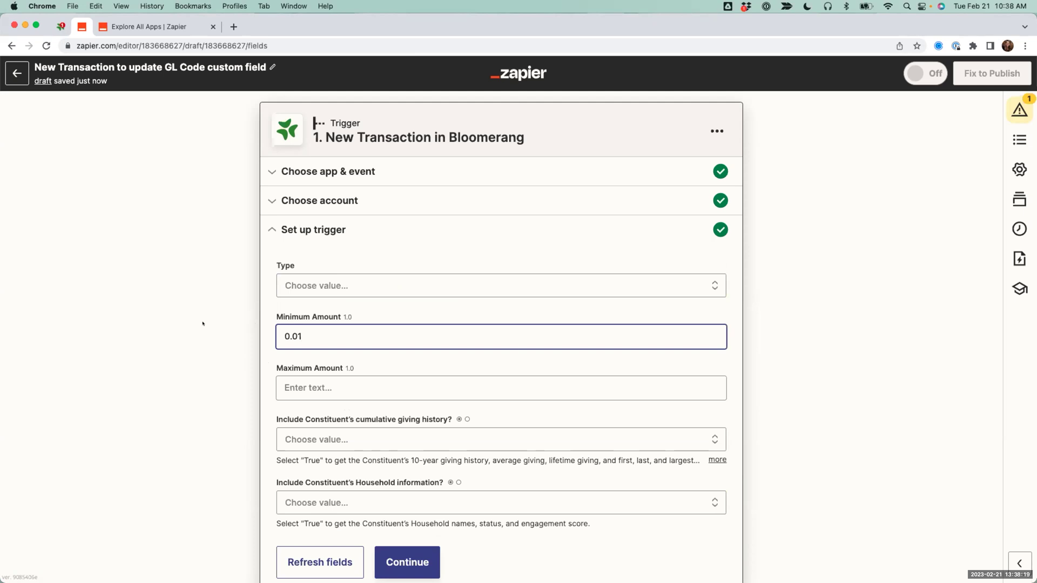
click(324, 289)
scroll(246, 383, down, 1)
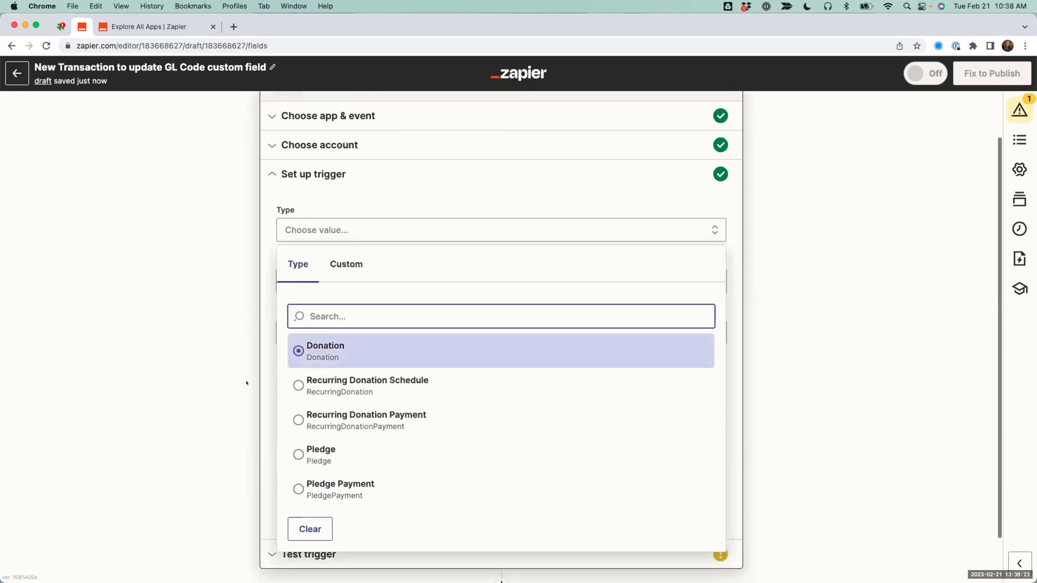
click(351, 478)
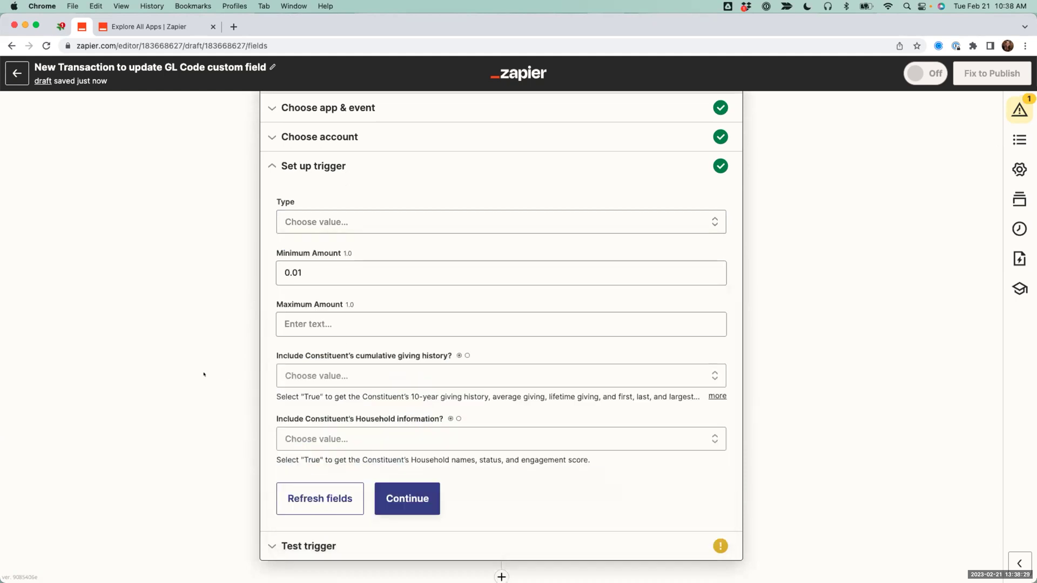
scroll(236, 263, down, 1)
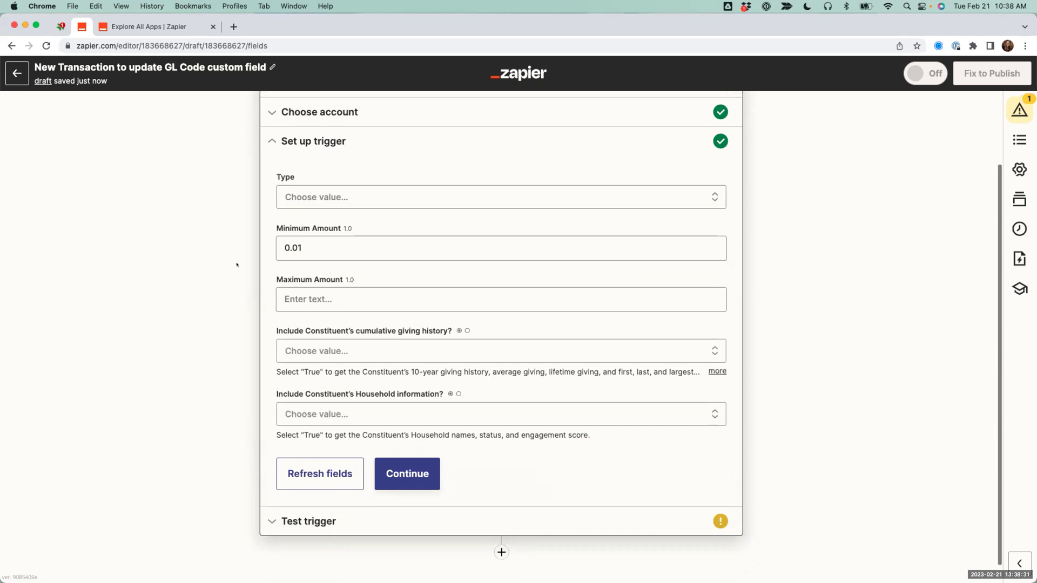
click(329, 507)
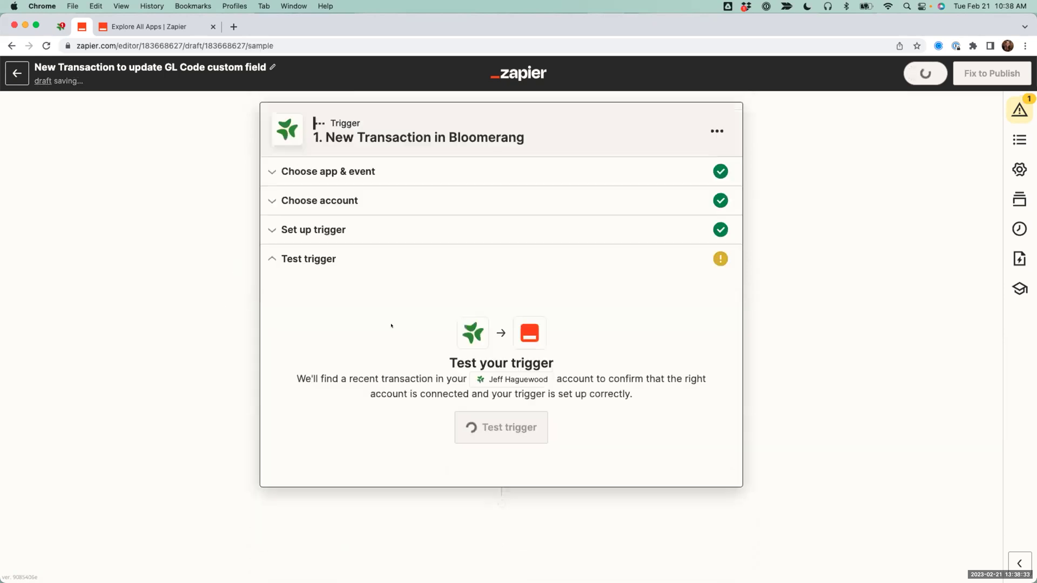
Step: Test the New Transaction trigger and review the sample transaction's data
click(489, 428)
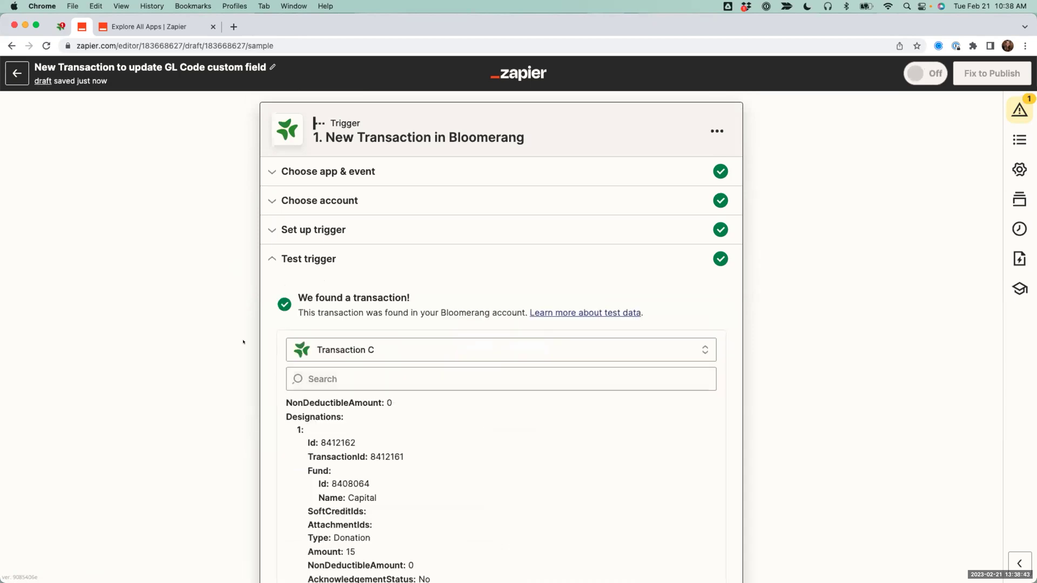
scroll(349, 386, down, 5)
scroll(349, 386, down, 5)
scroll(325, 357, up, 10)
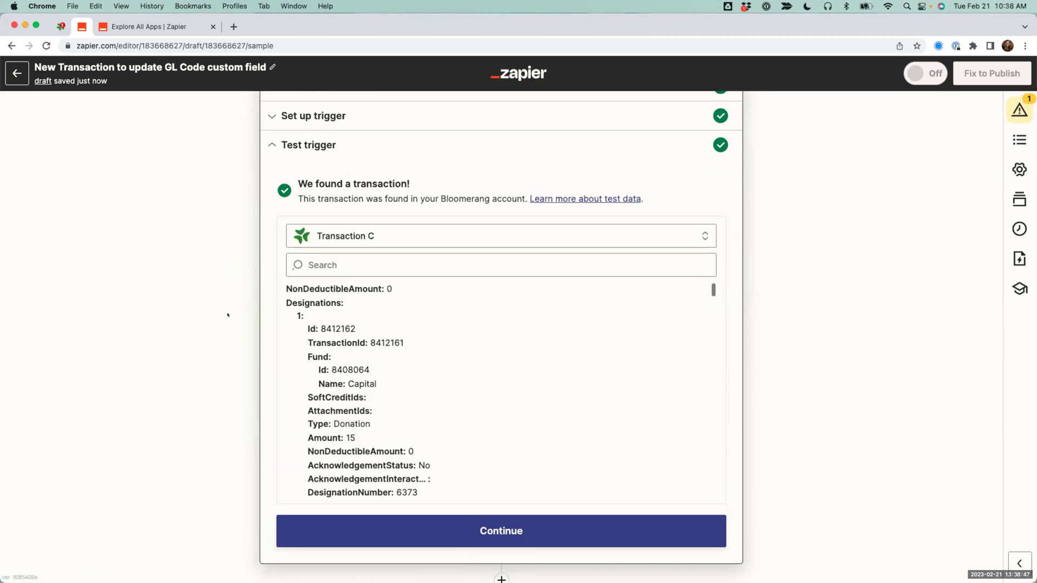
scroll(228, 315, down, 2)
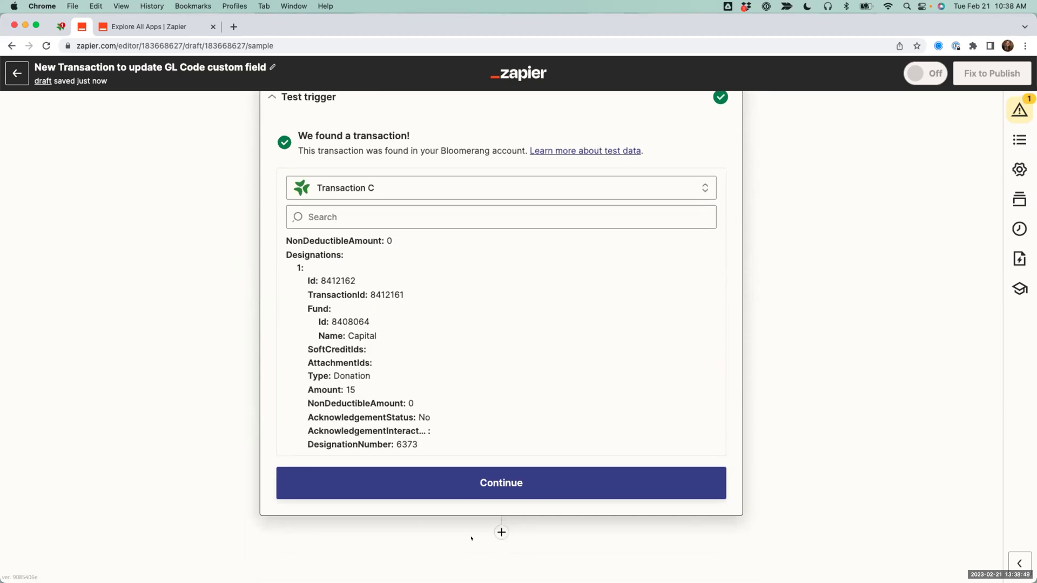
Step: Add a Filter step after the New Transaction trigger and choose Designations GL Code as its field
click(501, 532)
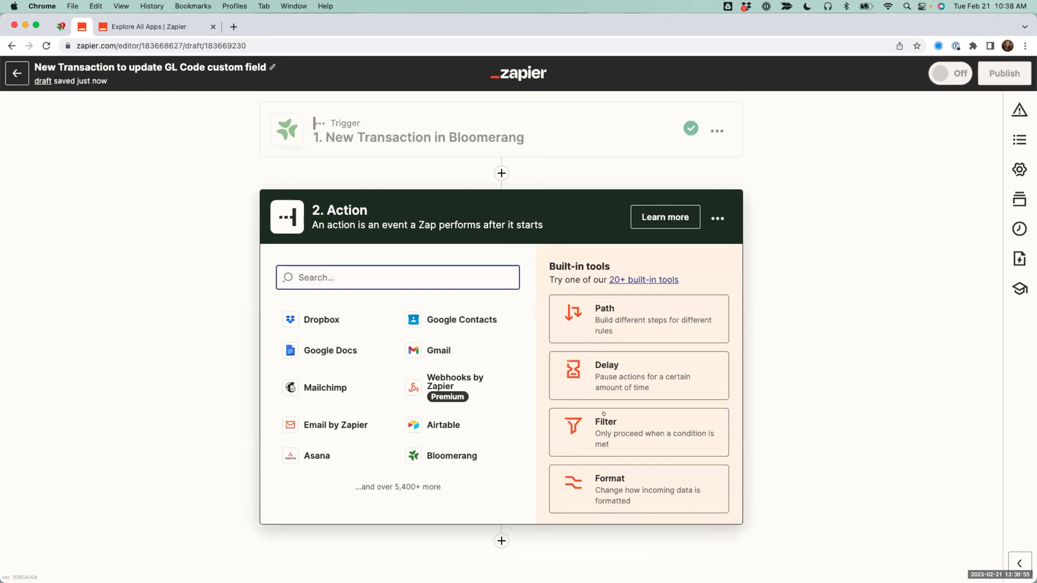
click(603, 421)
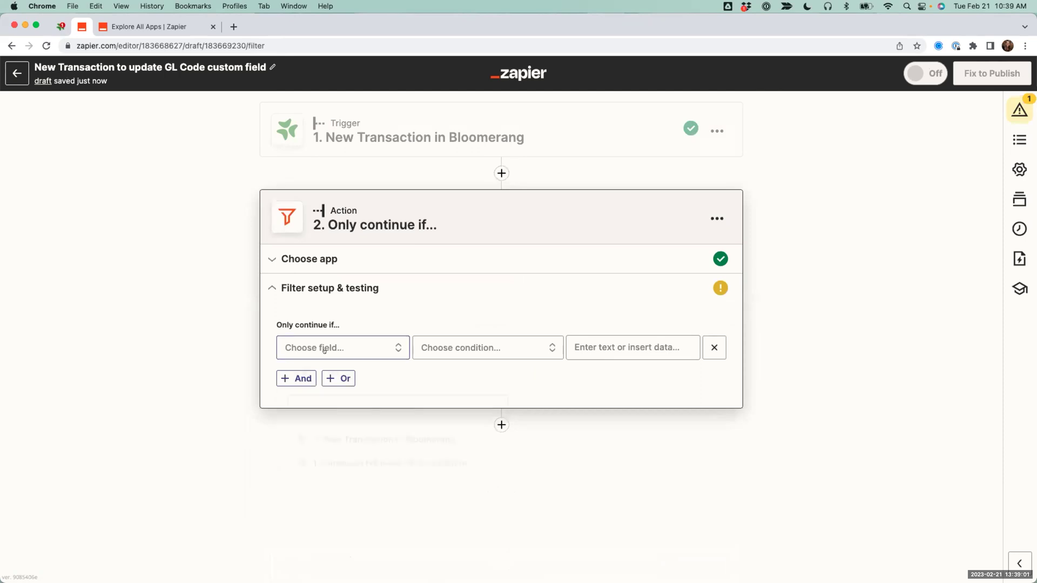
click(324, 349)
text(GL Code)
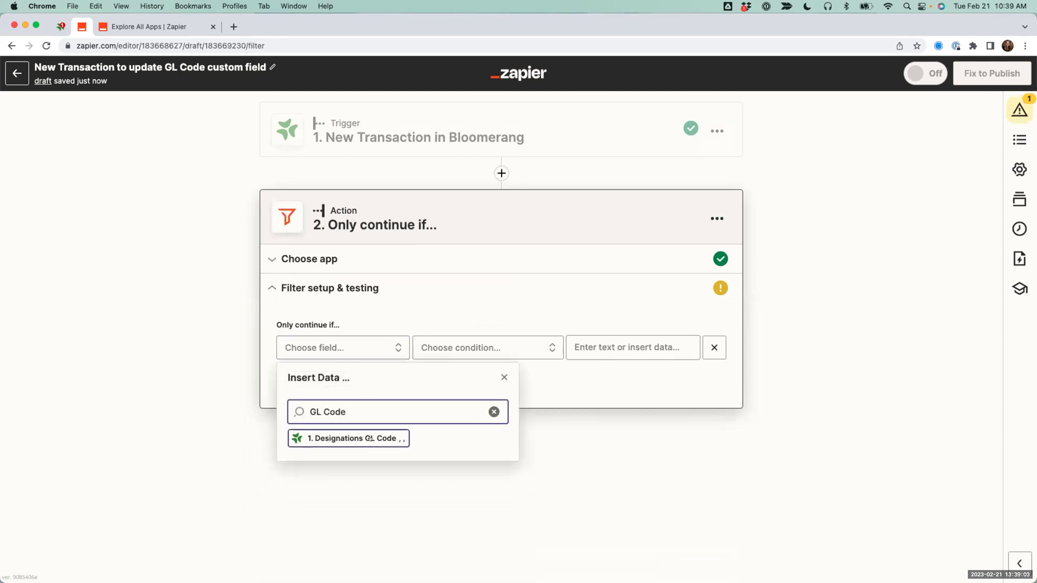
click(370, 439)
Step: Set the filter's condition on the GL Code field to Does not exist
click(476, 349)
scroll(471, 444, down, 3)
scroll(459, 447, down, 2)
scroll(456, 448, down, 5)
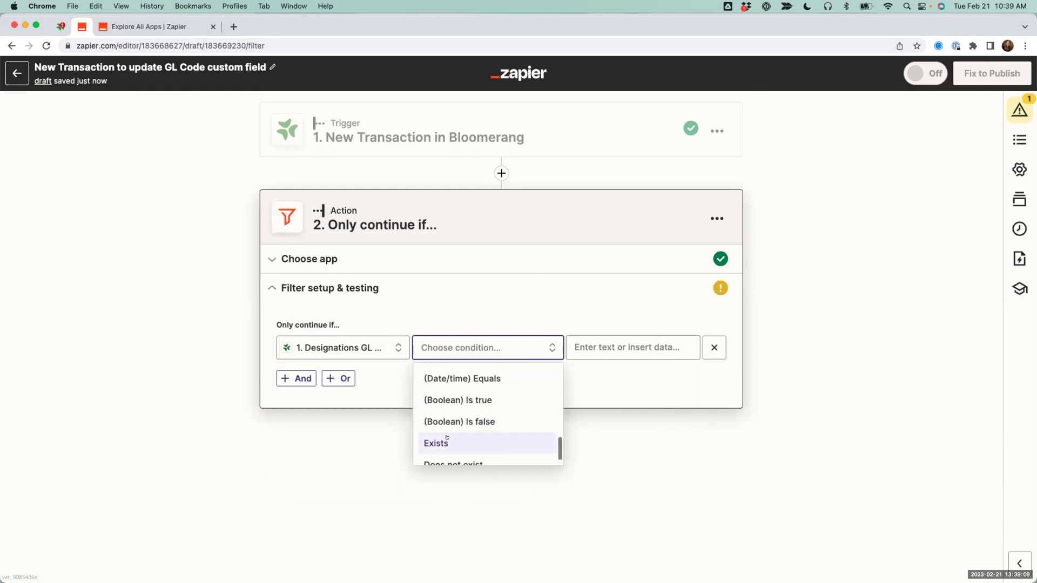
scroll(447, 438, down, 1)
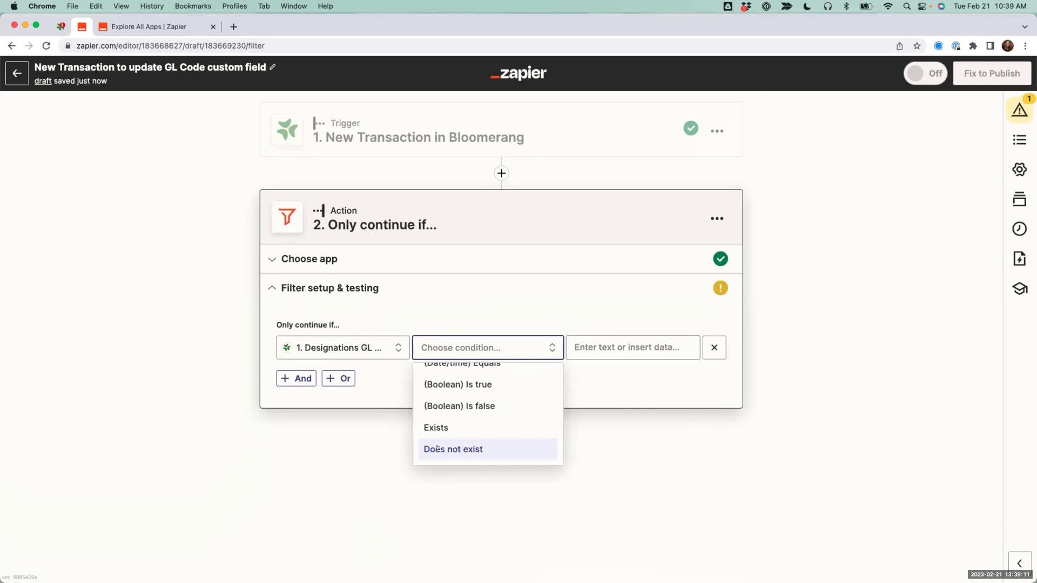
click(438, 448)
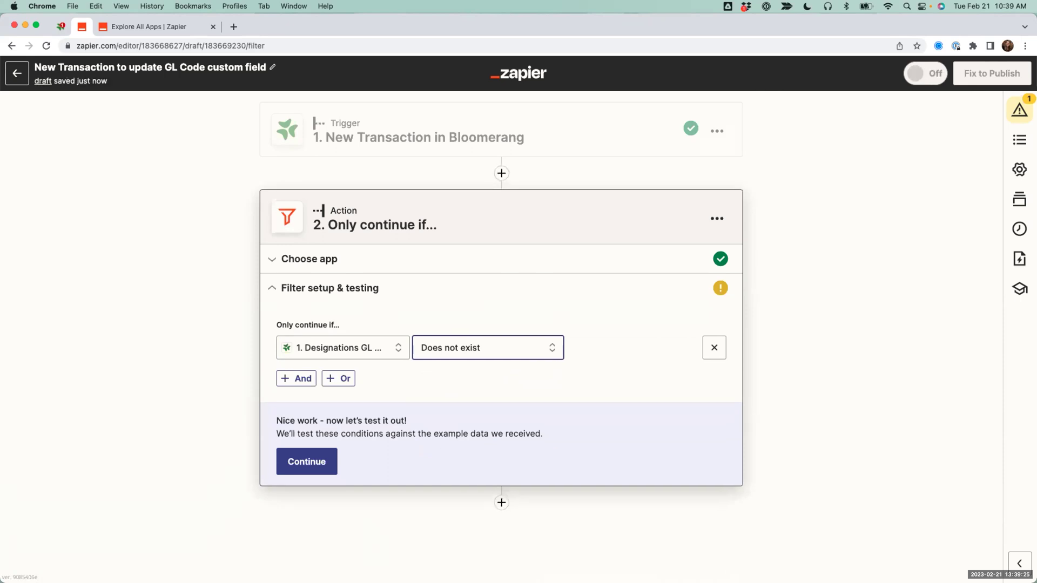
Step: Test the filter against the sample transaction and review the matched sample data
click(312, 459)
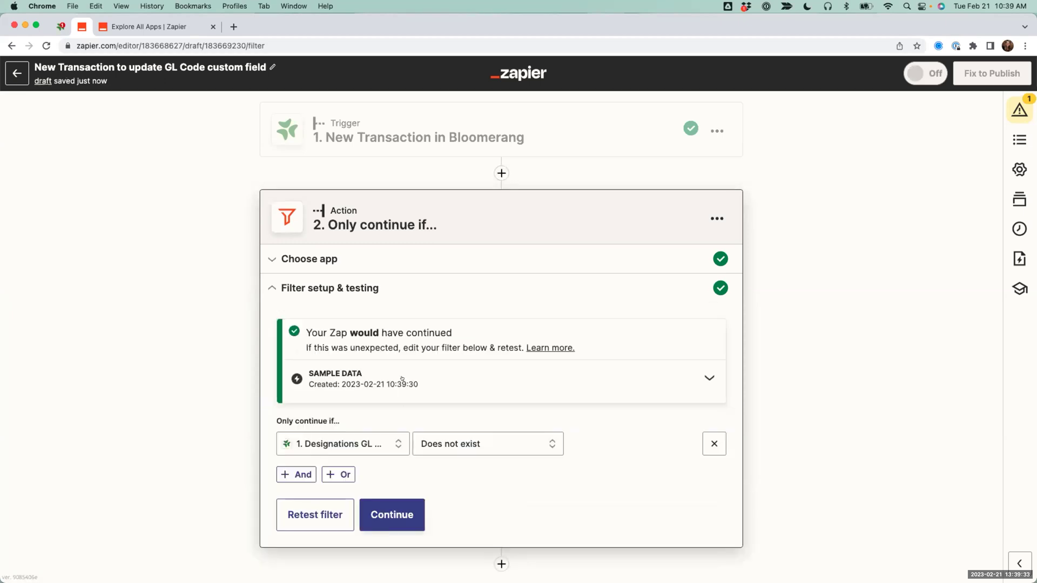
click(402, 379)
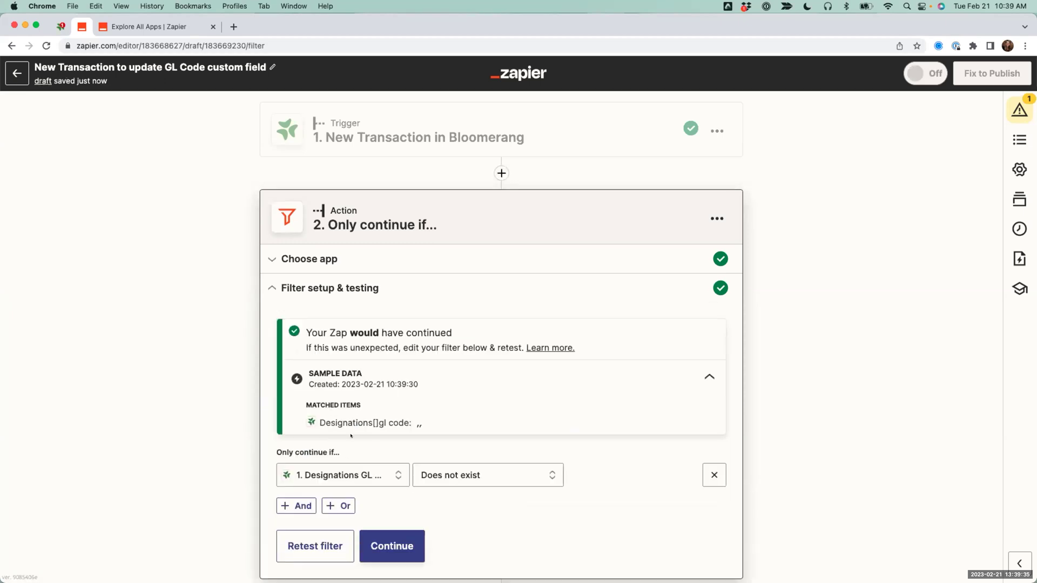
scroll(226, 412, down, 2)
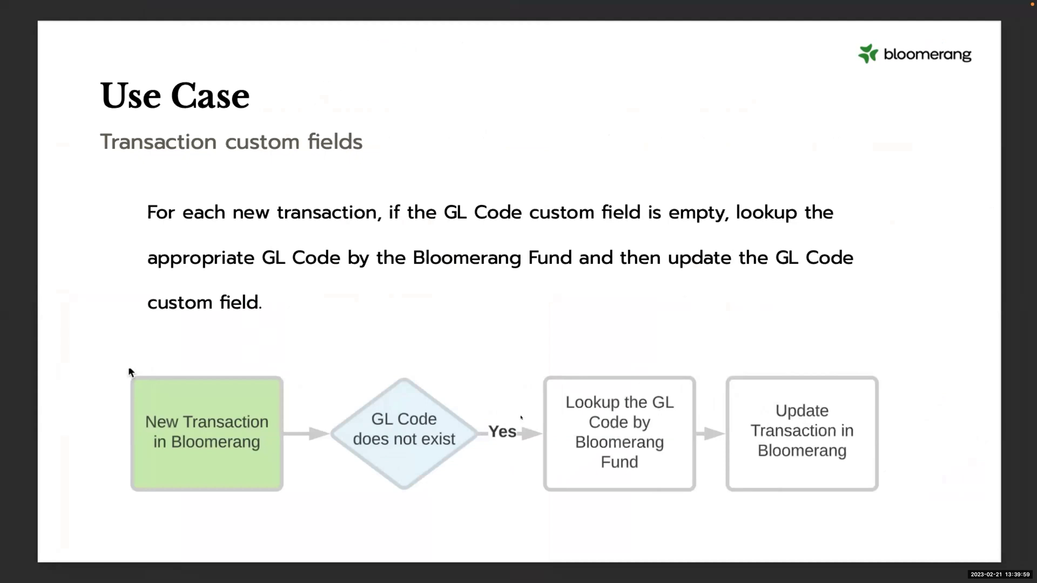
Step: Return to the Zap editor, make the third action Formatter by Zapier with the Utilities event, and continue to its setup
key(ctrl+Left)
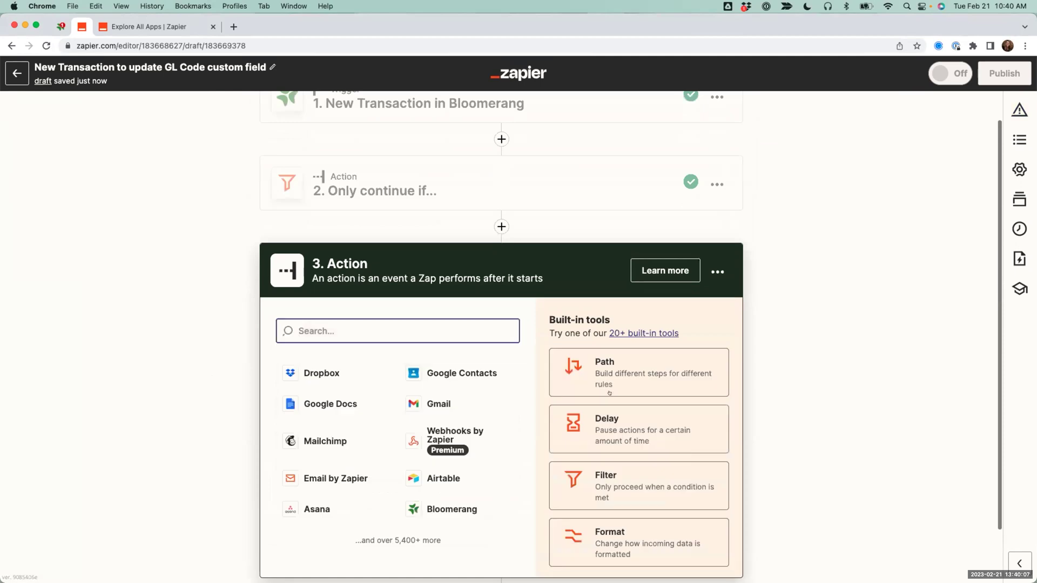
click(612, 542)
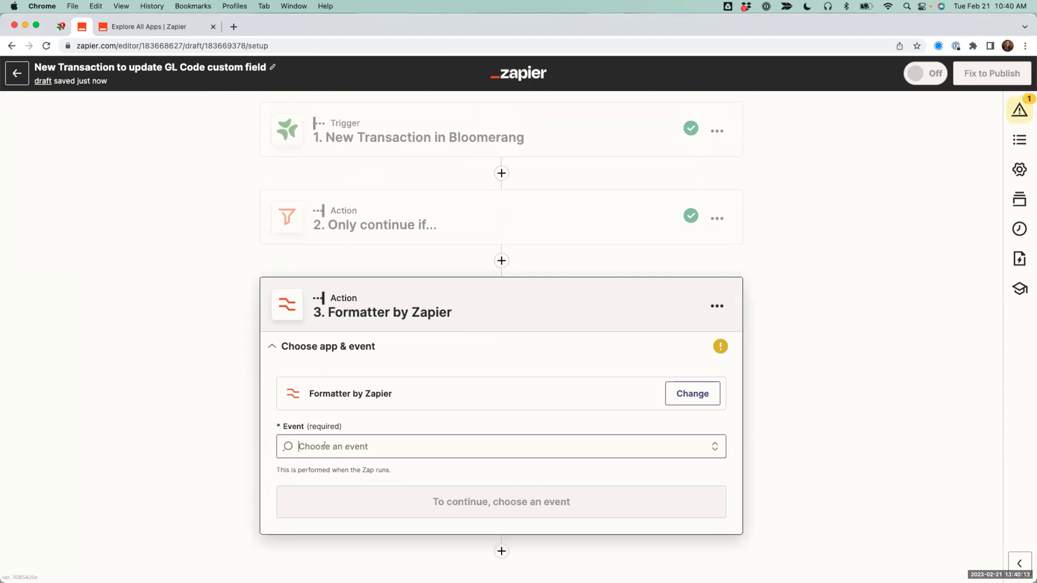
scroll(202, 418, down, 1)
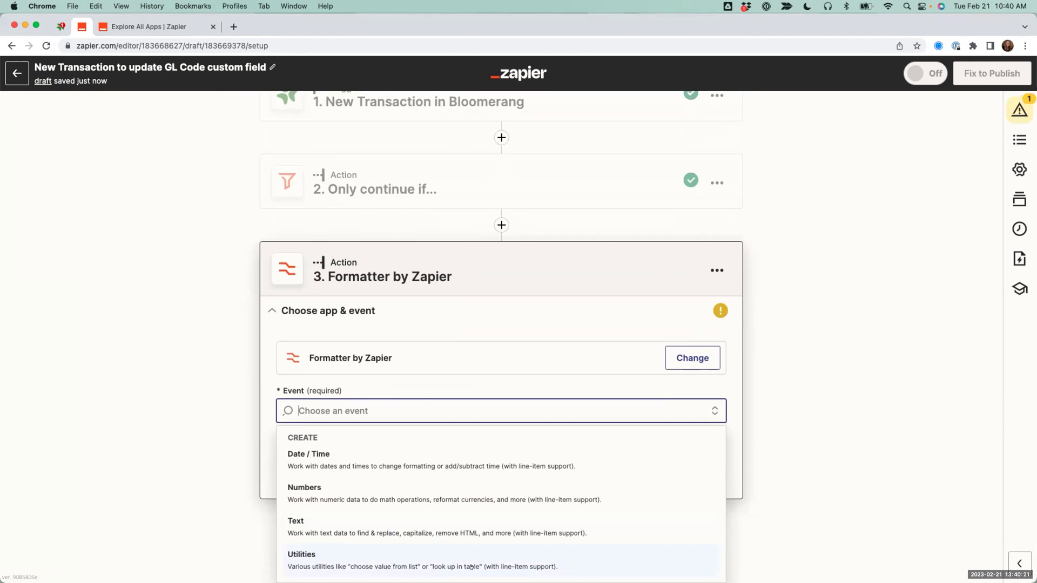
click(310, 558)
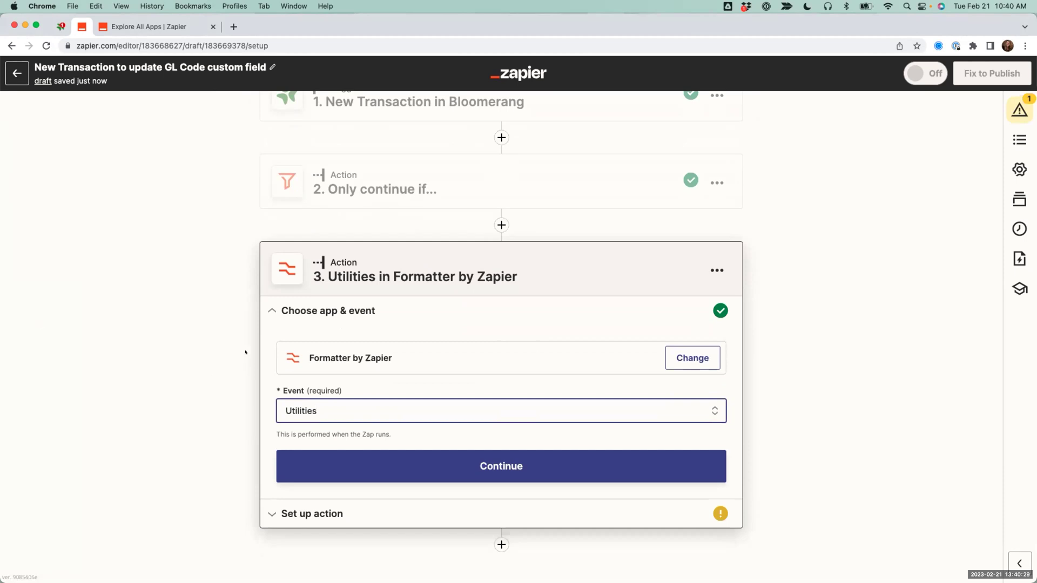
click(358, 460)
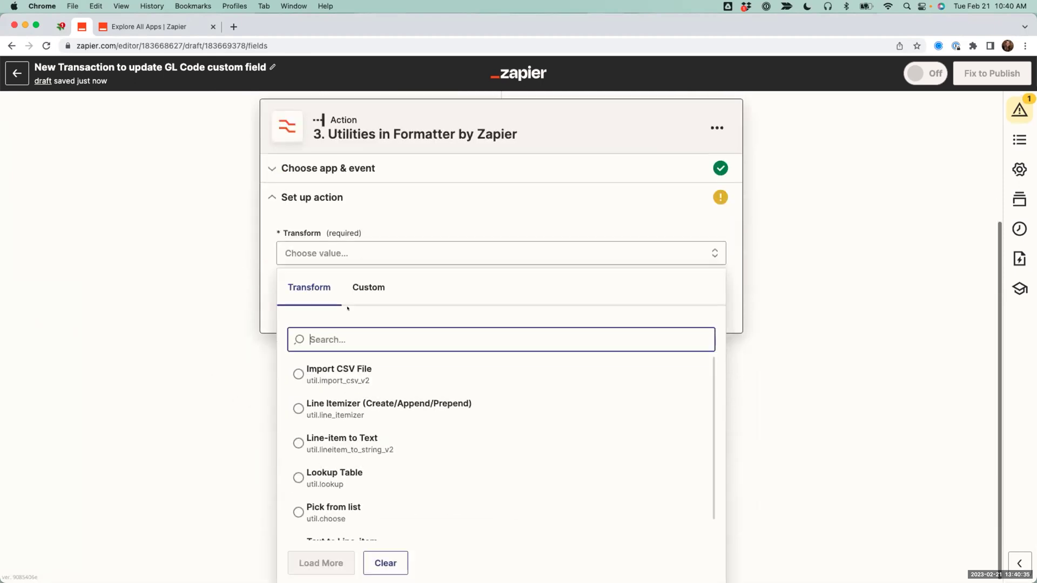
Step: Set the Formatter action's Transform to Lookup Table and look over its setup fields
click(319, 473)
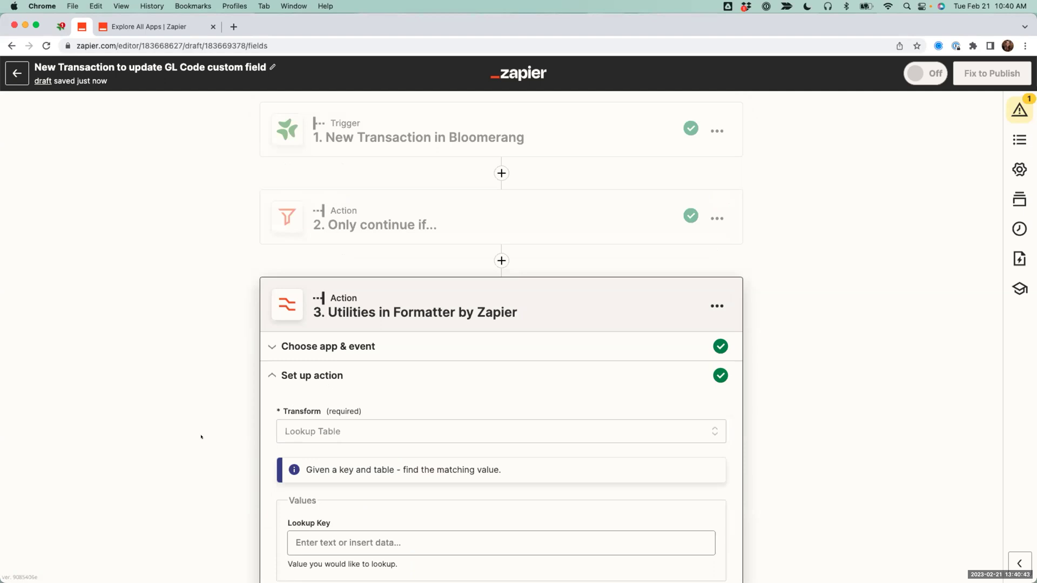
scroll(183, 420, down, 5)
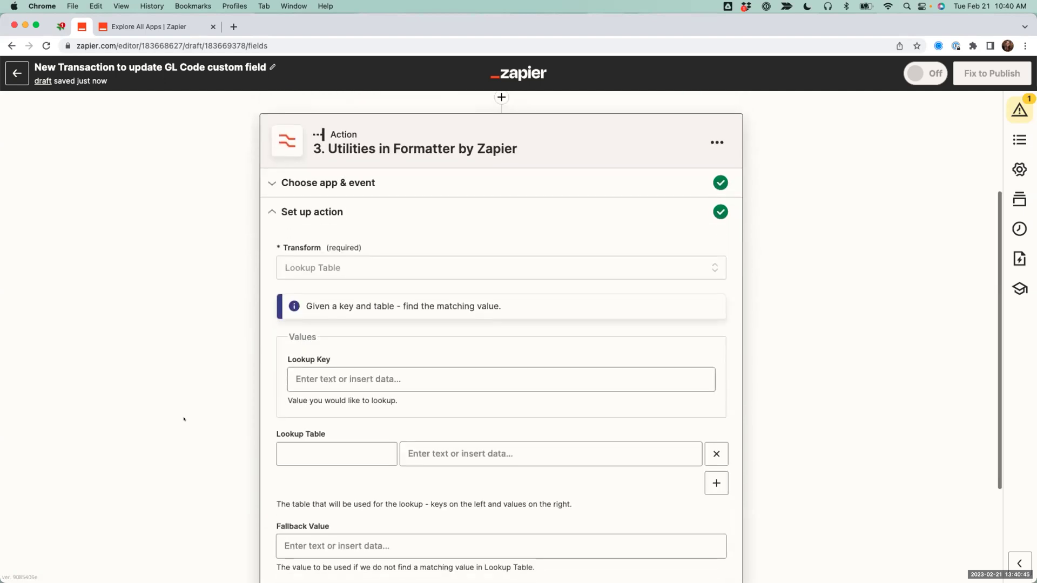
scroll(183, 419, down, 1)
scroll(184, 419, up, 1)
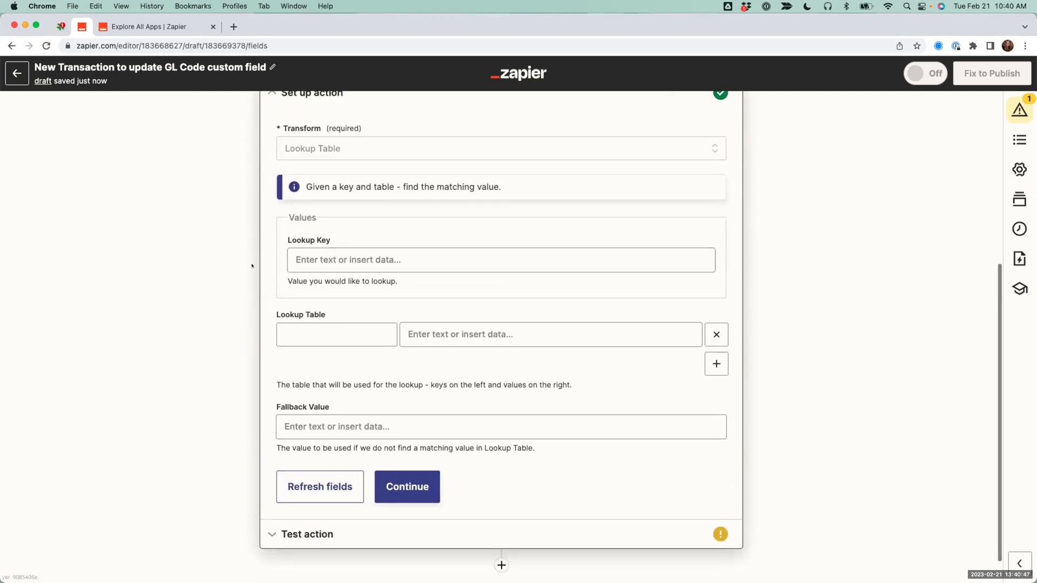
Step: Map the Lookup Key to the trigger's Designations Fund Name field
drag(286, 240, 336, 240)
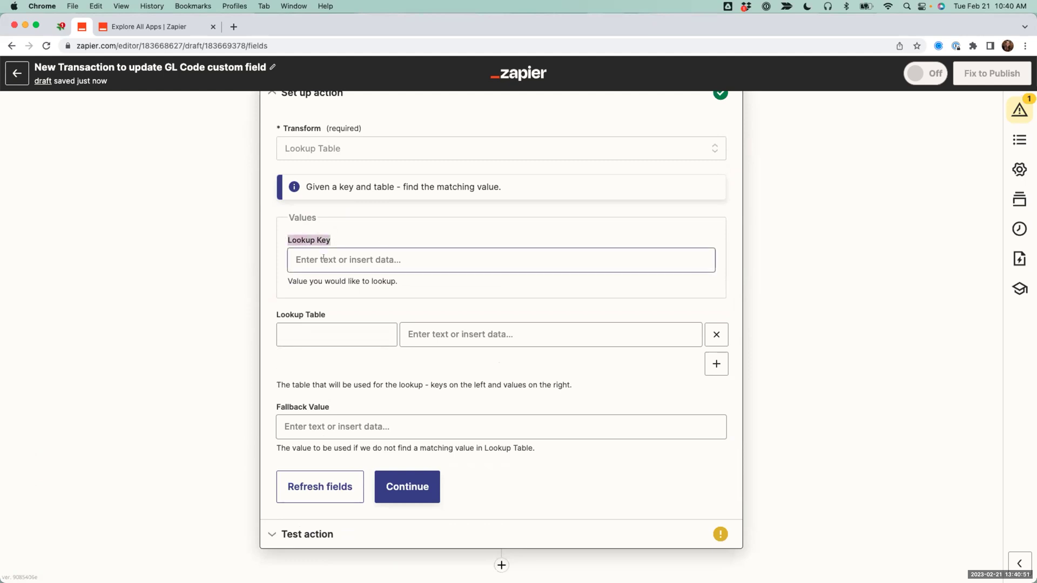
click(323, 259)
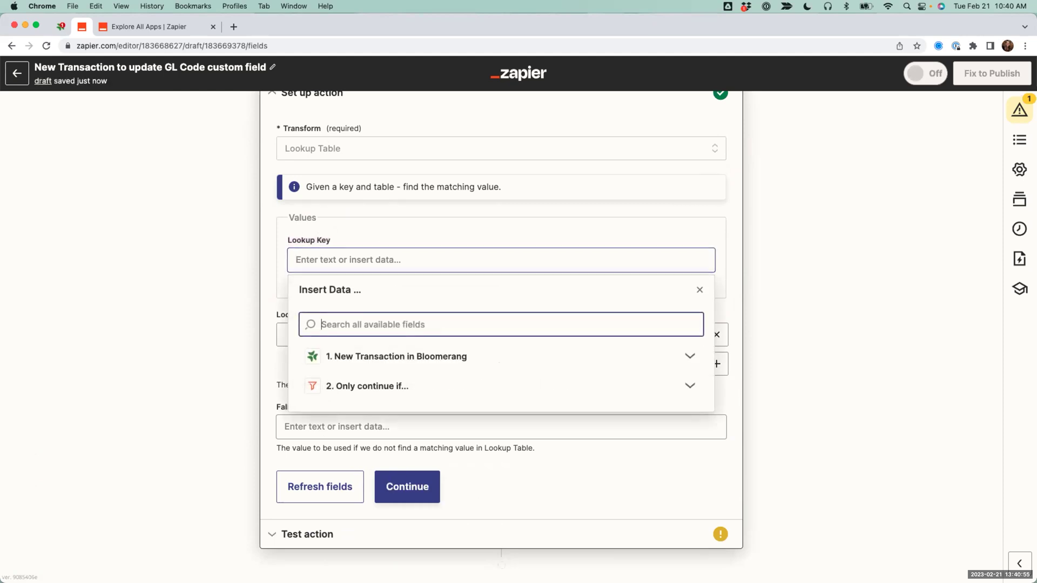
text(Fund)
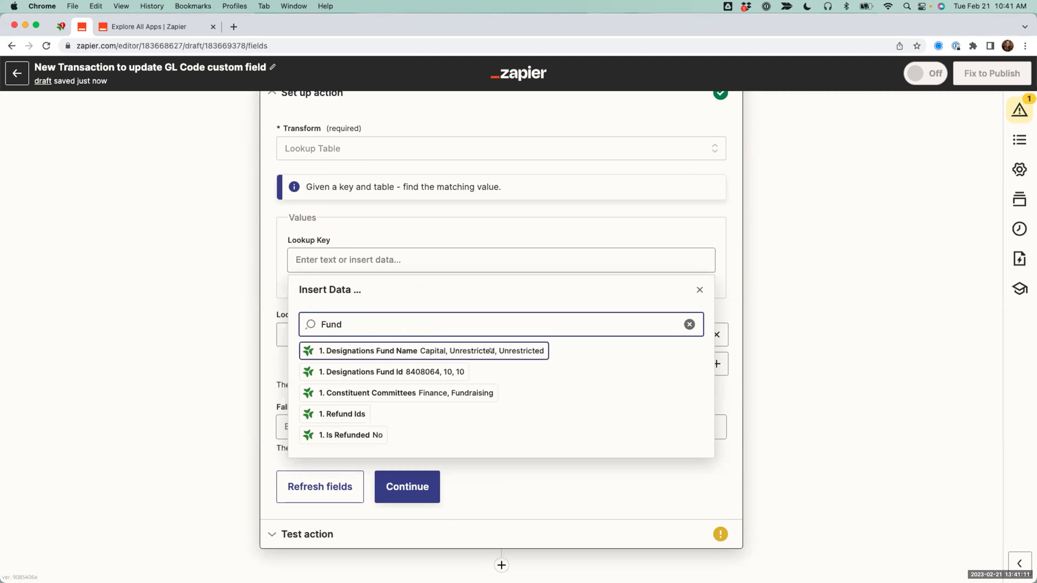
click(422, 351)
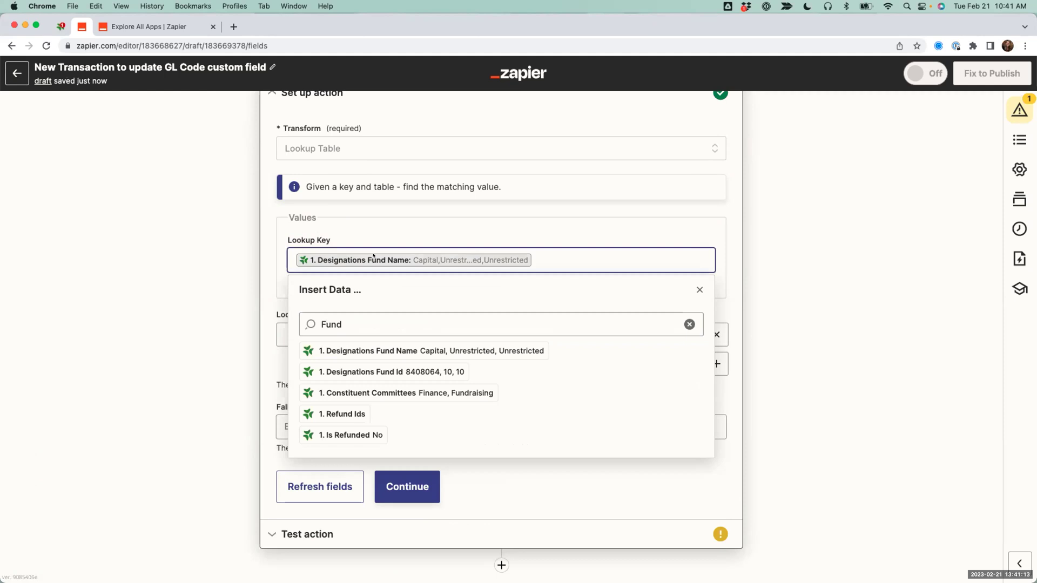
click(220, 297)
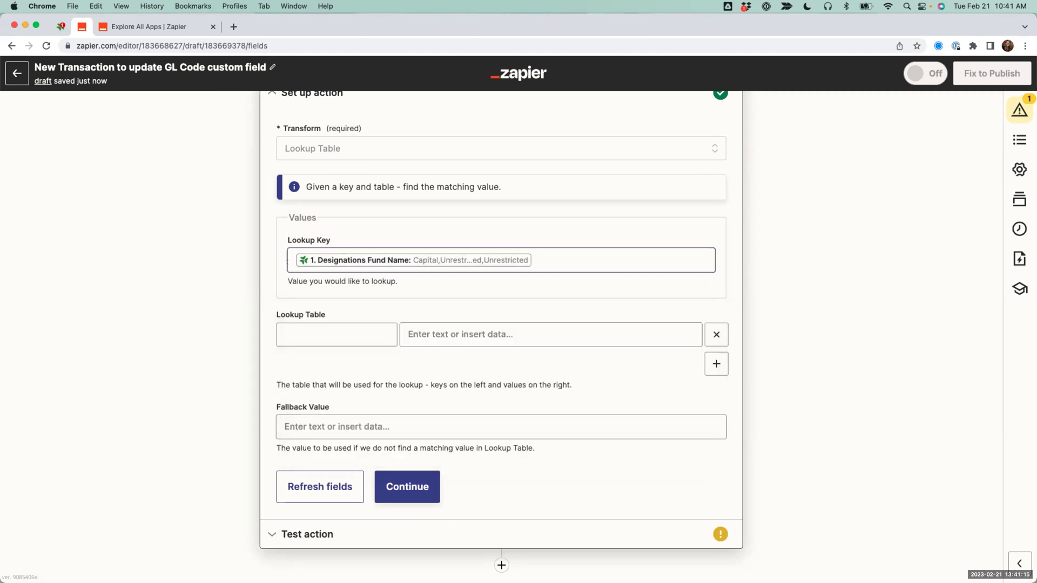
Step: Add five more rows to the Lookup Table to make six fund entries
scroll(220, 334, up, 3)
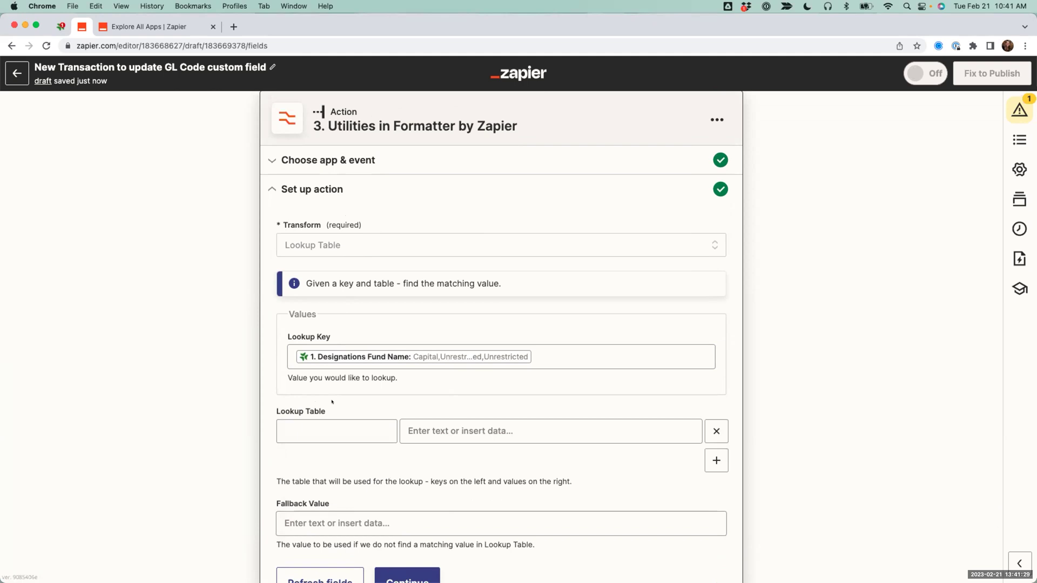
click(331, 429)
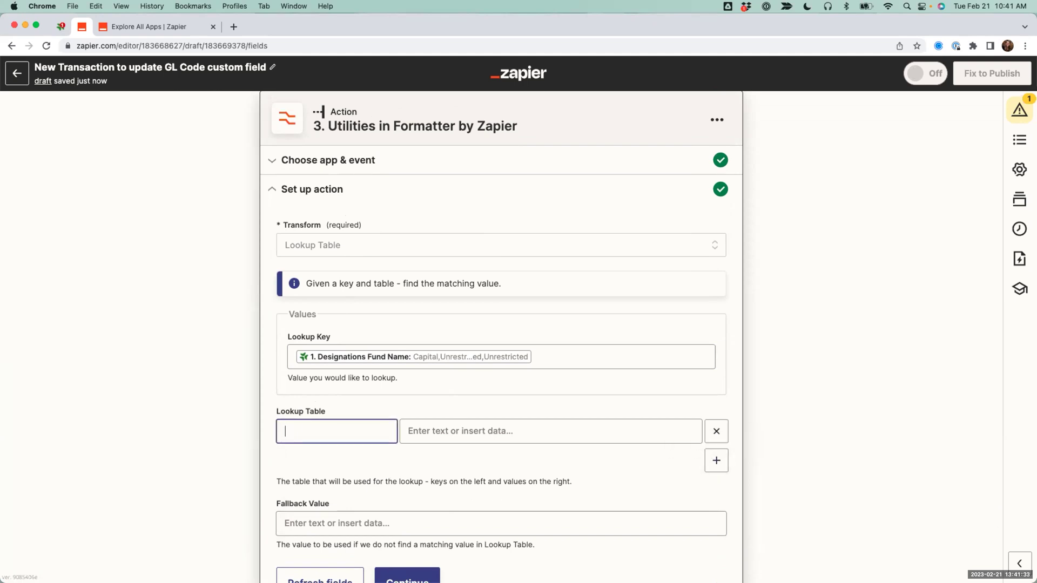
click(716, 460)
click(716, 490)
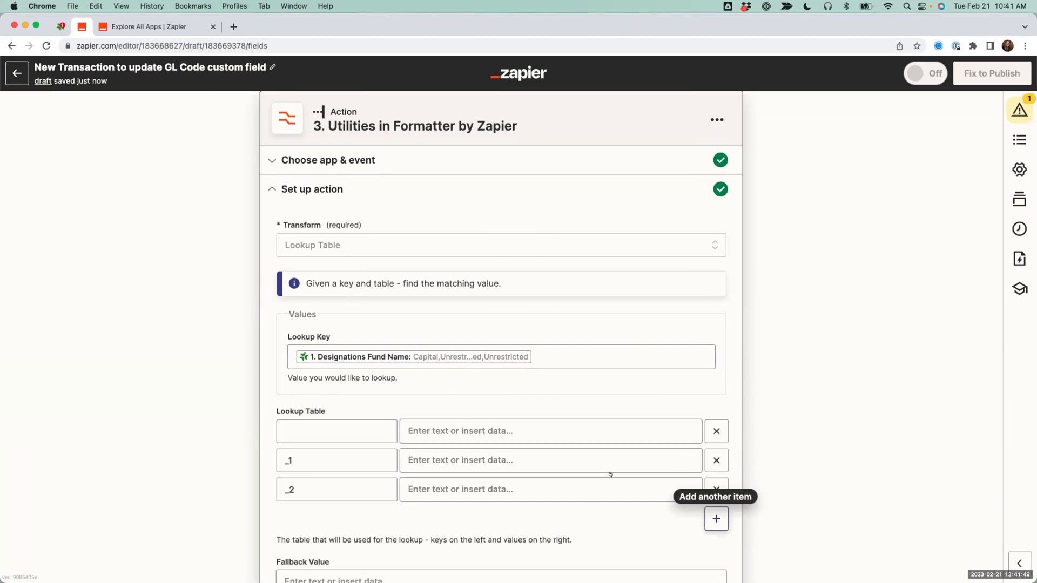
scroll(716, 519, down, 3)
click(714, 419)
click(715, 447)
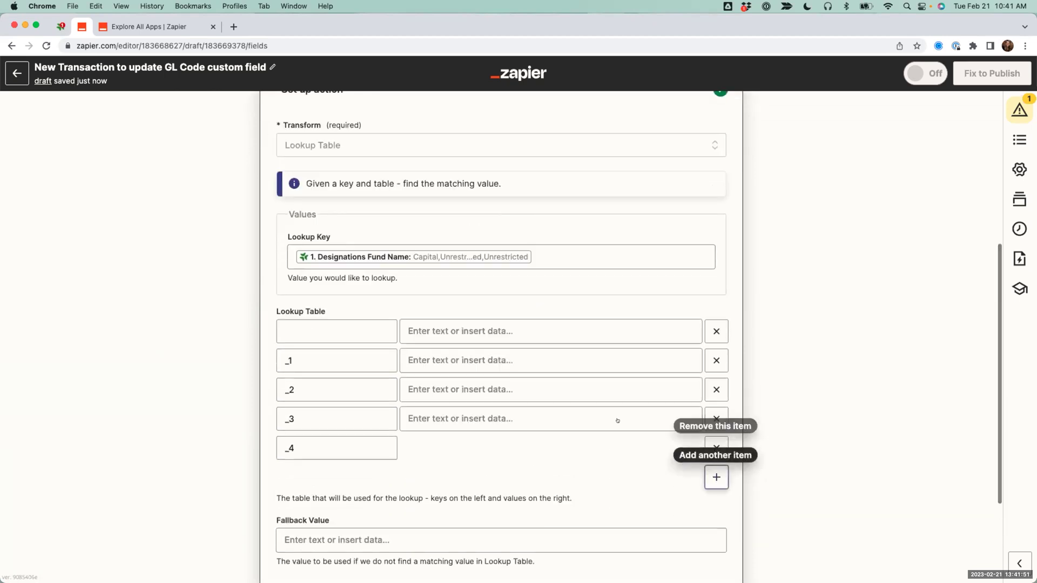
scroll(460, 386, down, 2)
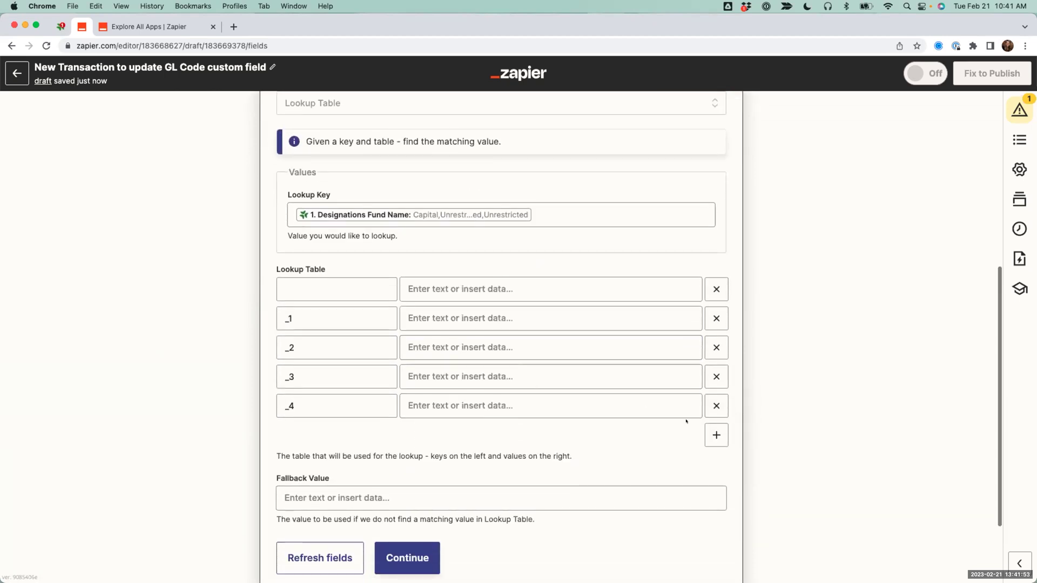
scroll(343, 285, up, 2)
Step: Enter Capital, Endowment and General/Operating as the keys of the first three Lookup Table rows
click(320, 331)
text(Capital)
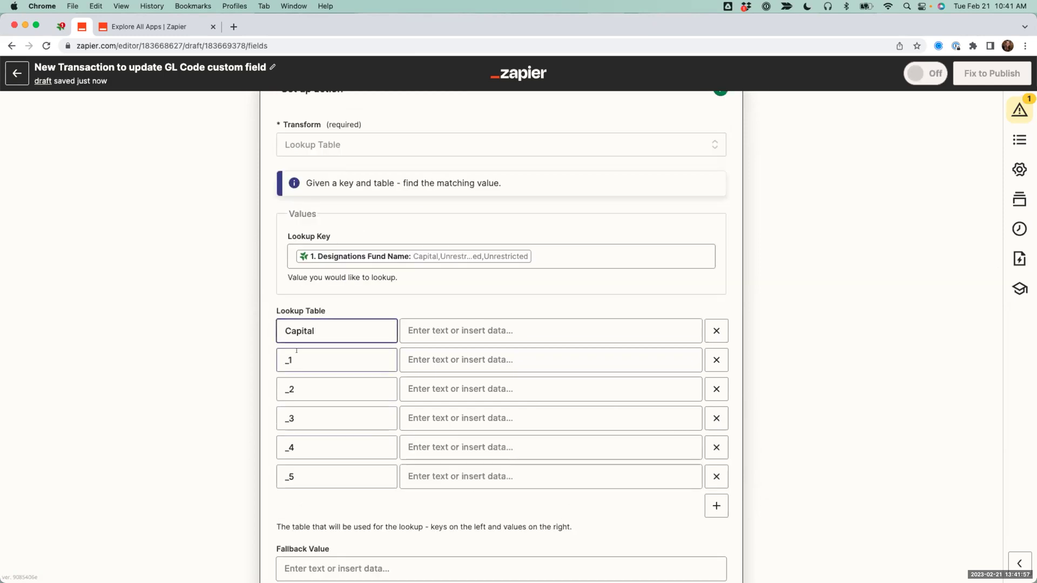
double_click(271, 357)
click(289, 361)
text(Ebdowmen)
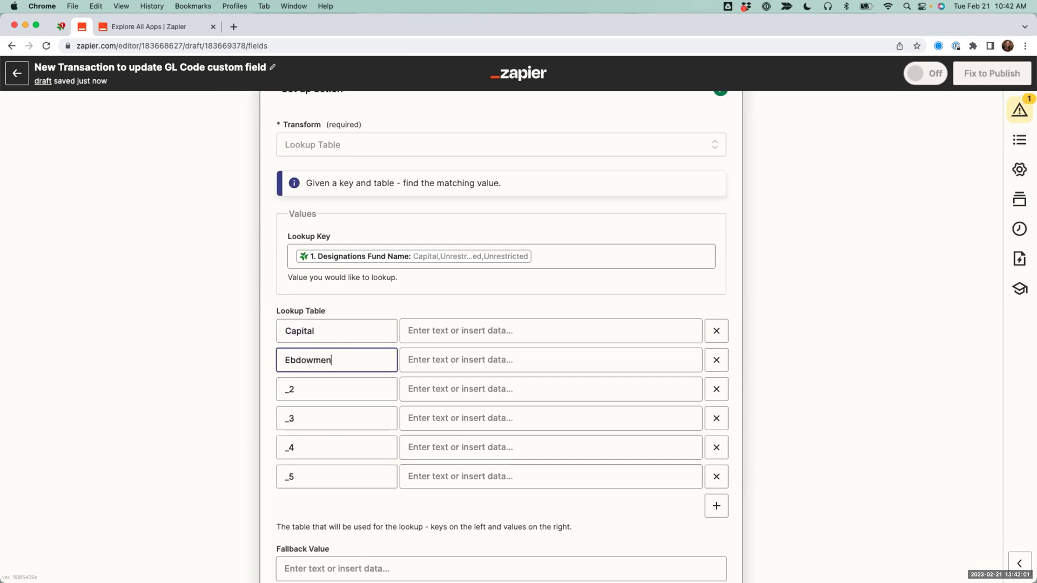
key(super+a)
text(Endownment)
click(261, 386)
double_click(288, 386)
text(General/Operating)
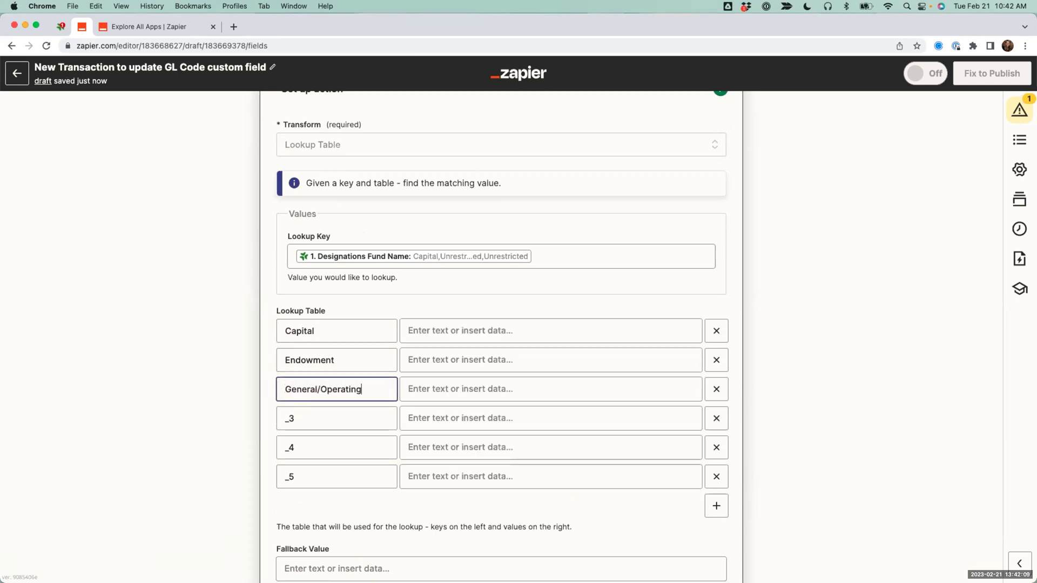
Step: Enter Restricted, Temporarily Restricted and Unrestricted as the keys of the last three Lookup Table rows
double_click(261, 417)
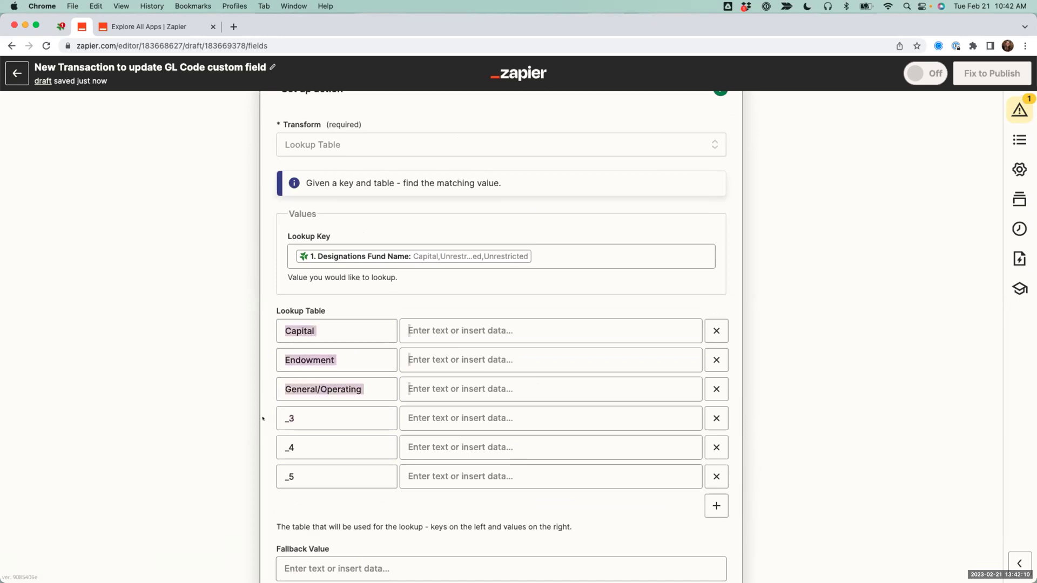
double_click(299, 412)
text(Restricted)
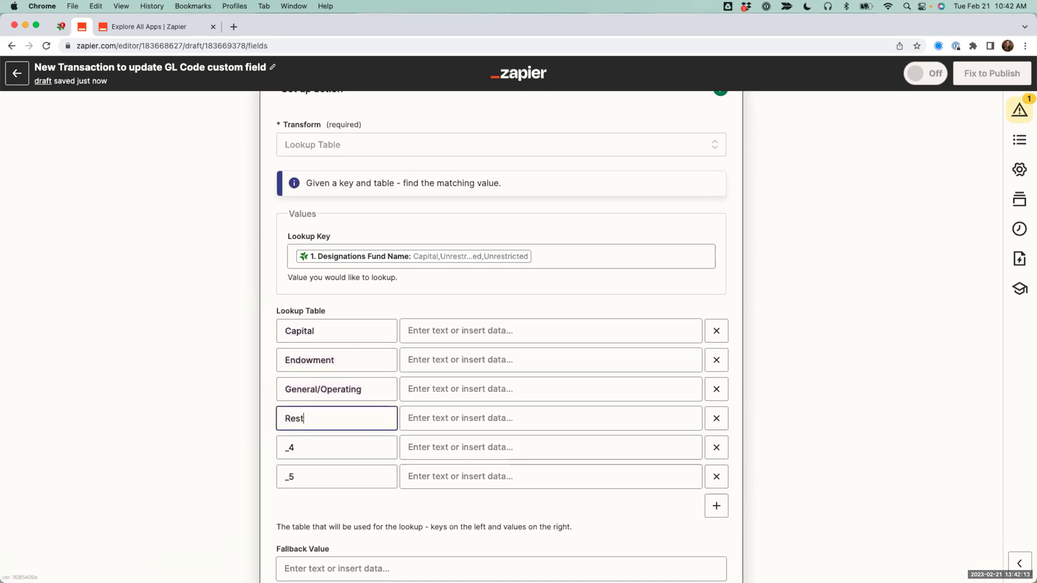
click(303, 444)
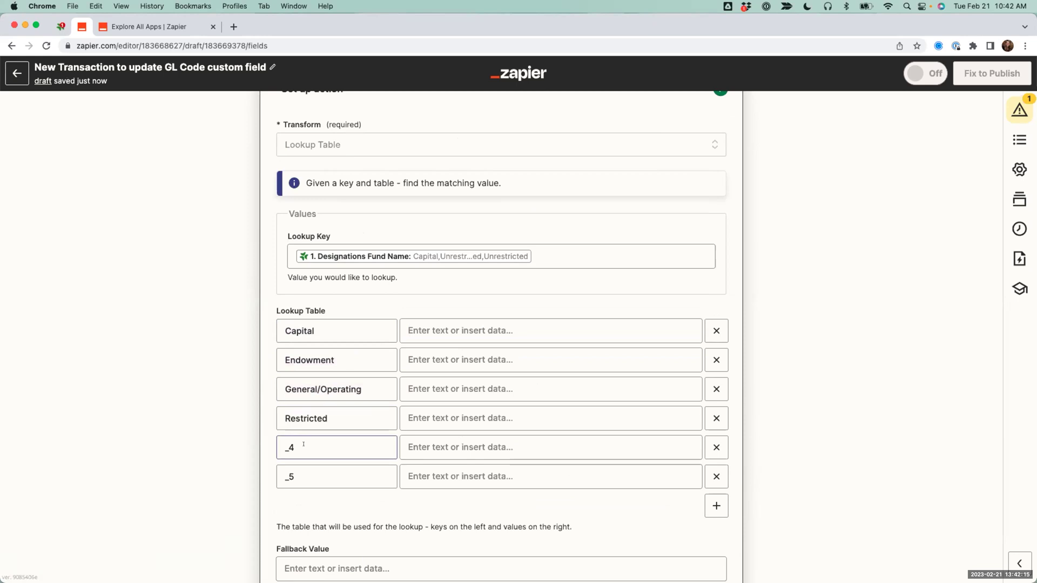
key(BackSpace)
key(BackSpace)
text(Tem)
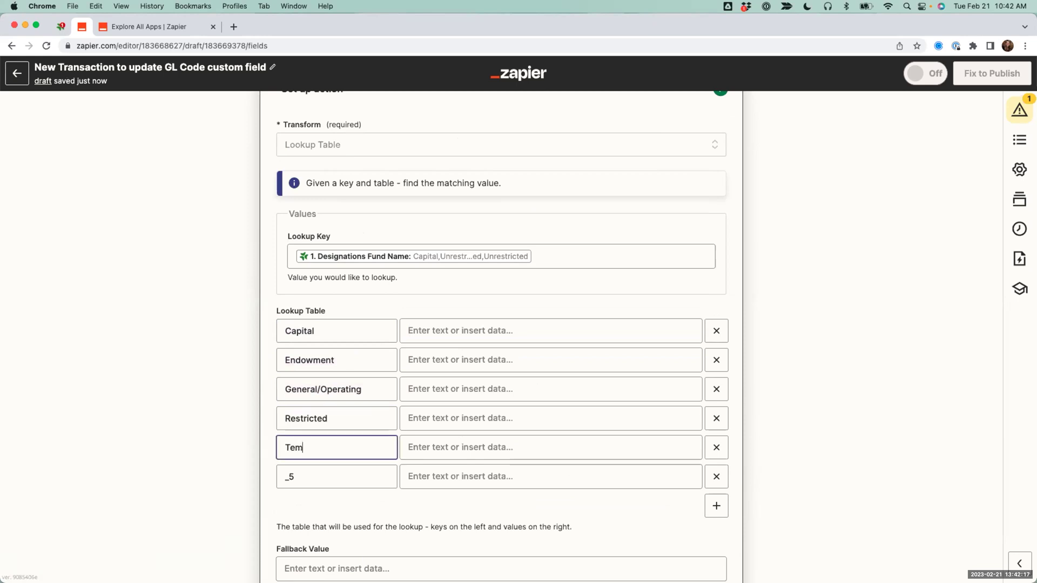
text(porarily Restricted)
click(295, 477)
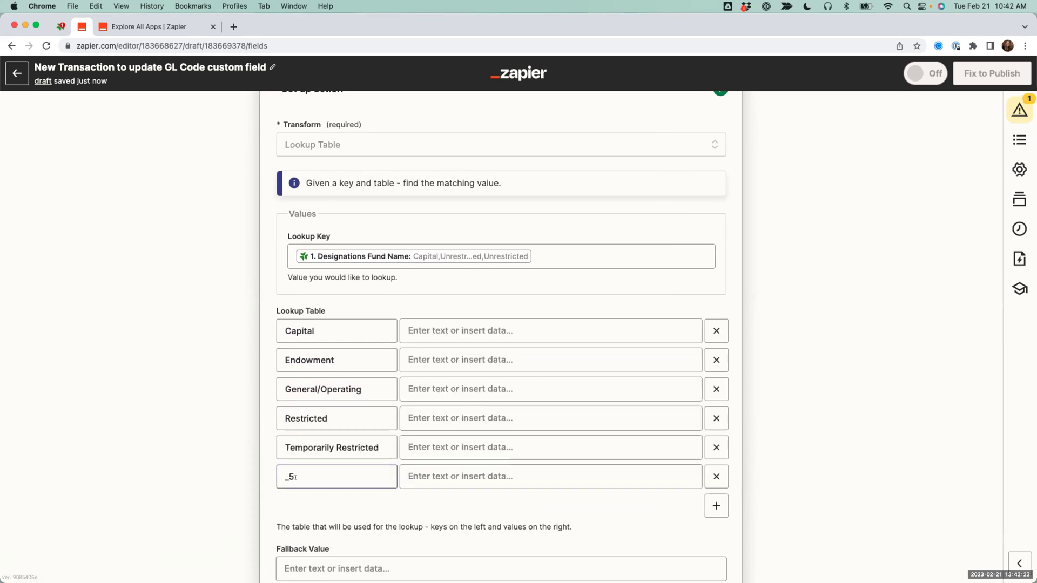
key(BackSpace)
key(BackSpace)
text(Unrestricted)
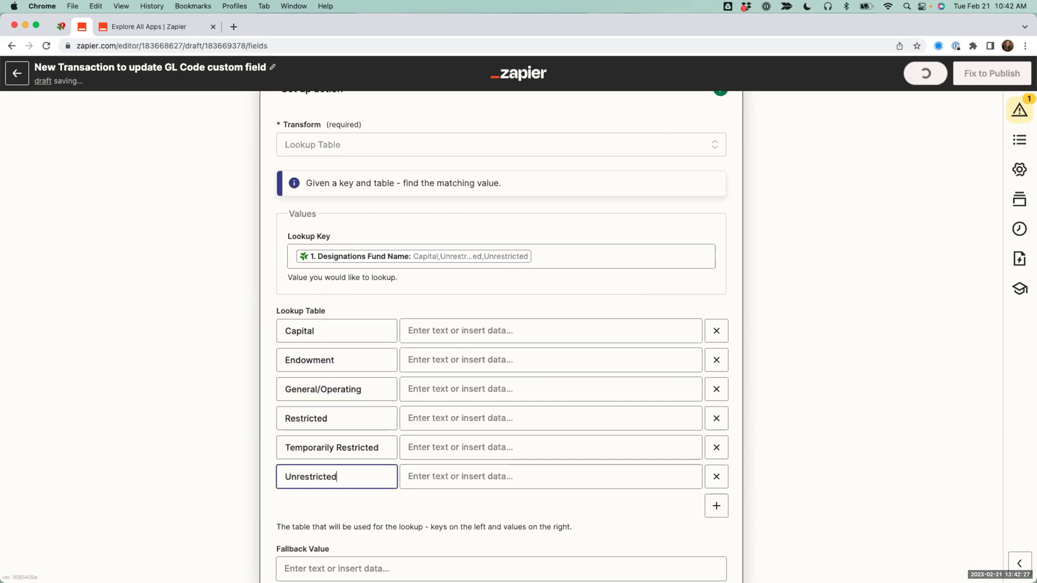
Step: Switch to the presentation and check the slide on retrieving custom field value IDs for the GL Code IDs
click(420, 330)
key(Escape)
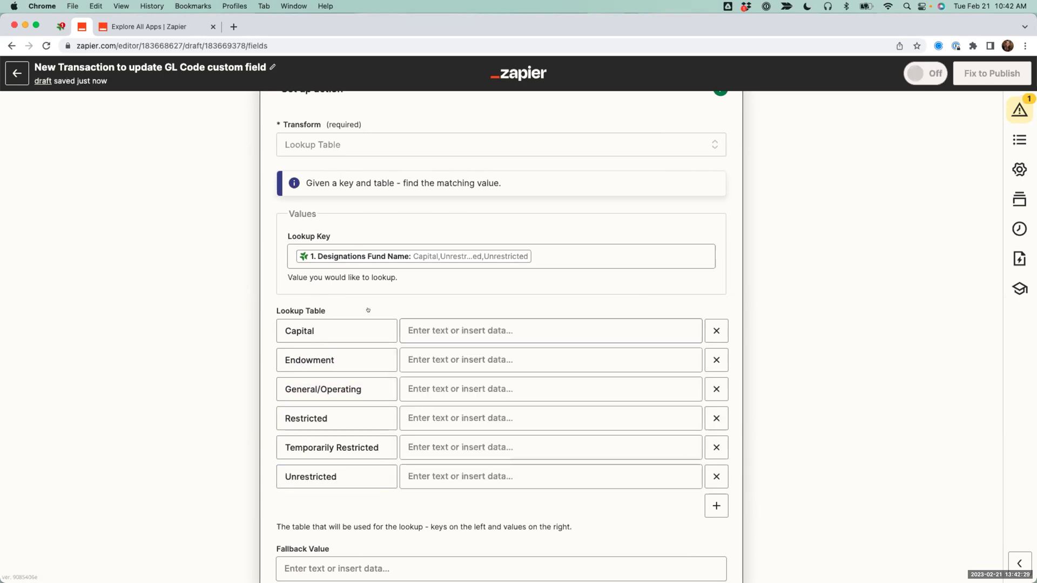
click(209, 352)
key(ctrl+Right)
key(Right)
key(Right)
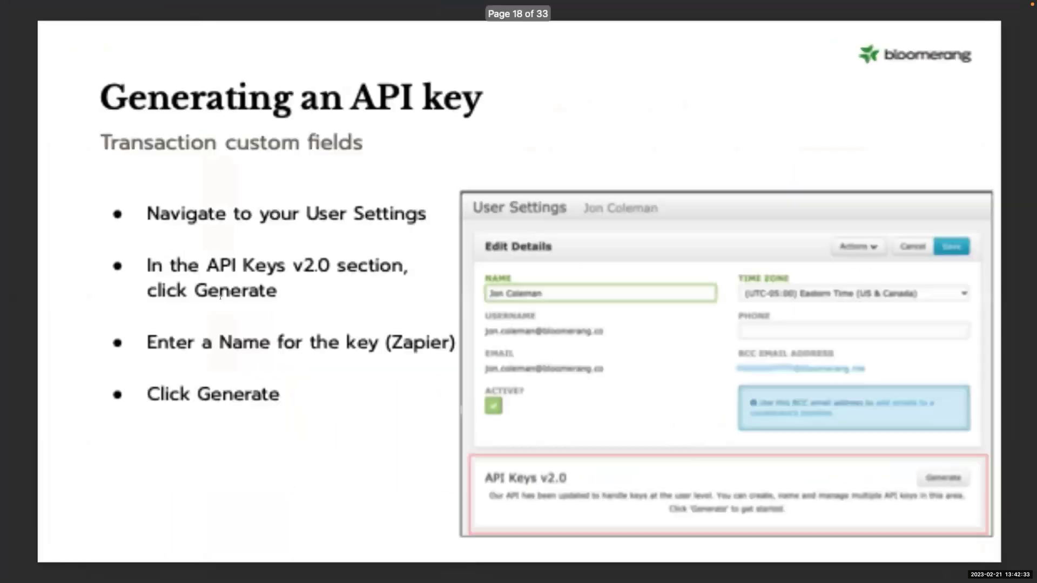
key(Right)
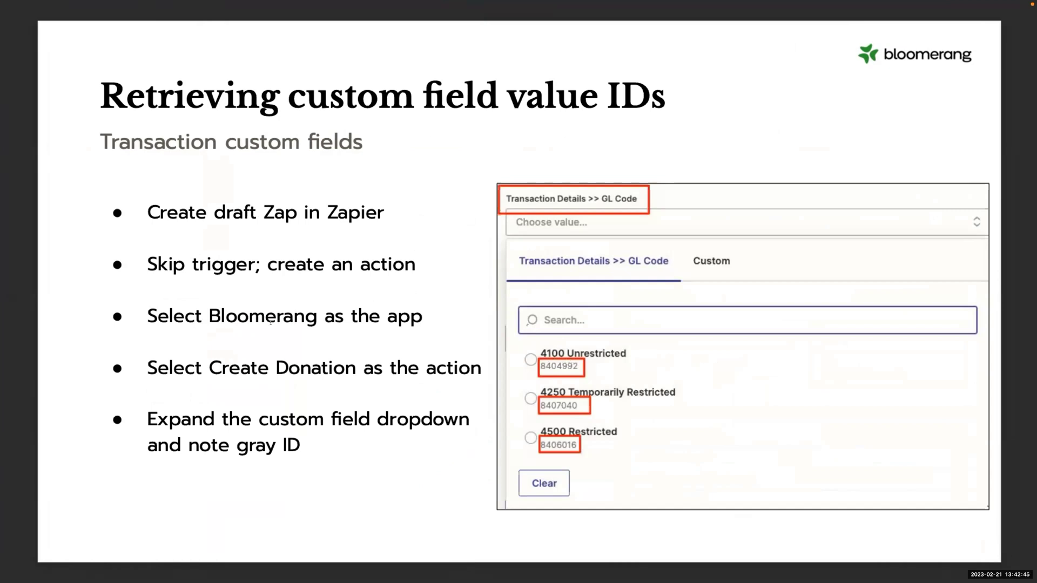
key(ctrl+Left)
Step: Set the Lookup Table values to 8406016 for Capital, 8404992 for Unrestricted and 8407040 for Temporarily Restricted
click(466, 331)
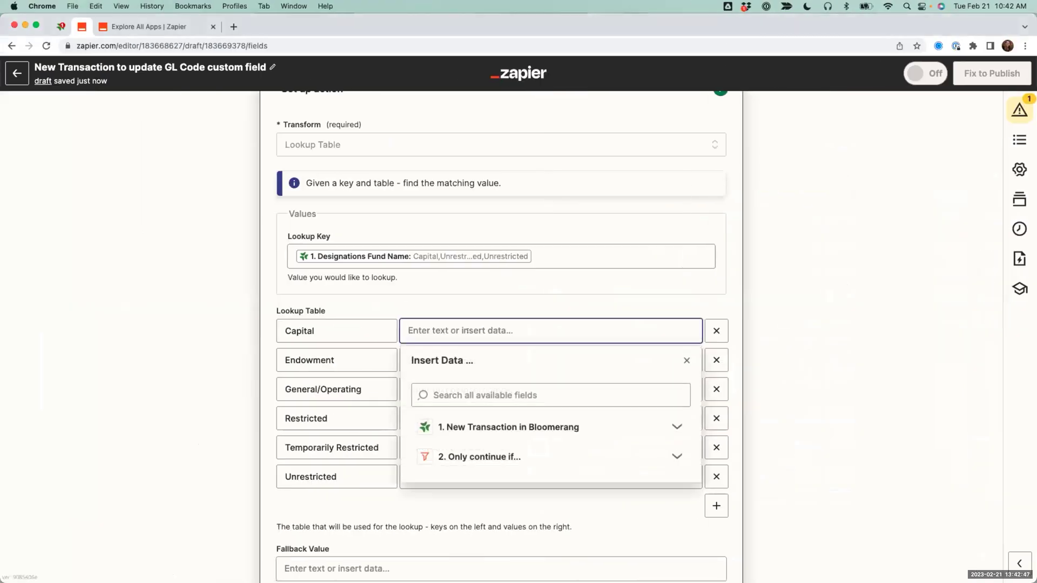
text(8406016)
click(425, 465)
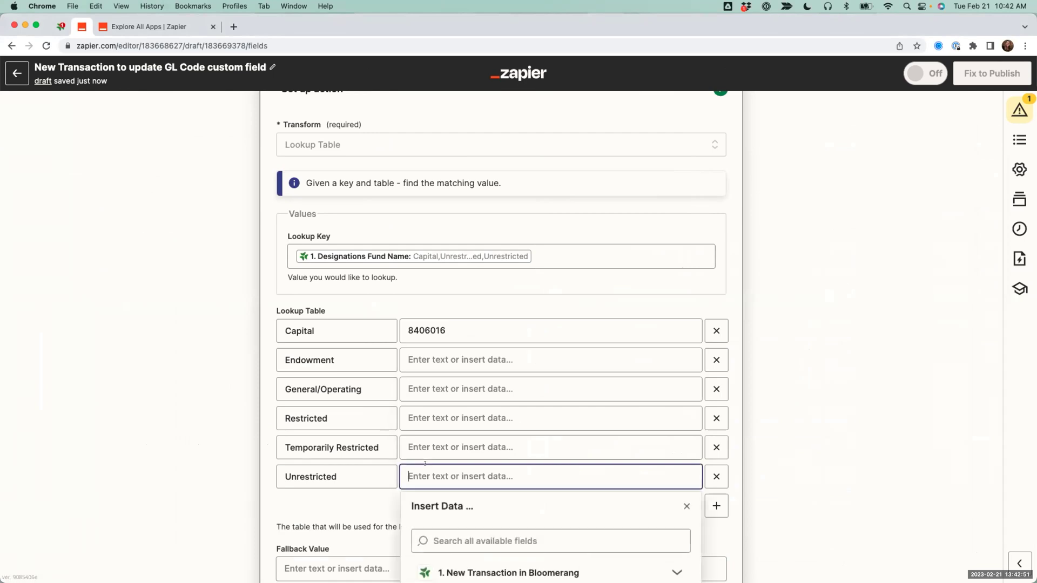
text(9)
key(BackSpace)
text(8404992)
click(426, 447)
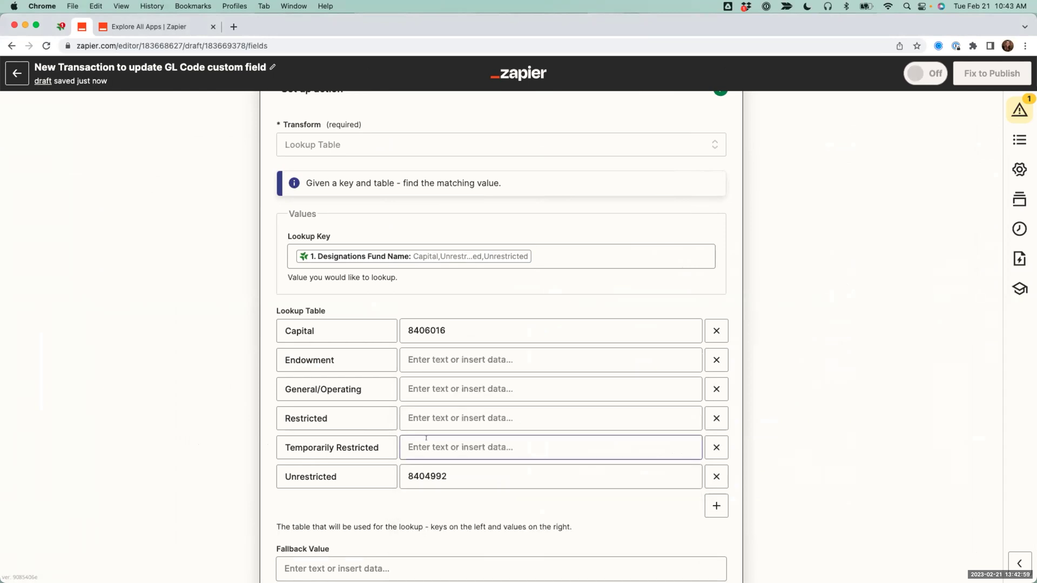
click(426, 439)
text(8407040)
Step: Set the Lookup Table values to 8406016 for Restricted, 8404992 for General/Operating and 8407040 for Endowment
click(419, 412)
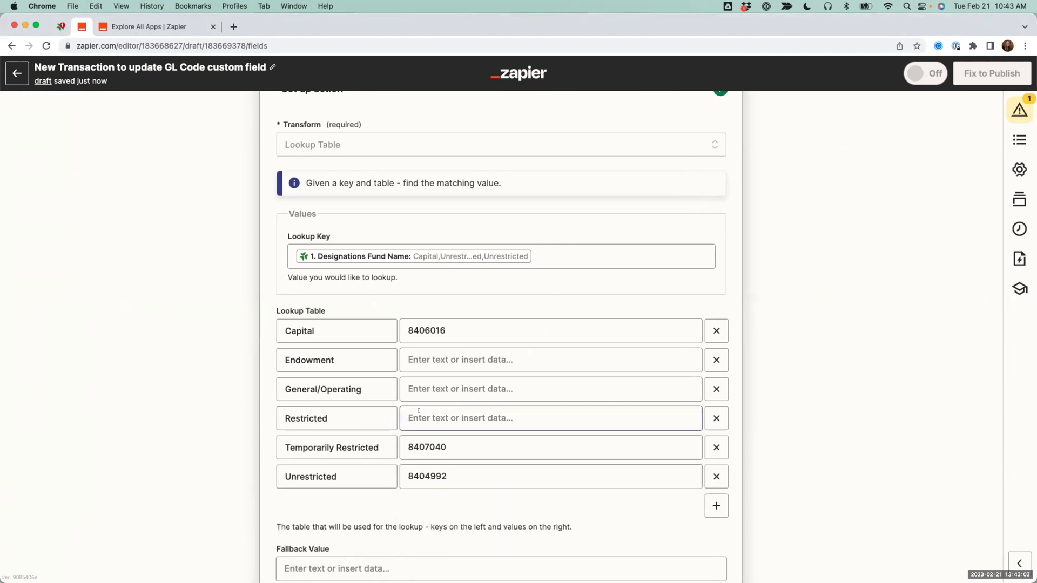
text(8406016)
click(460, 389)
text(9)
key(BackSpace)
text(840)
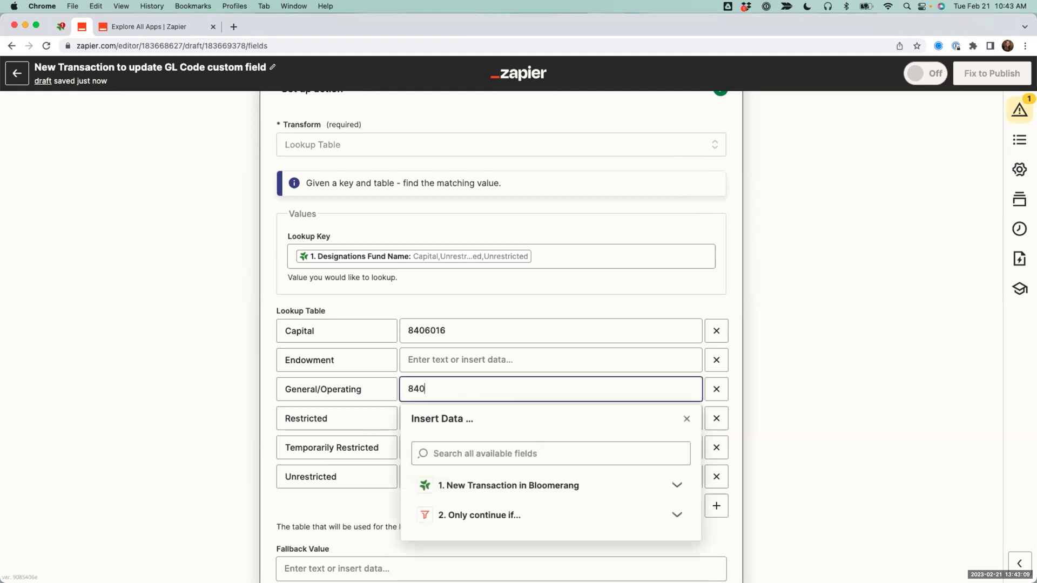
text(4992)
click(425, 350)
text(8407040)
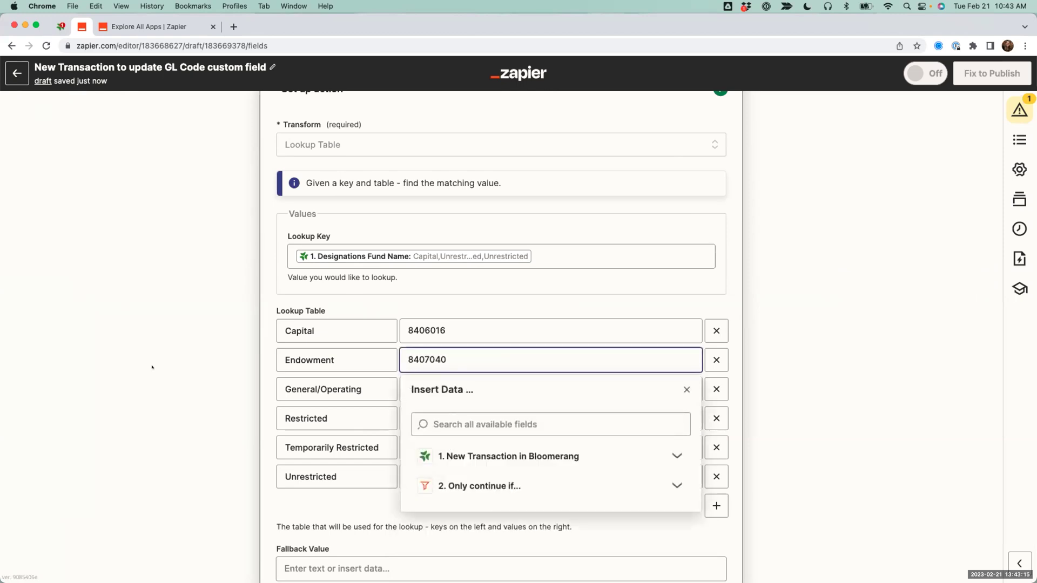
click(157, 365)
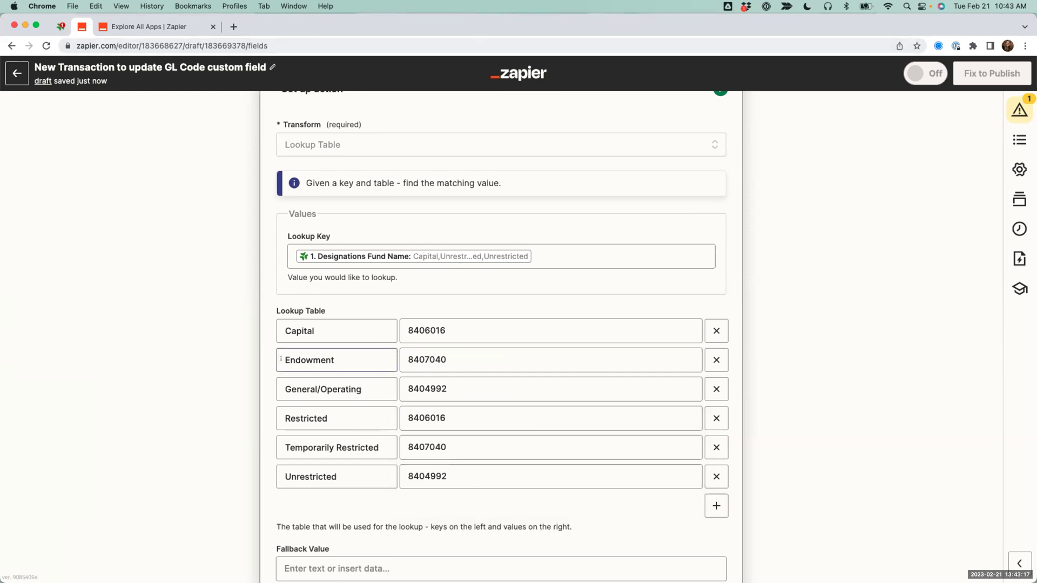
Step: Review the data the Formatter lookup action will send and run its test
scroll(236, 412, down, 3)
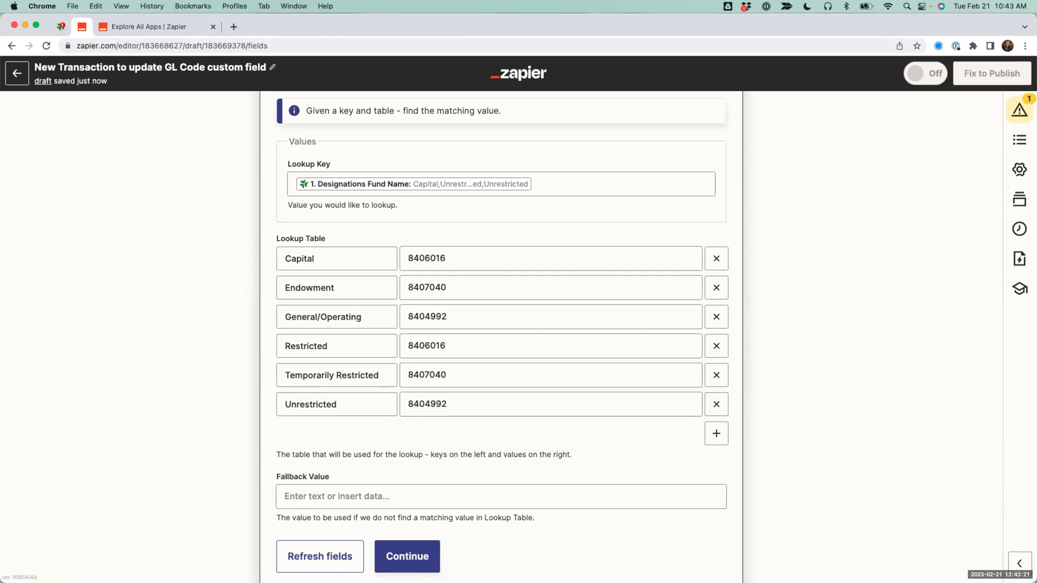
scroll(227, 403, down, 3)
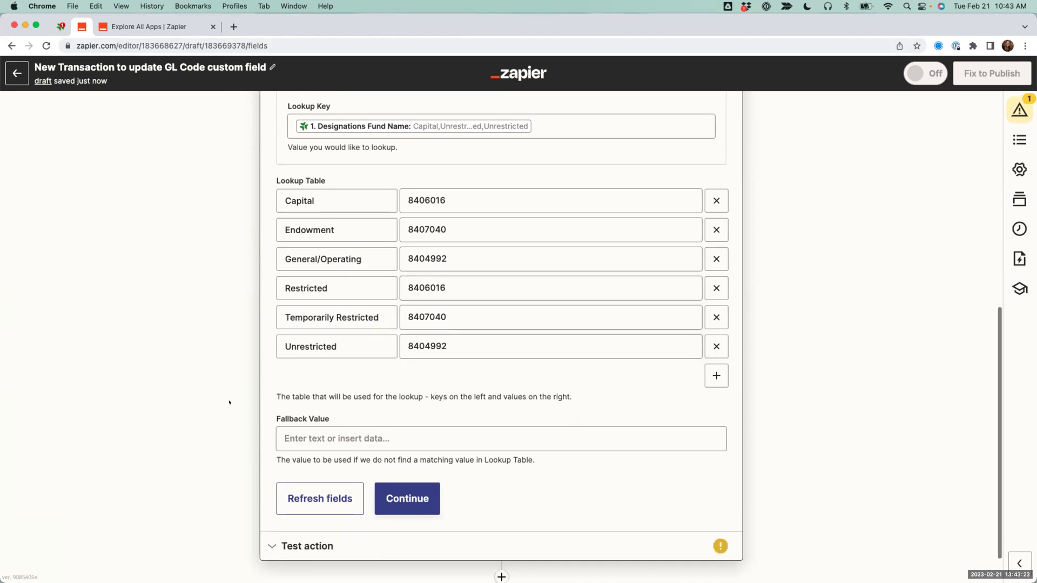
click(316, 543)
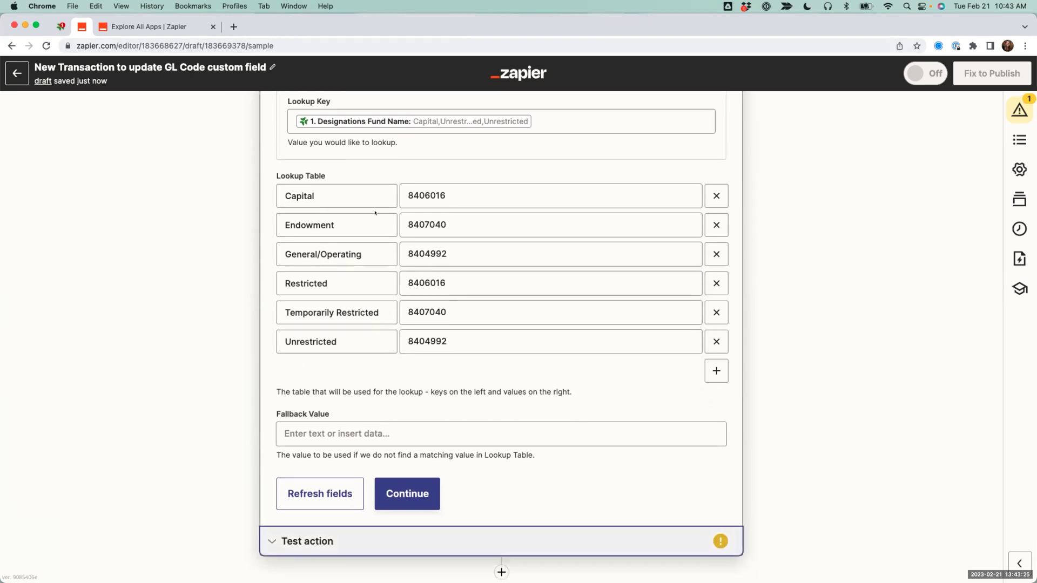
scroll(426, 243, up, 2)
scroll(363, 241, down, 5)
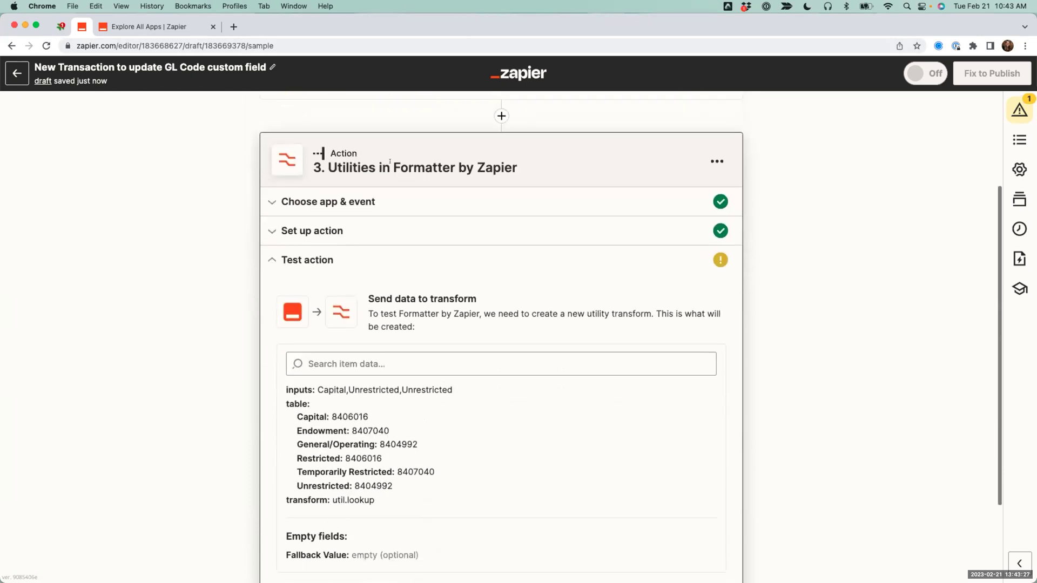
drag(318, 390, 452, 386)
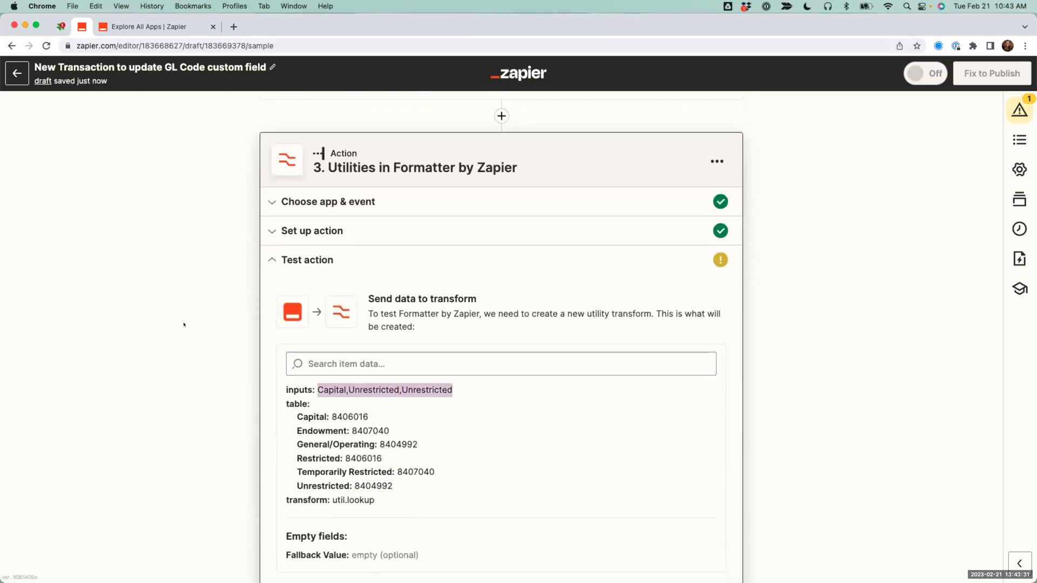
scroll(190, 320, down, 3)
click(374, 529)
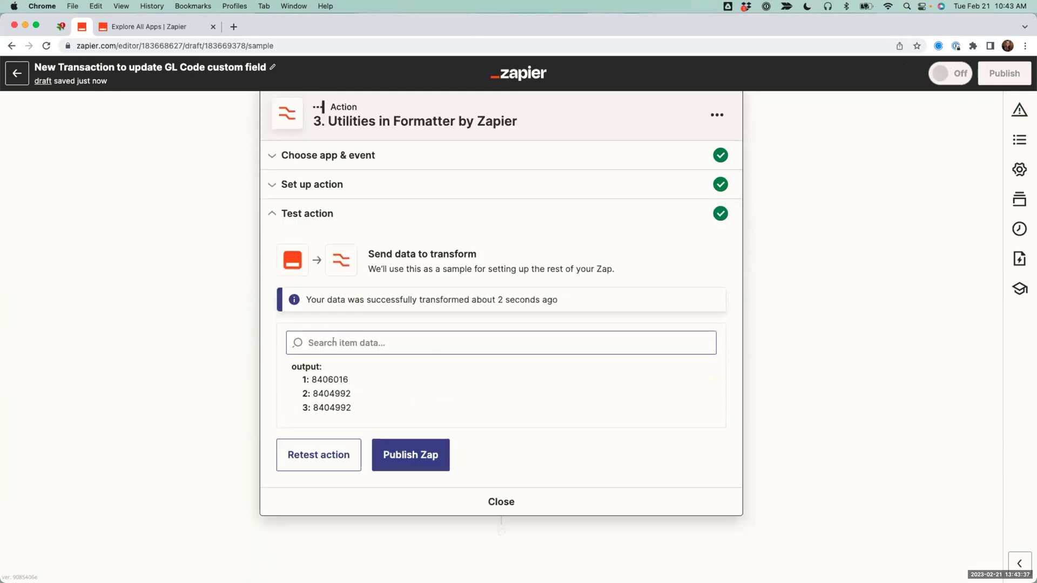
Step: Examine the output values of the Formatter lookup test
drag(313, 378, 349, 406)
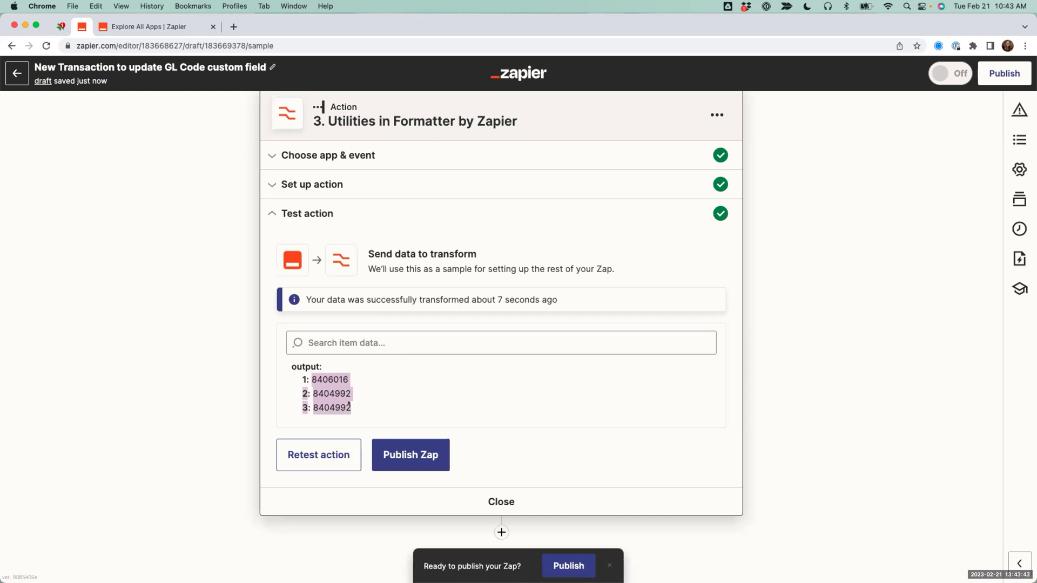
click(212, 387)
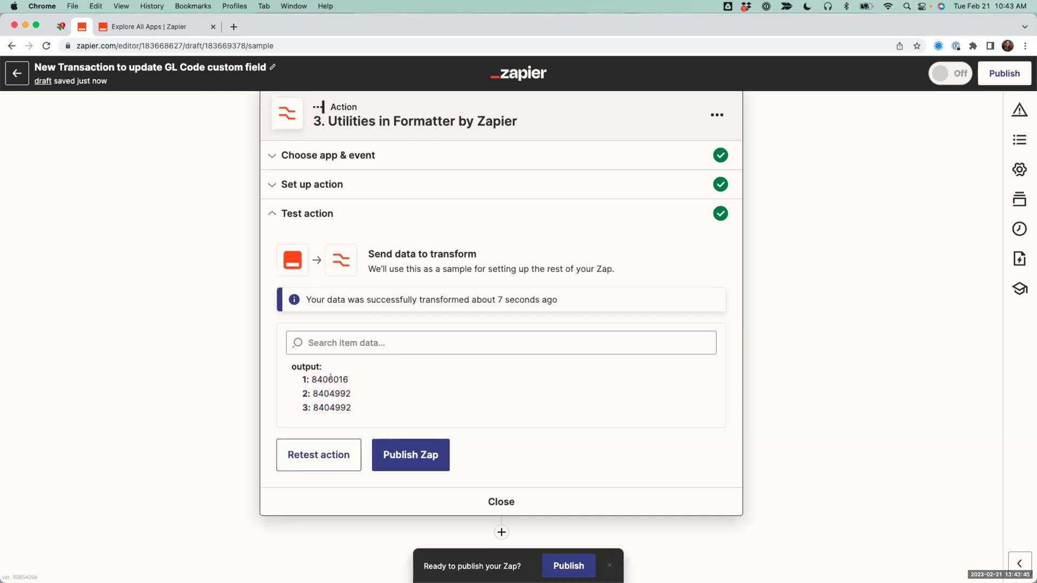
drag(306, 373, 357, 405)
drag(349, 380, 307, 378)
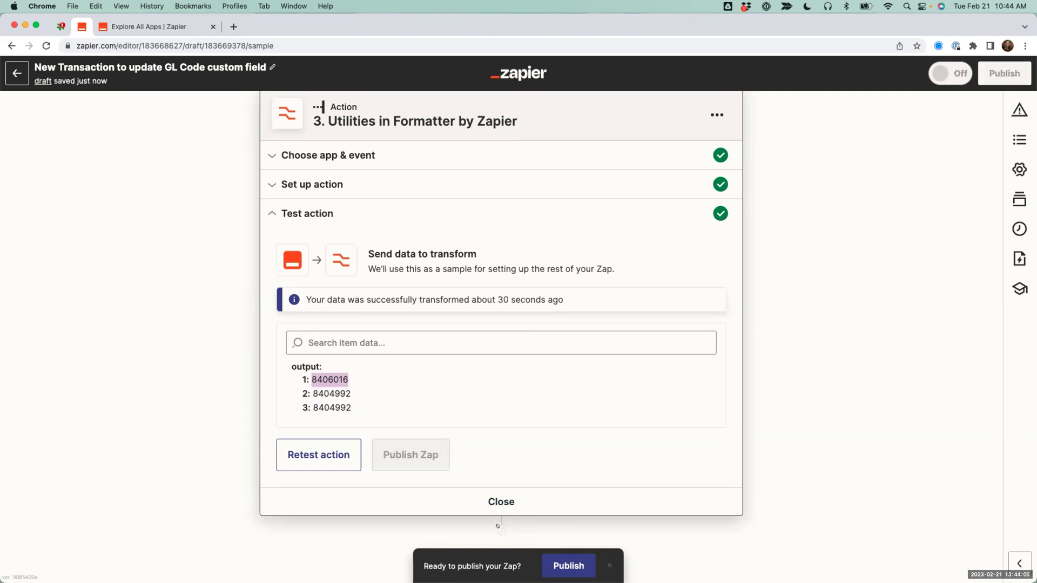
drag(367, 410, 297, 375)
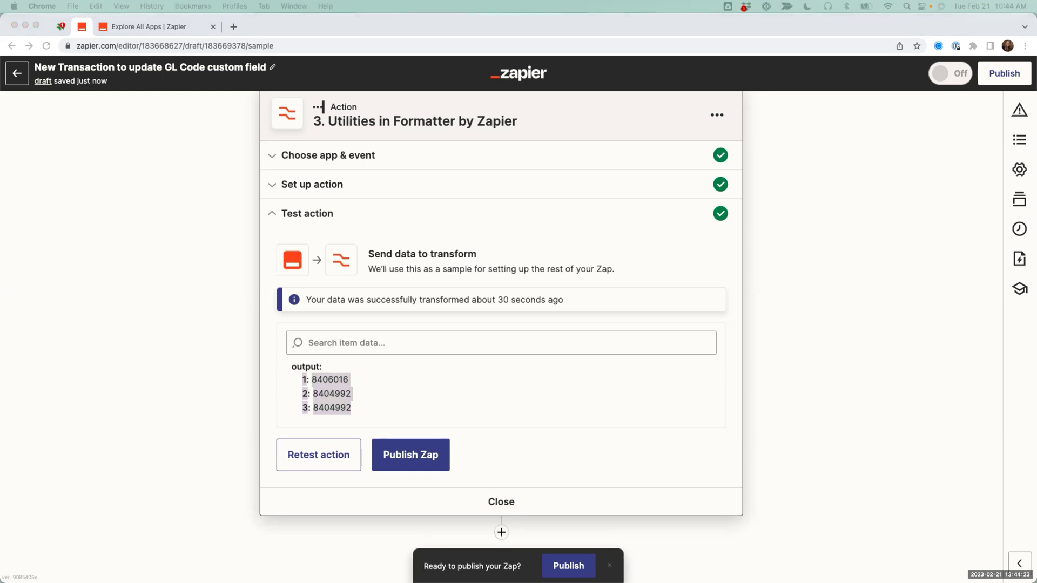
Step: Add a Code by Zapier action after the Formatter step with Run Python as its event and continue to its setup
click(501, 532)
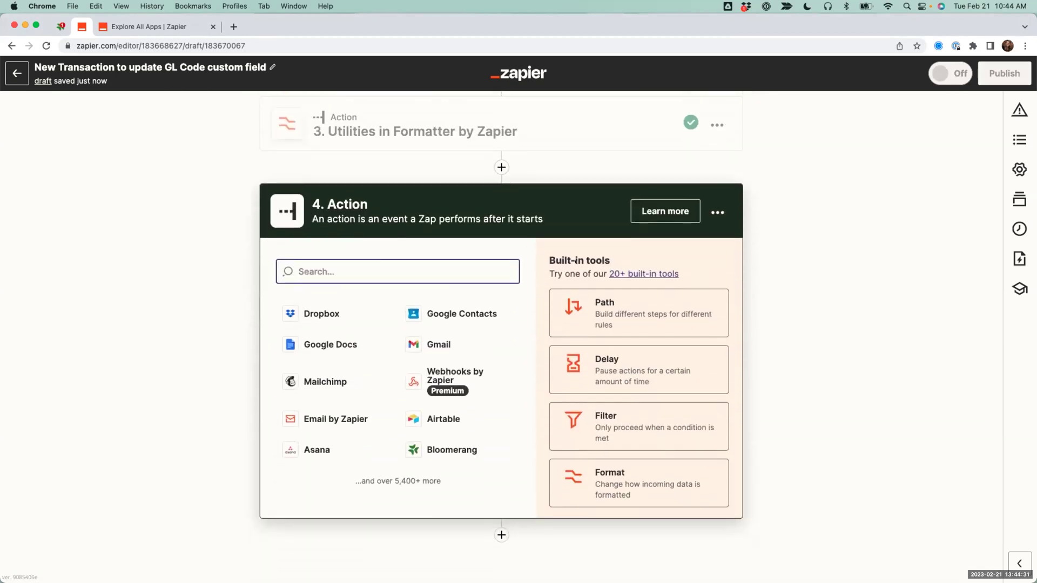
text(Code by)
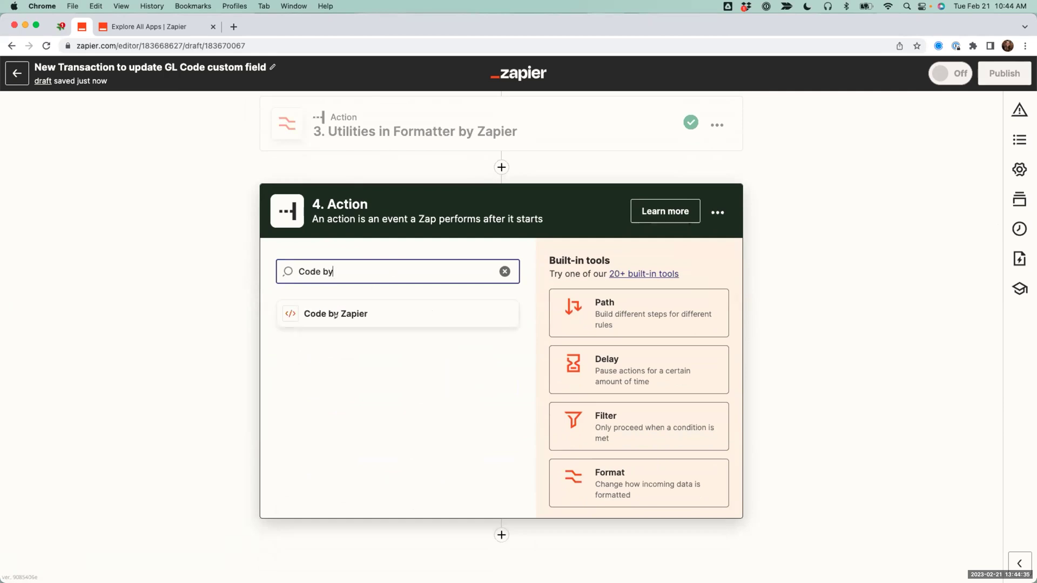
click(335, 315)
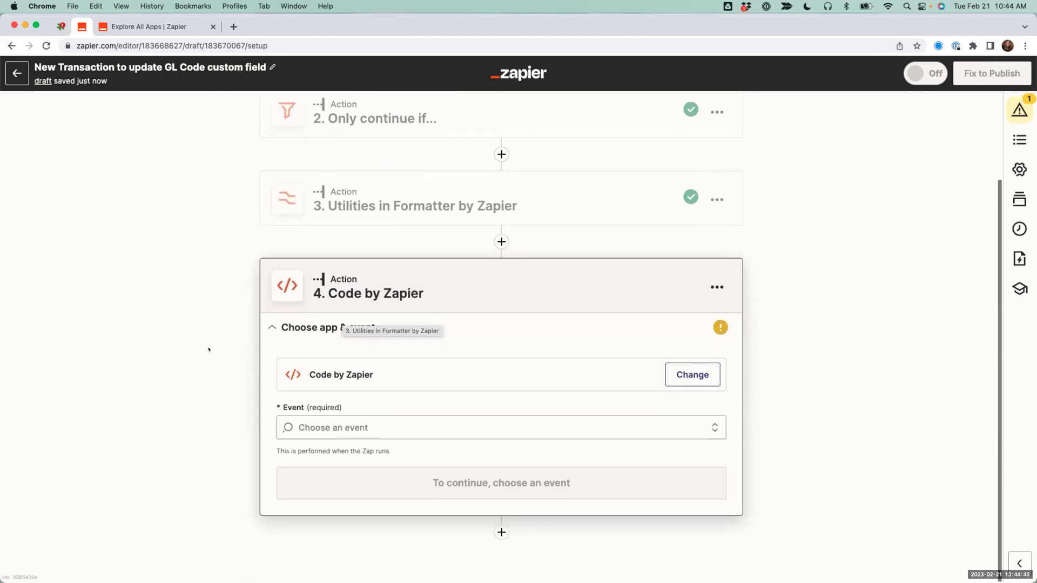
click(331, 427)
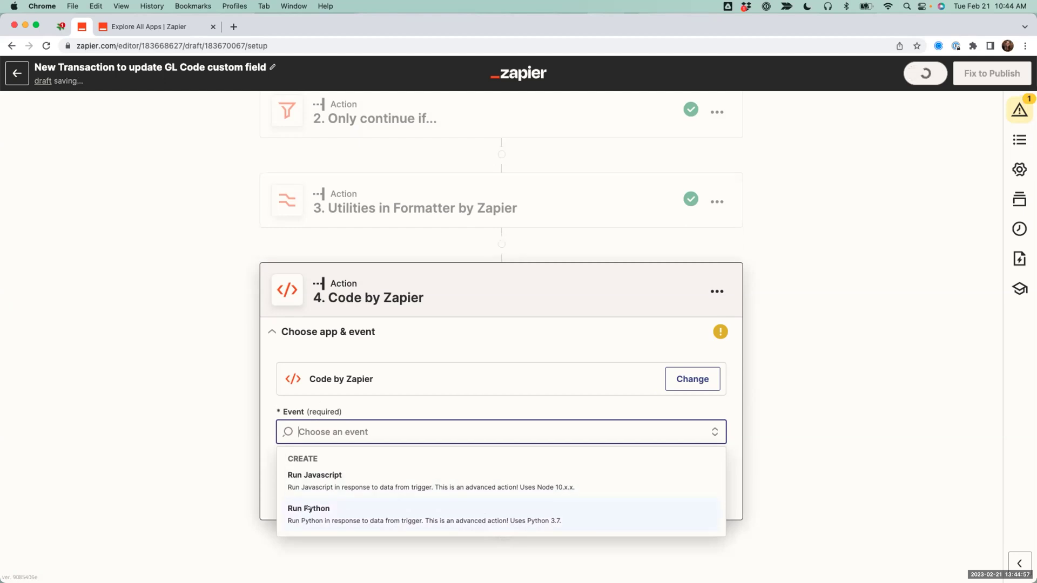
click(298, 505)
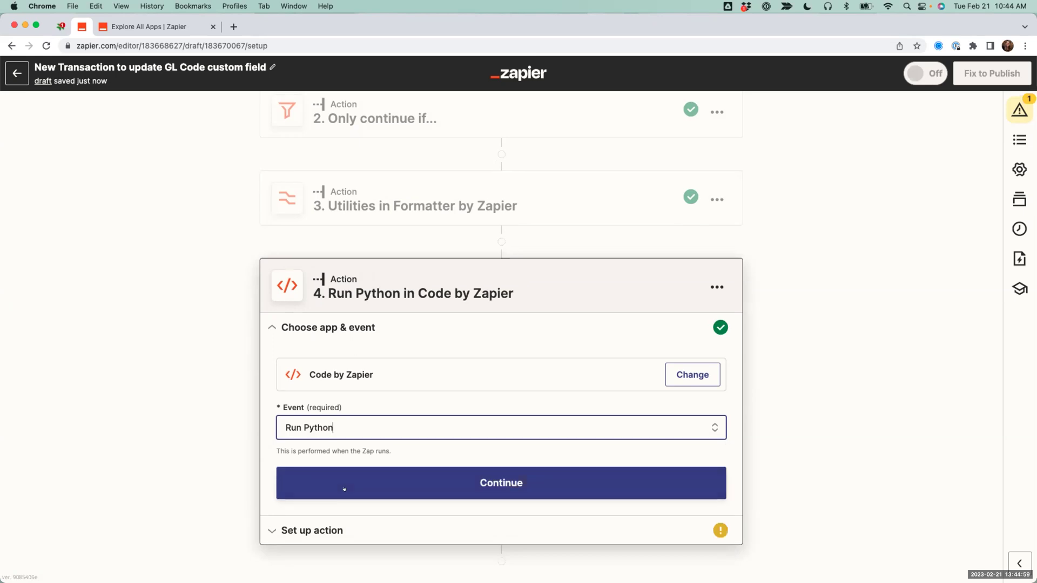
click(345, 488)
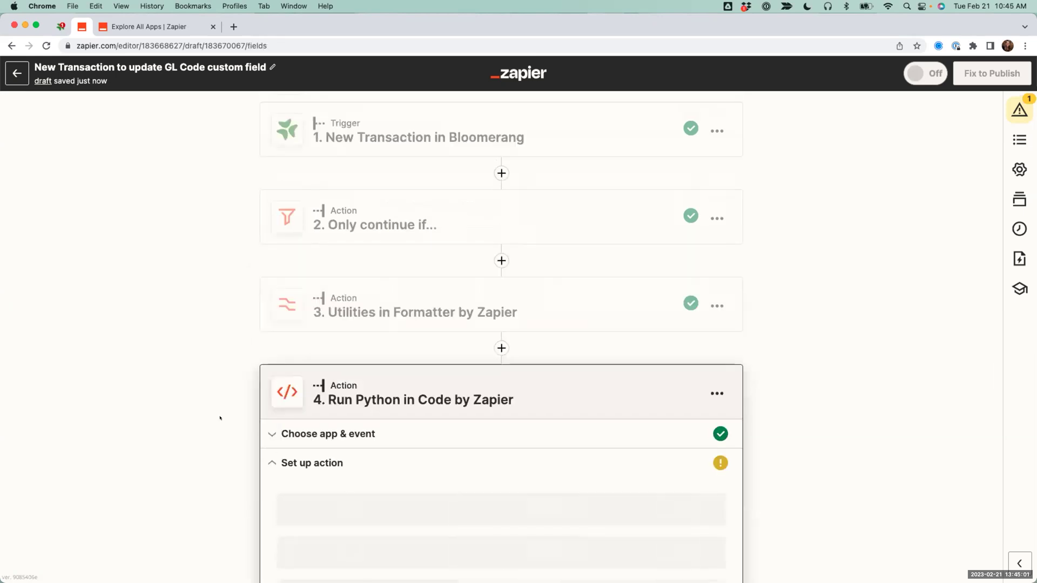
Step: Add two extra Input Data rows to the Run Python action and name the first key transaction
drag(315, 345, 252, 334)
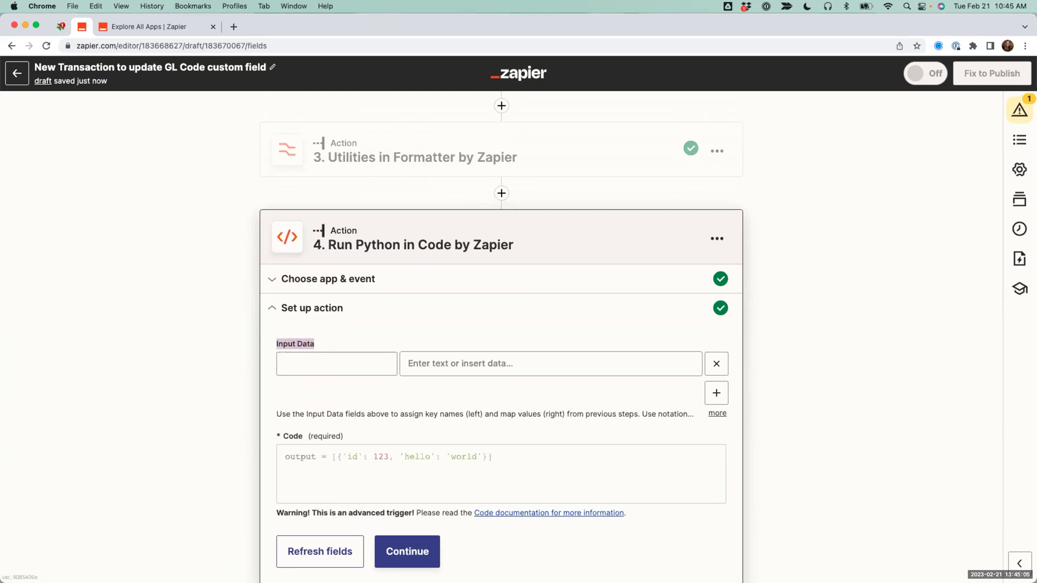
click(716, 393)
click(716, 422)
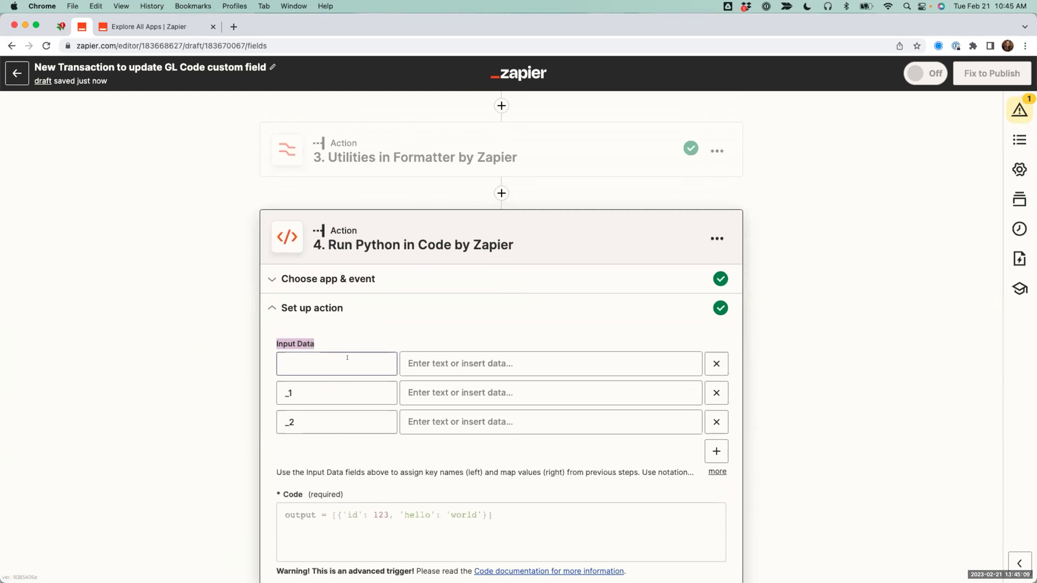
click(347, 358)
text(transaction)
Step: Name the second Input Data key designations and the third key values
click(312, 391)
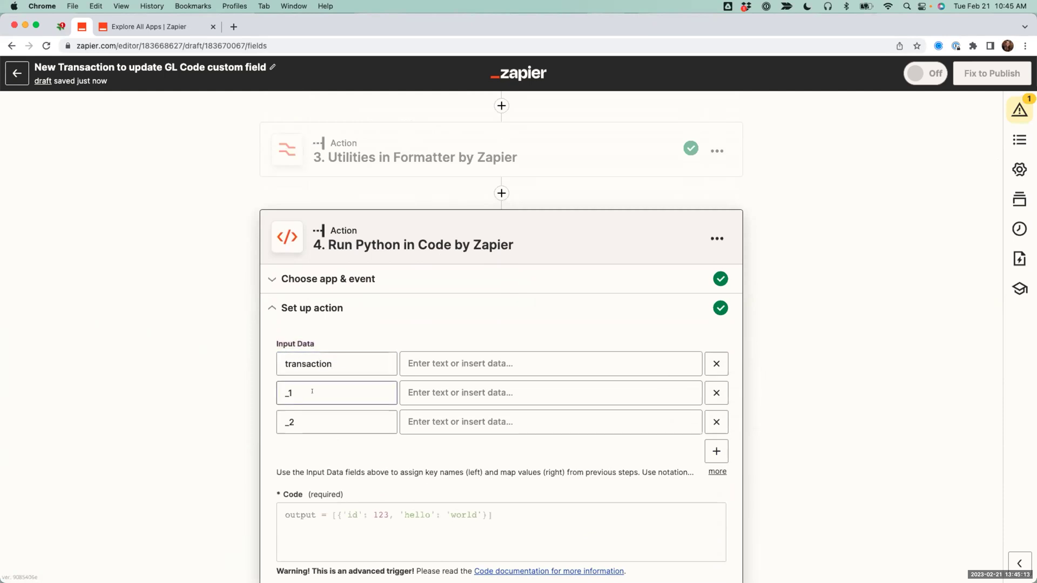
key(BackSpace)
key(BackSpace)
text(desi)
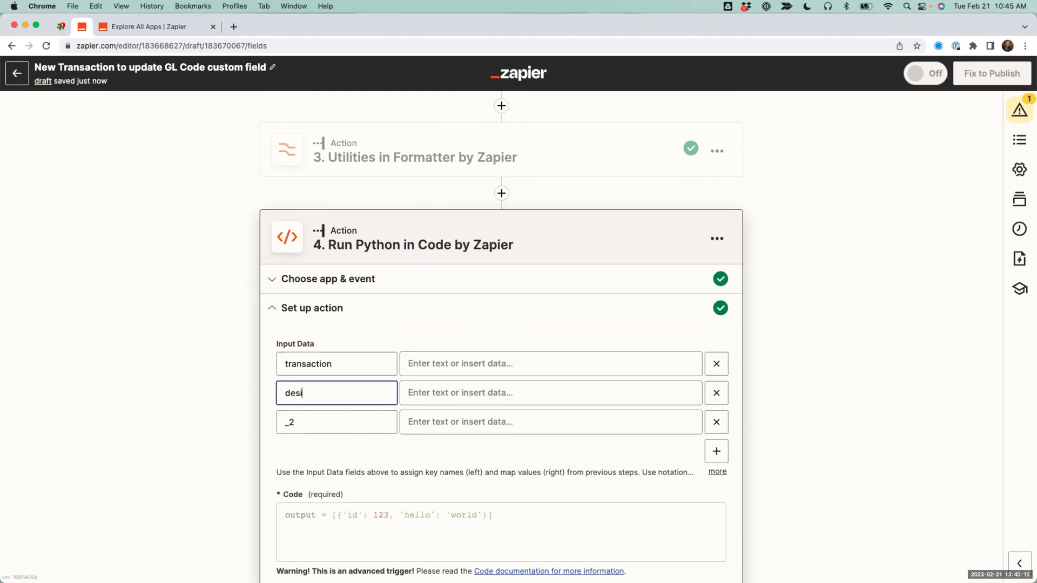
text(gnations)
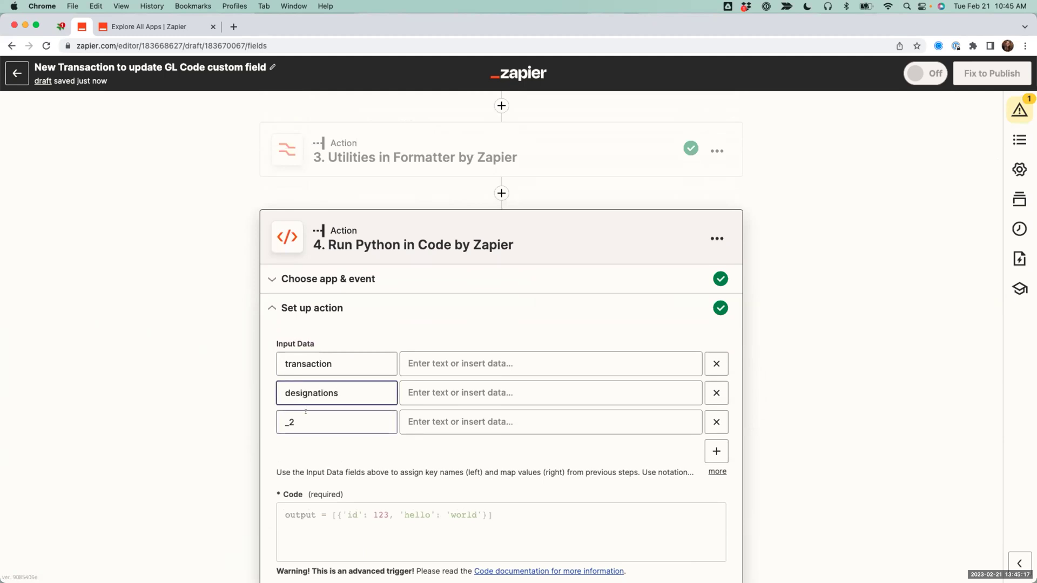
click(306, 412)
key(BackSpace)
key(BackSpace)
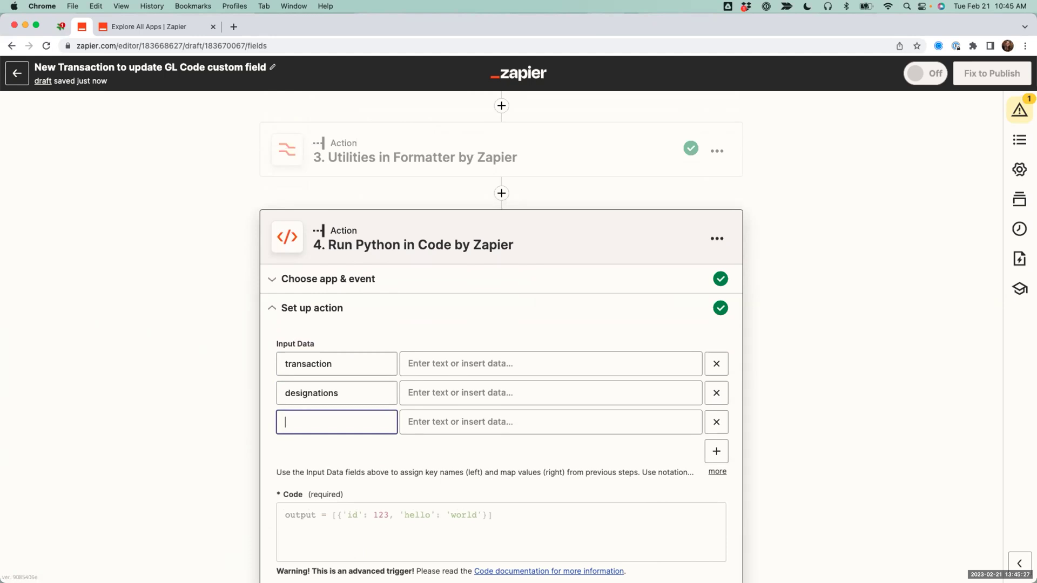
text(values)
Step: Map the transaction key to the ID field of the New Transaction trigger
click(419, 365)
click(419, 365)
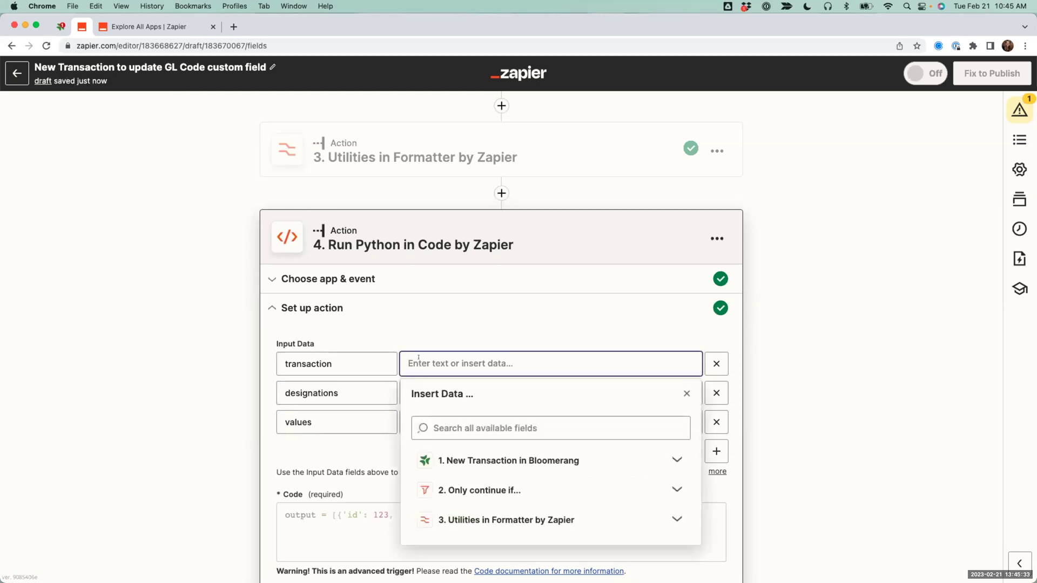
click(443, 421)
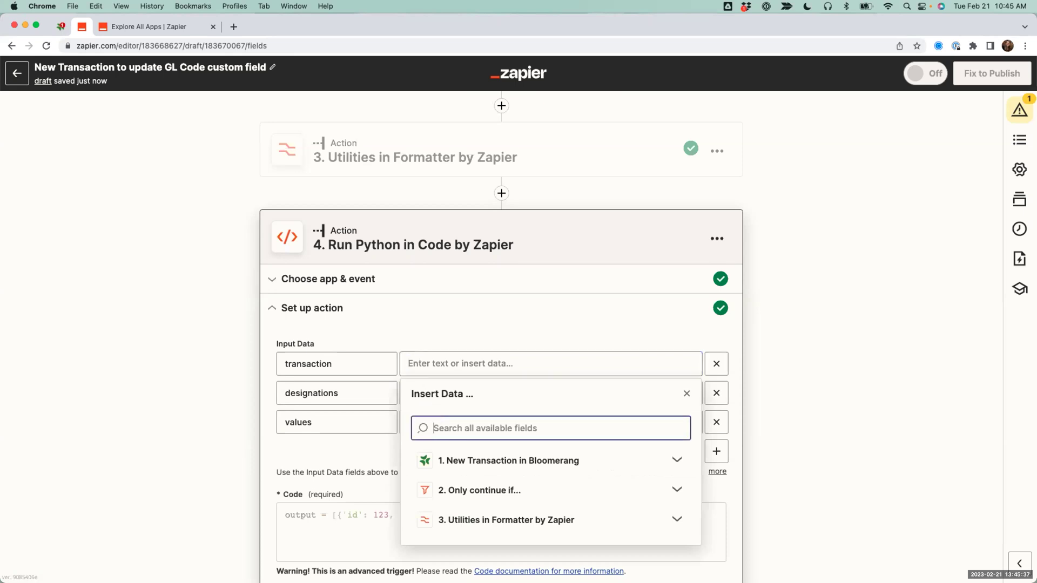
text(id)
scroll(457, 481, down, 3)
scroll(456, 481, down, 10)
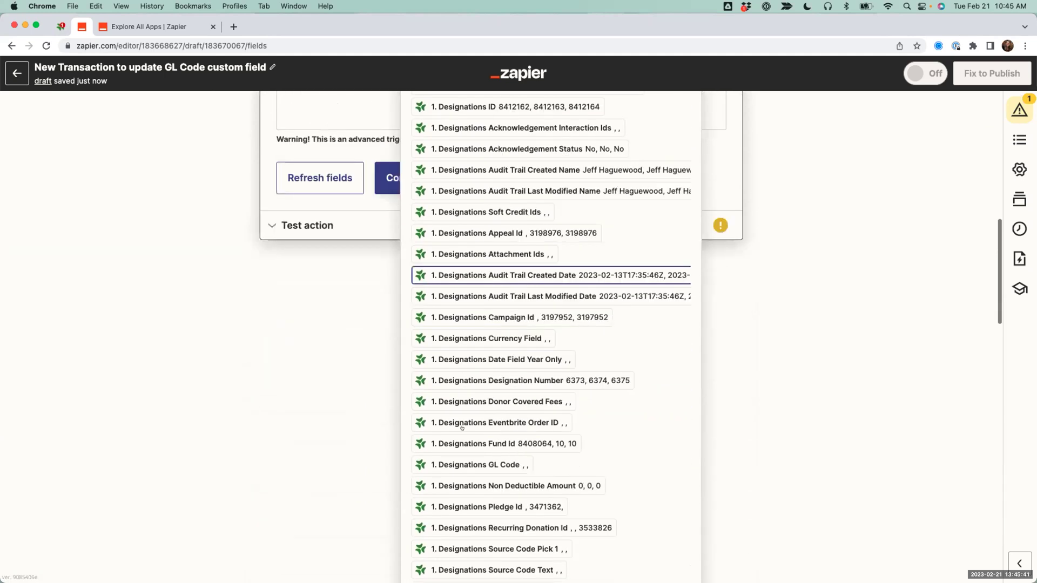
scroll(462, 428, down, 10)
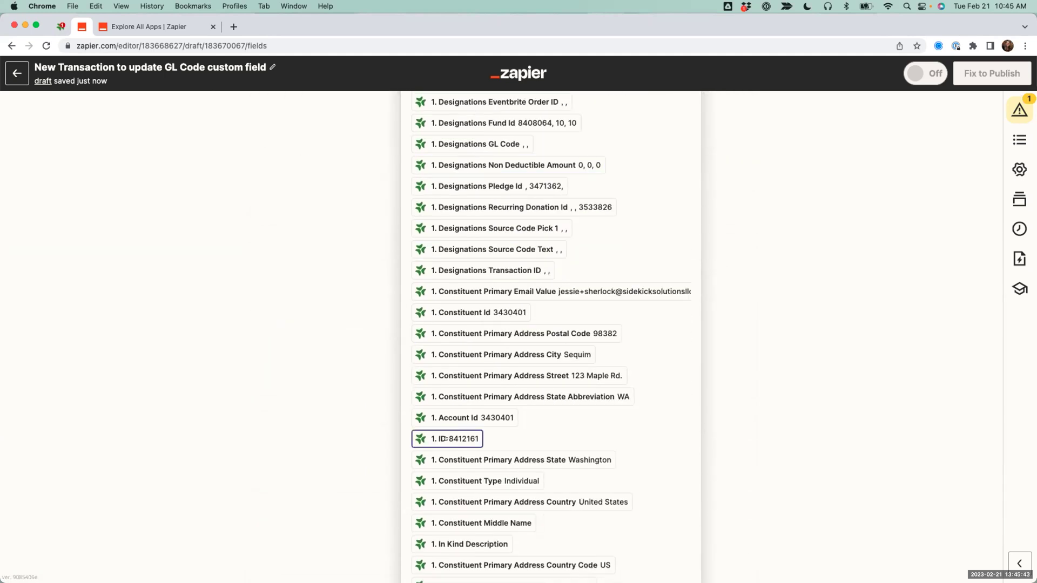
click(446, 439)
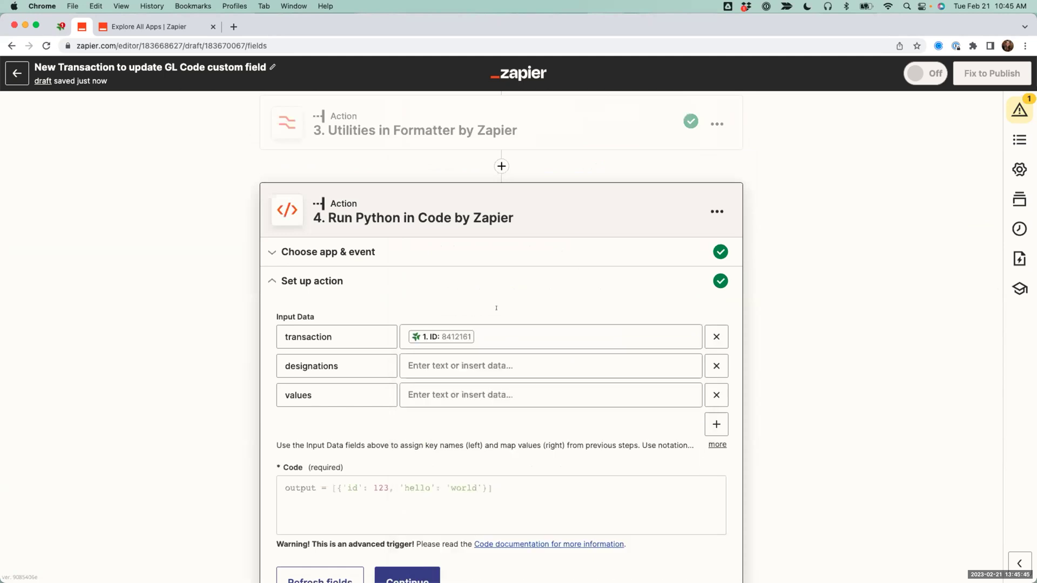
Step: Map the designations key to the Designations ID field of the New Transaction trigger
click(443, 359)
text(designat)
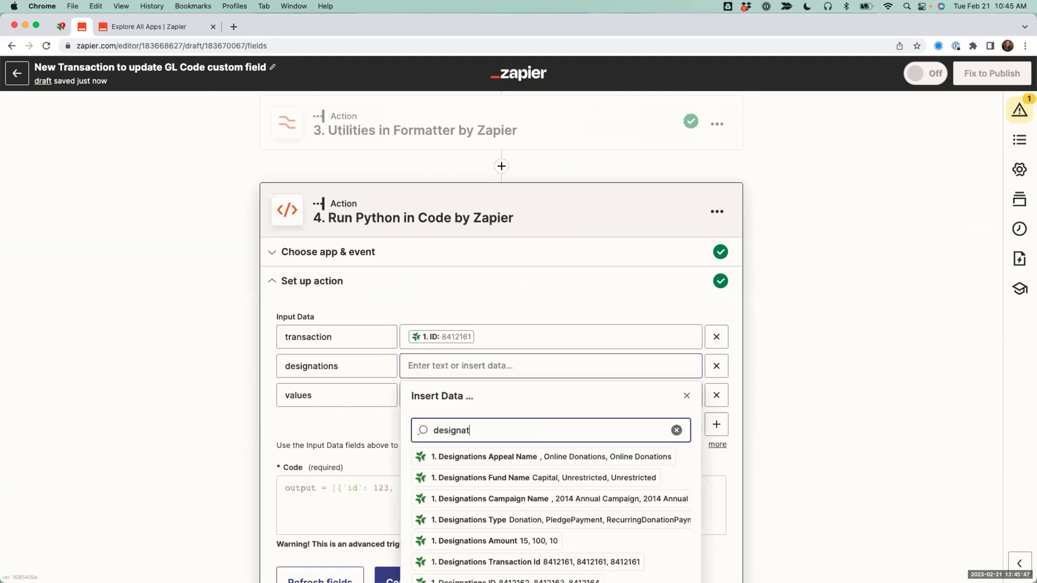
text(ions ID)
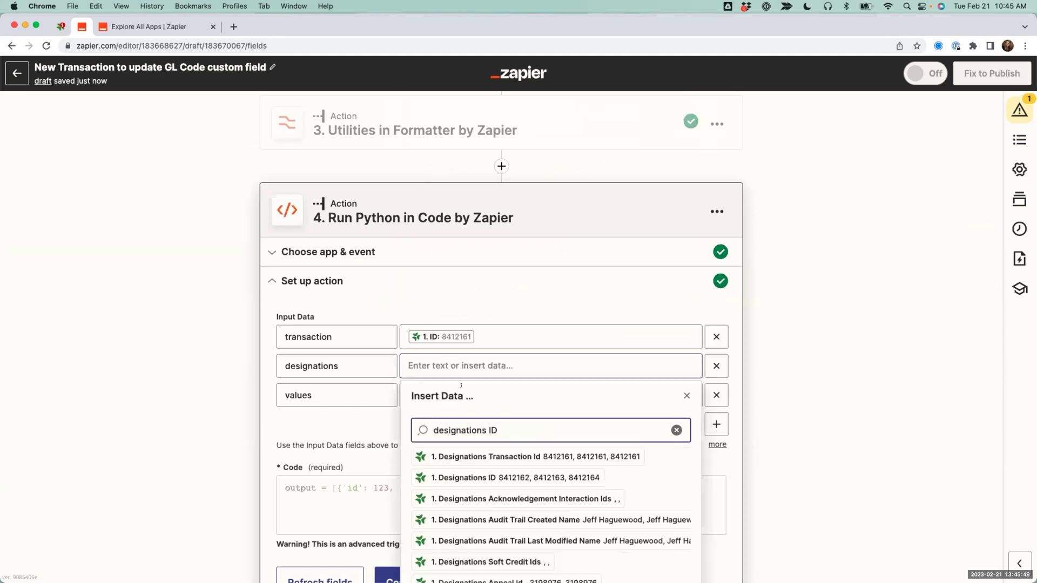
click(481, 478)
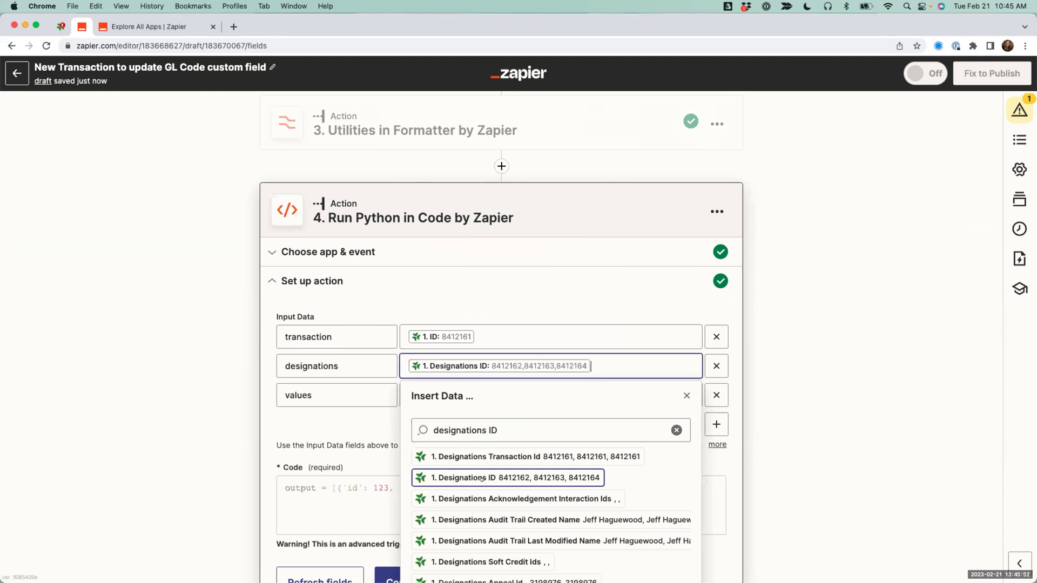
click(184, 410)
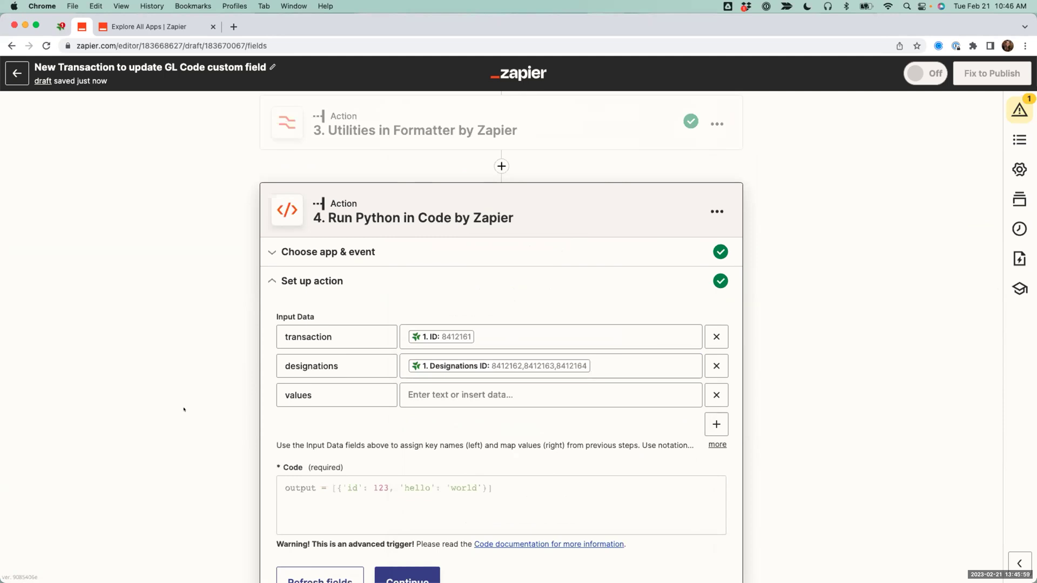
Step: Map the values key to the Output of the Formatter lookup step
click(446, 386)
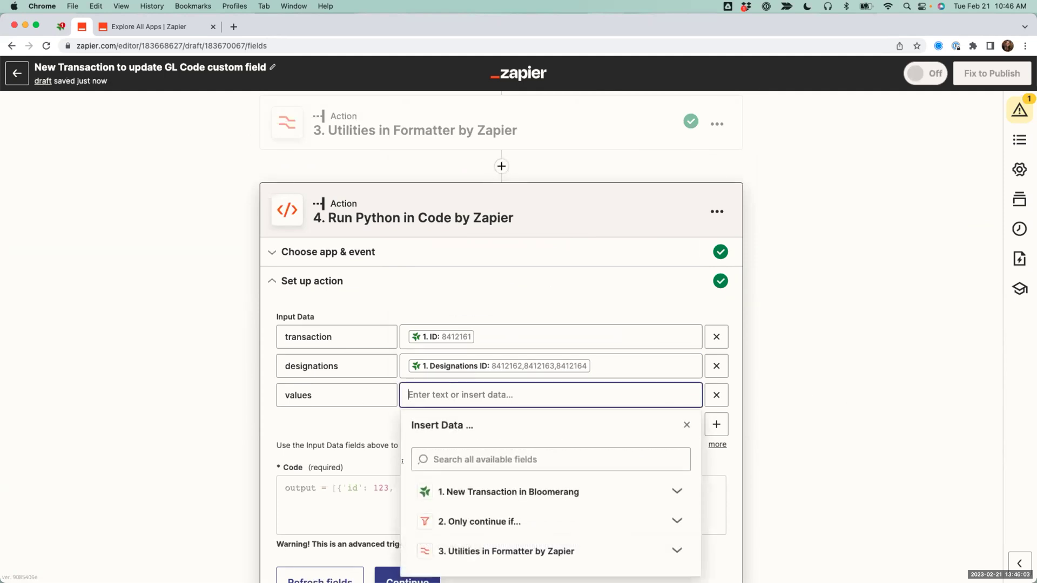
click(473, 551)
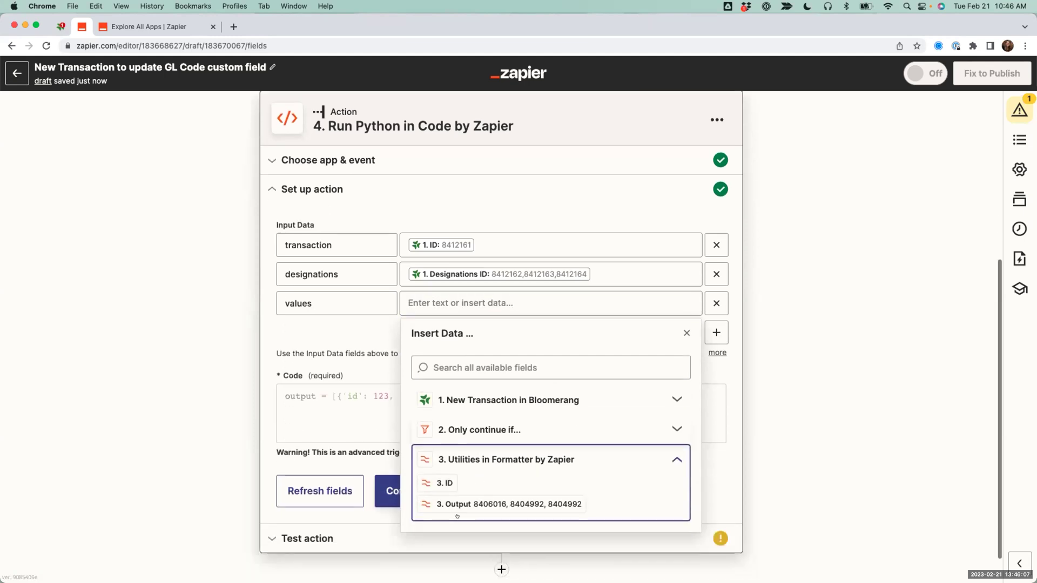
click(491, 504)
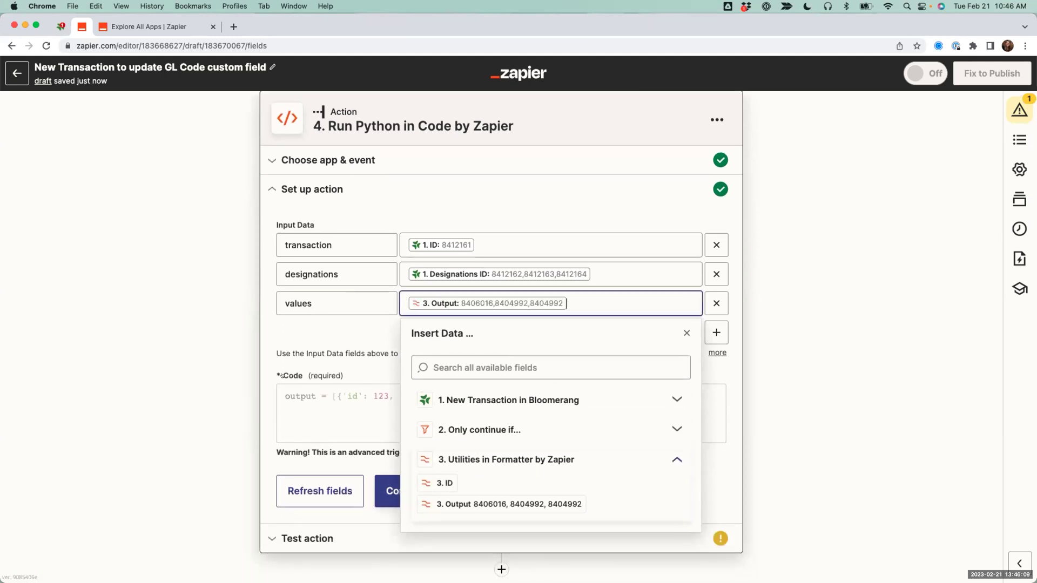
click(184, 327)
scroll(184, 326, up, 3)
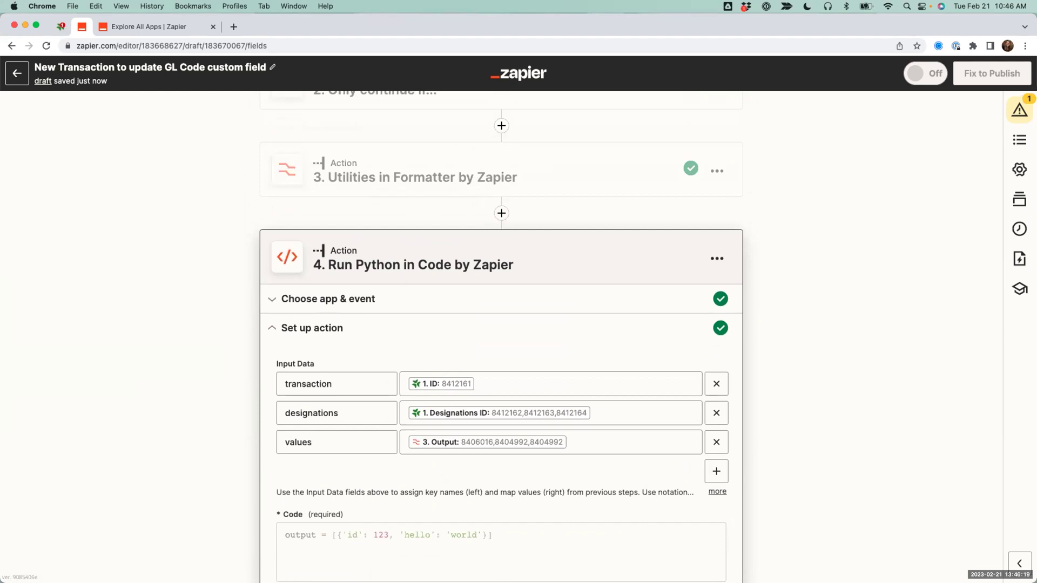
Step: Replace the sample code with the prepared Python script that updates the transaction's designations through the Bloomerang v2 API
scroll(174, 421, down, 3)
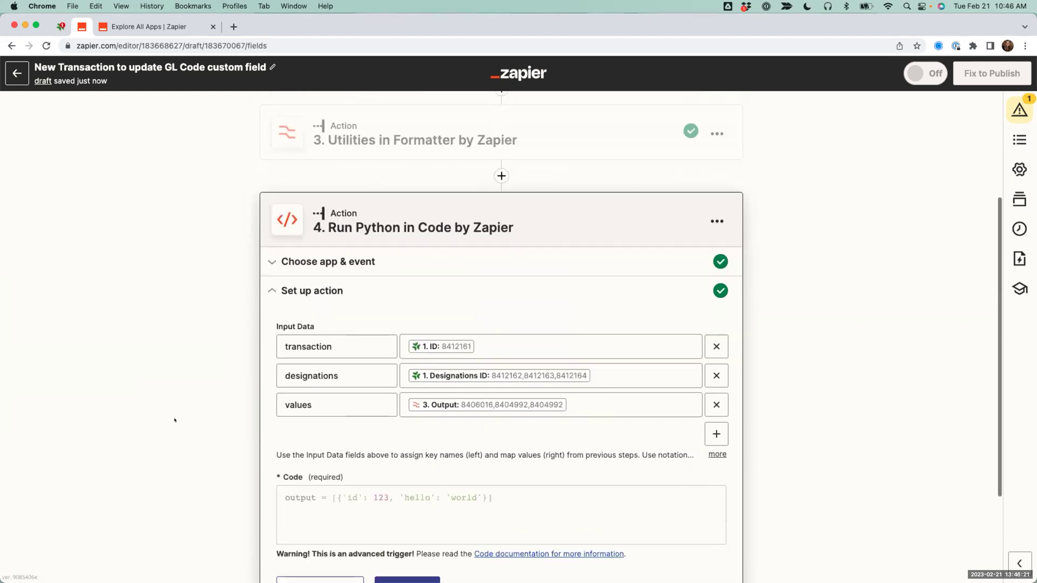
click(324, 452)
key(super+a)
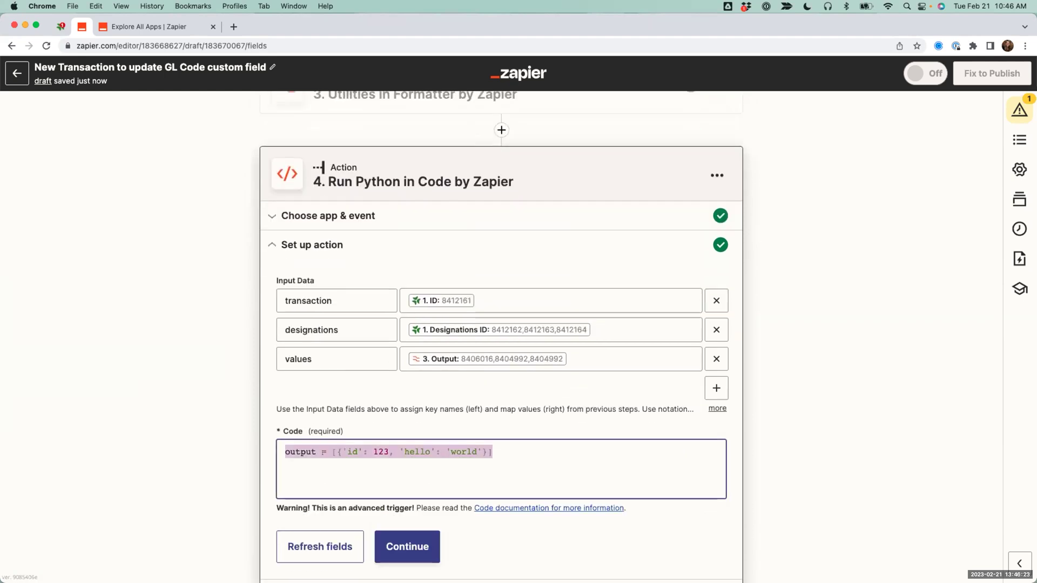
key(BackSpace)
key(super+Tab)
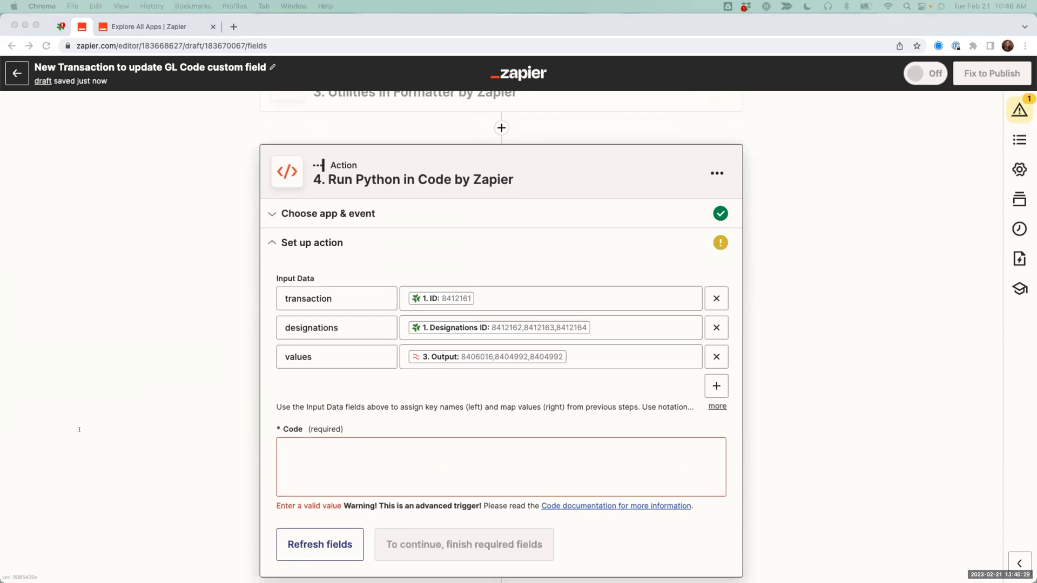
click(374, 455)
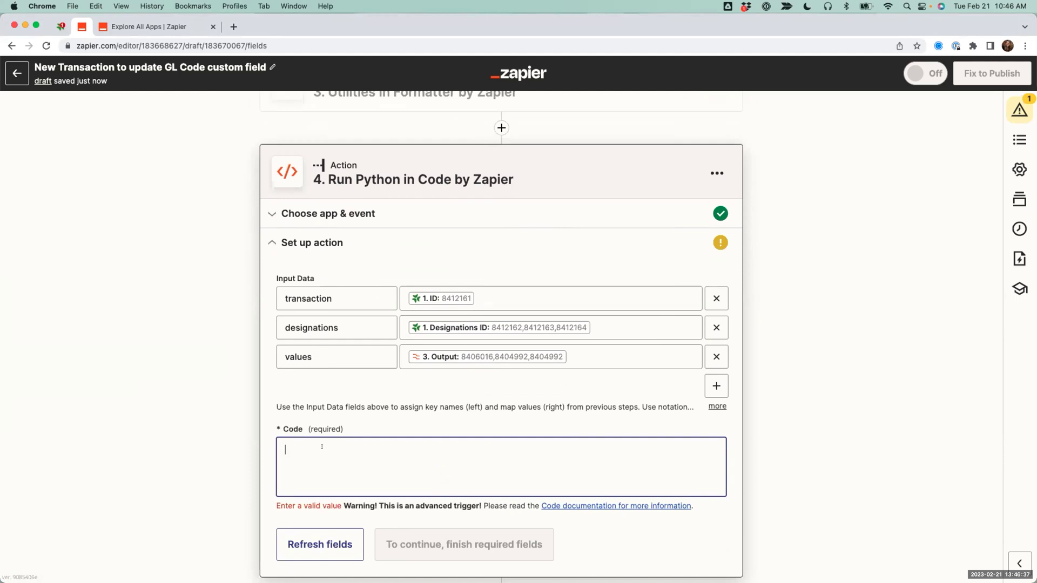
key(super+v)
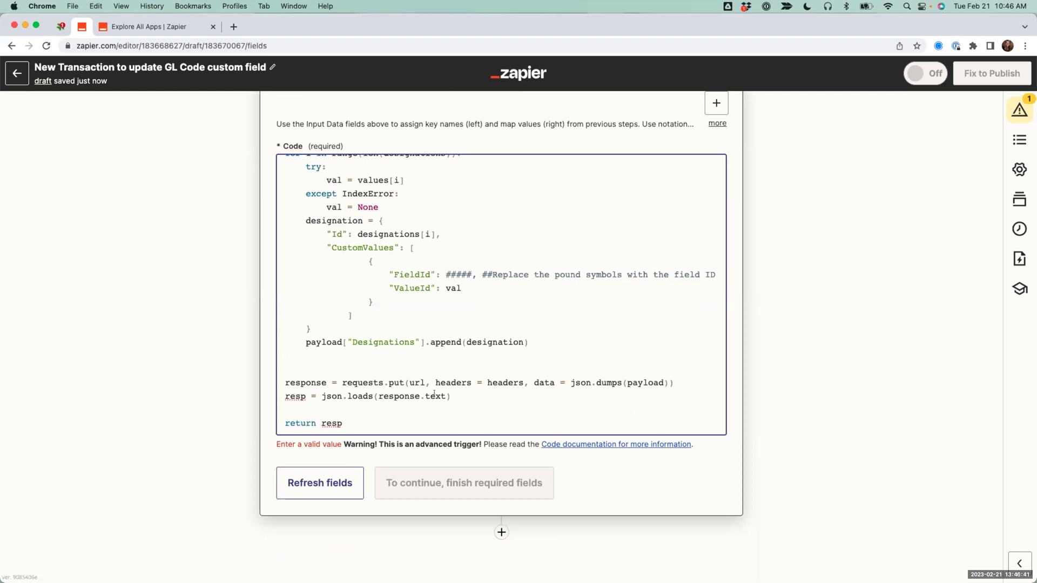
Step: Review the pasted Python script, highlighting the API key placeholder and the comment about replacing the FieldId pound symbols
scroll(435, 394, up, 3)
scroll(435, 392, up, 10)
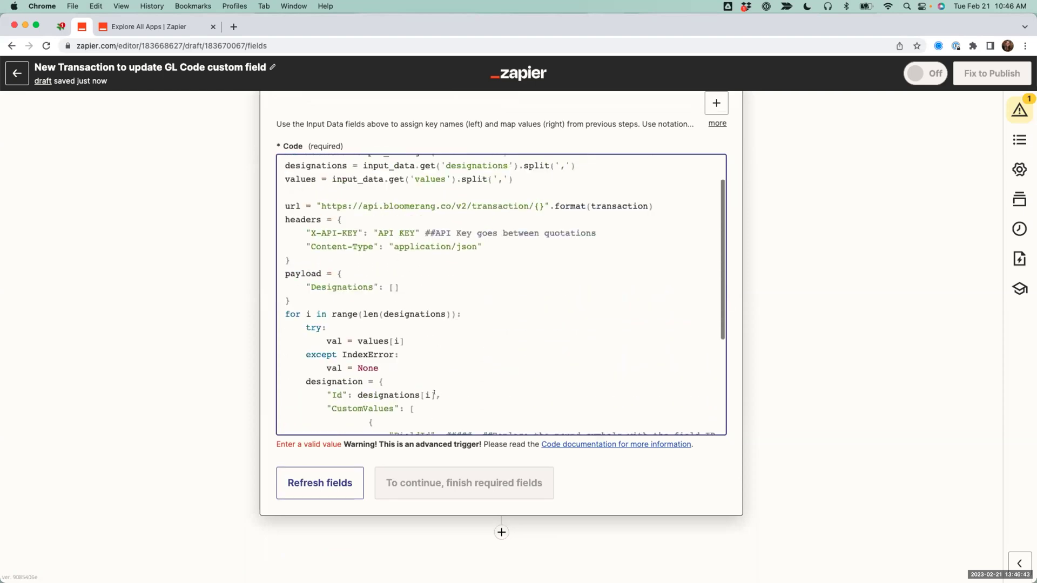
scroll(376, 238, up, 2)
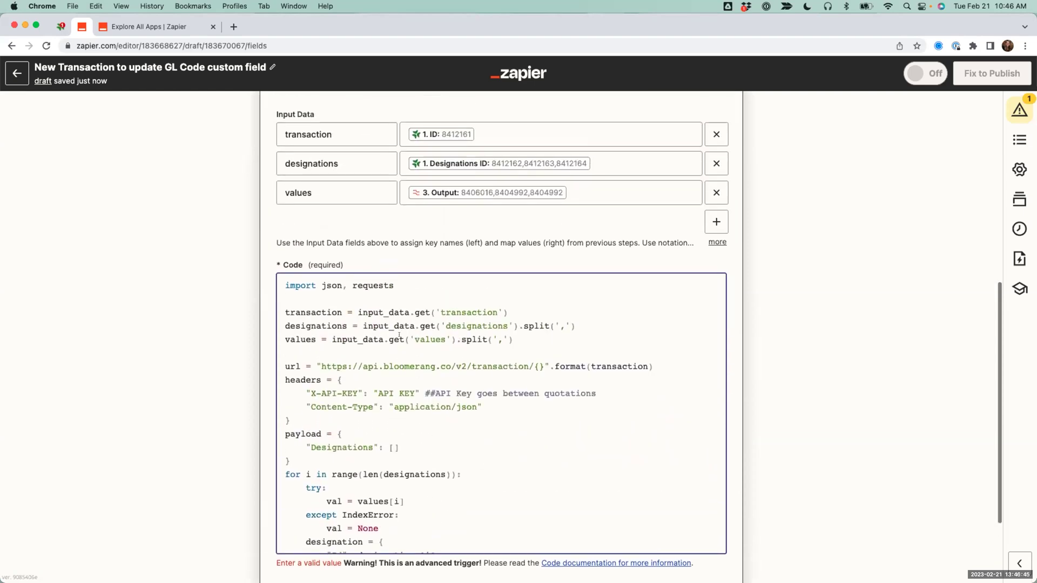
scroll(383, 350, down, 3)
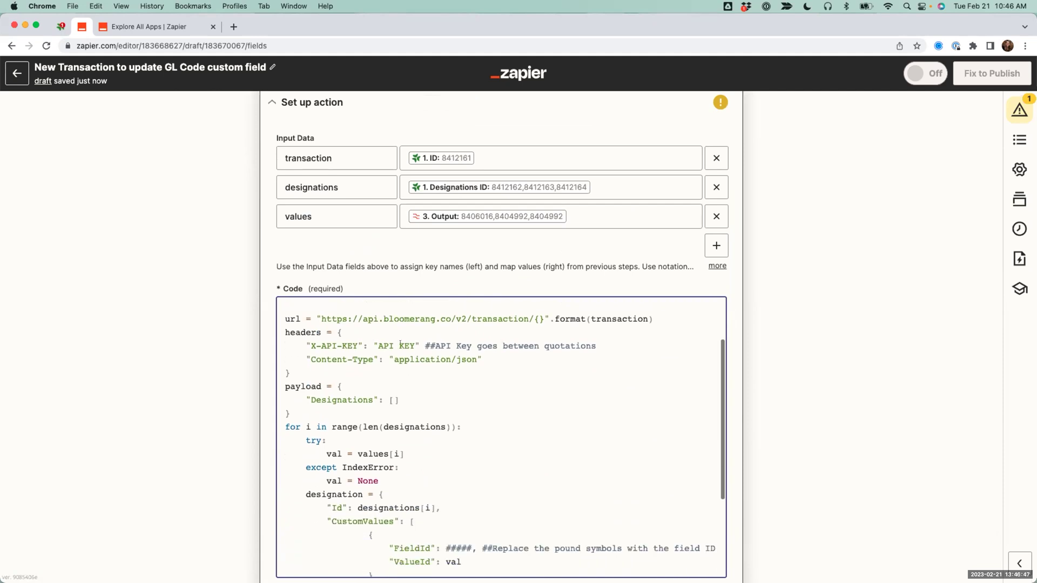
mouse_move(425, 346)
mouse_down()
mouse_move(599, 349)
mouse_move(419, 343)
mouse_up()
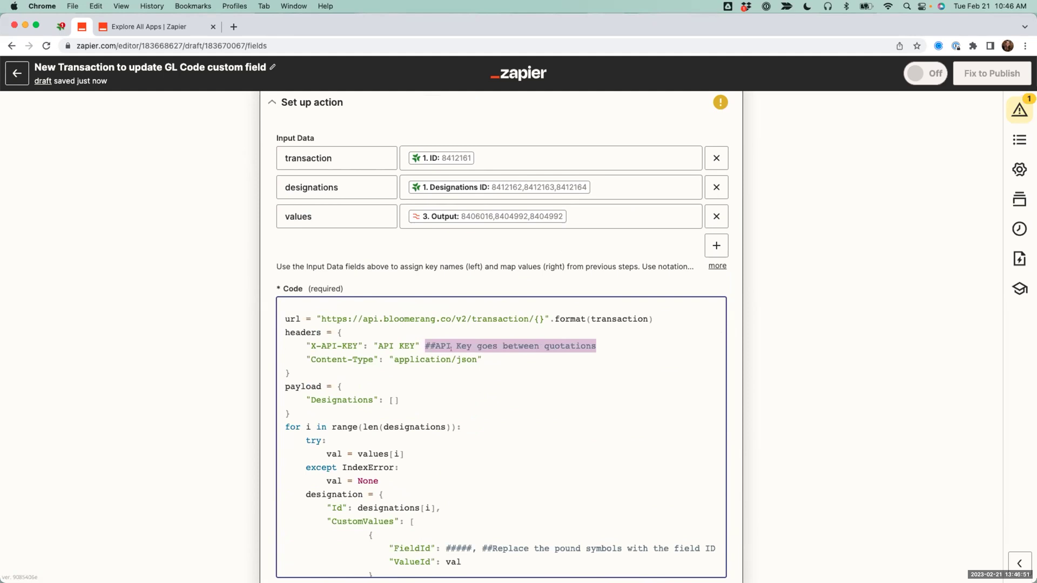
drag(415, 345, 379, 346)
scroll(495, 385, down, 3)
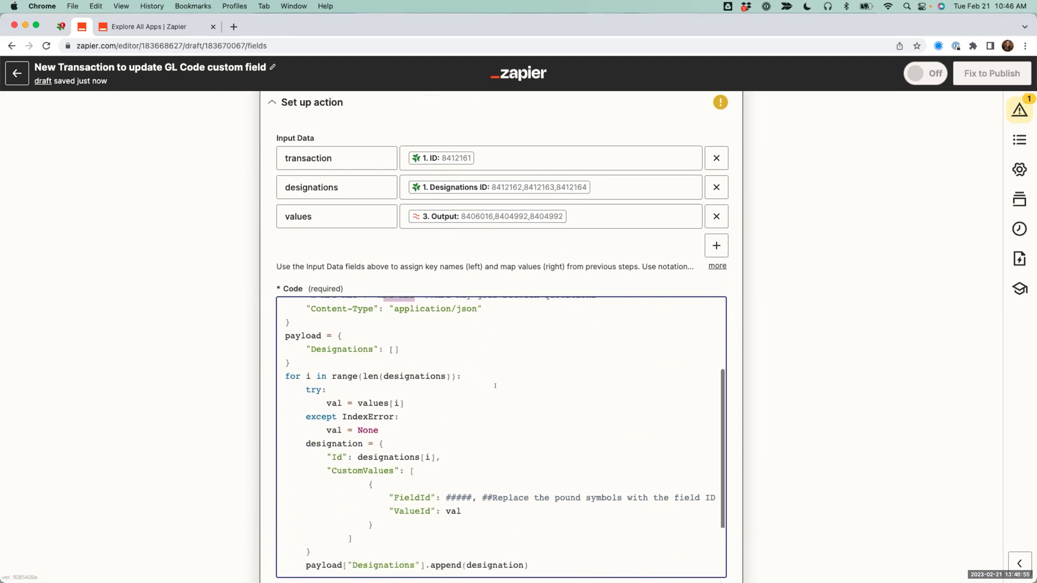
drag(485, 469, 612, 469)
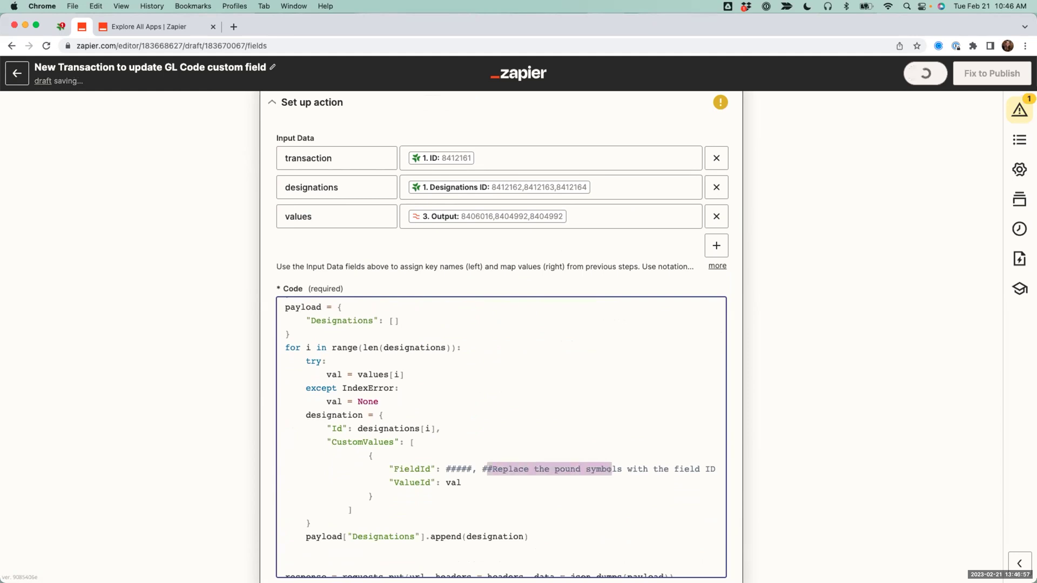
drag(715, 468, 479, 462)
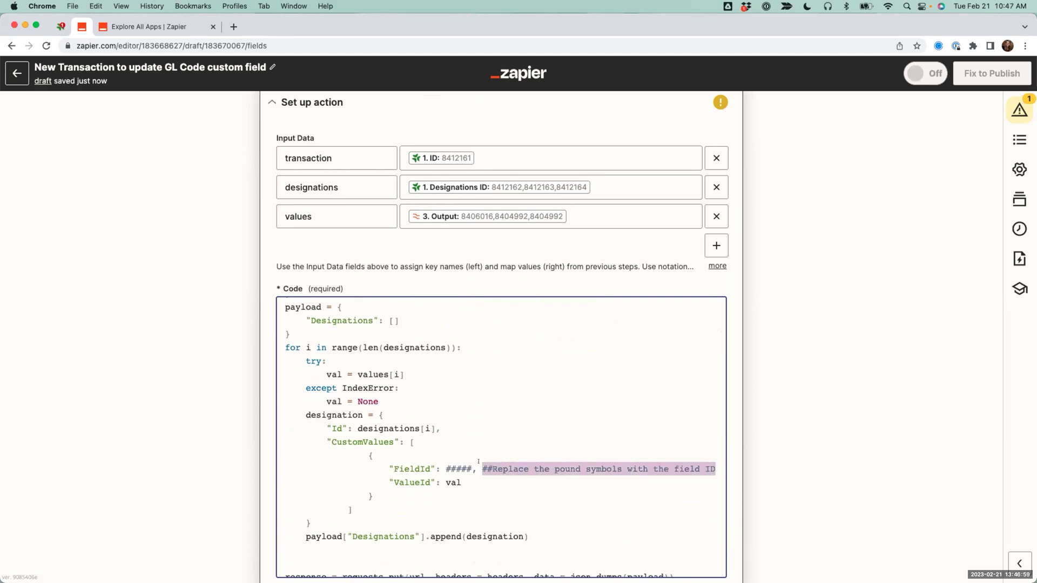
key(ctrl+Right)
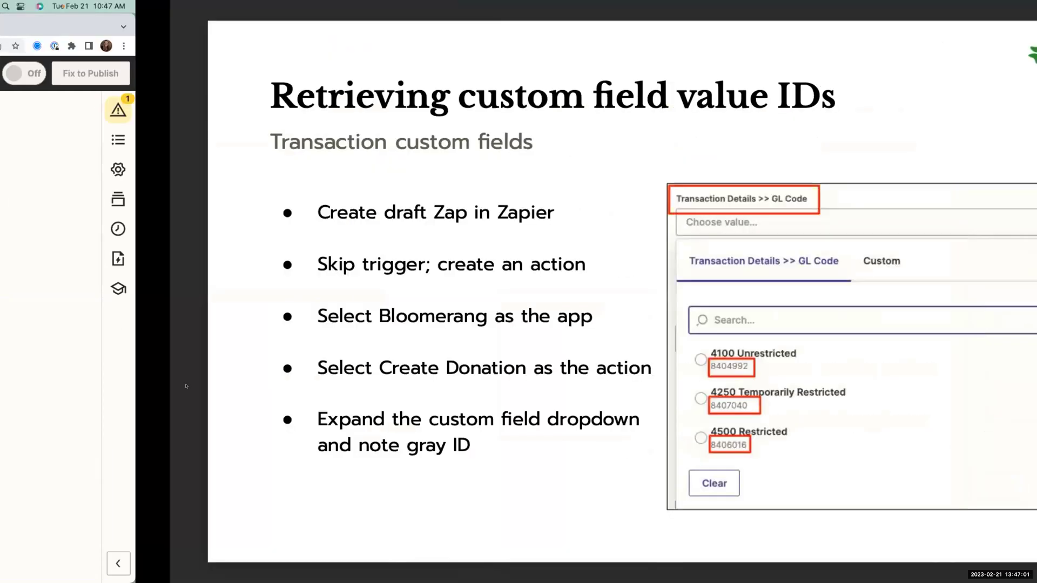
key(Right)
key(Right)
key(Right)
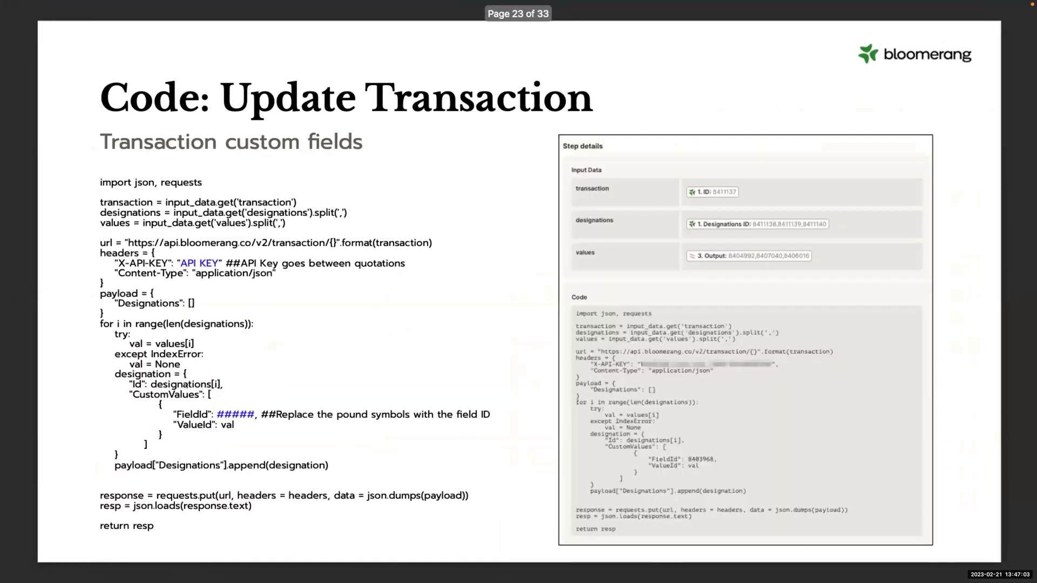
drag(219, 264, 178, 263)
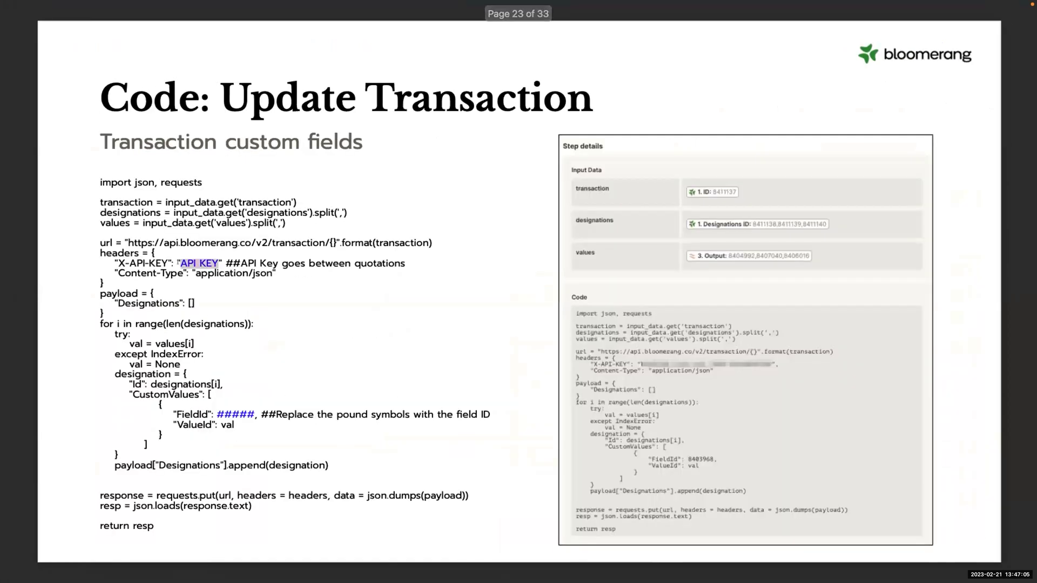
drag(255, 415, 217, 411)
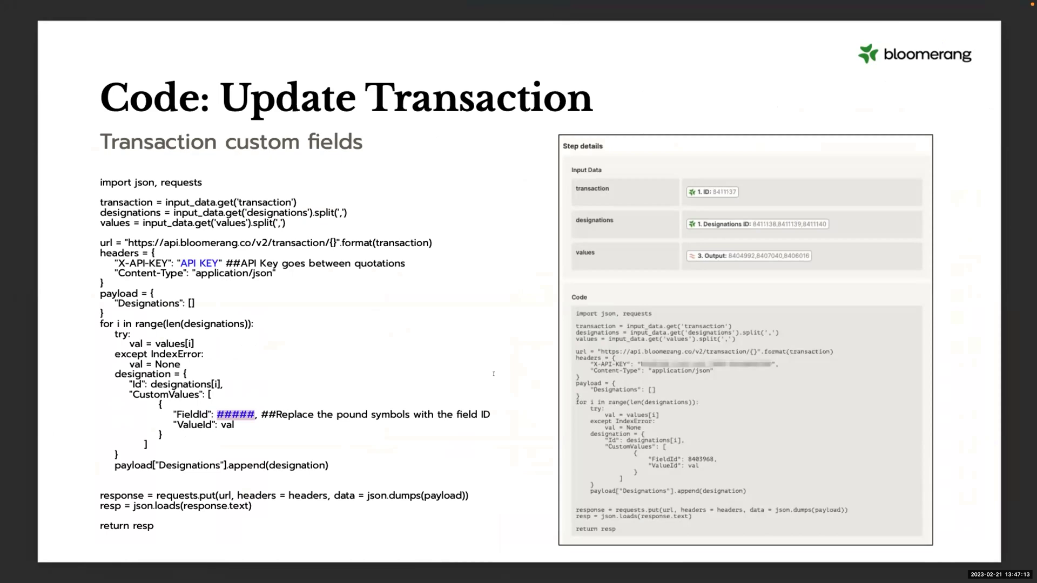
Step: Replace the pound symbols after FieldId in the Python script with the custom field ID 8403968
key(ctrl+Left)
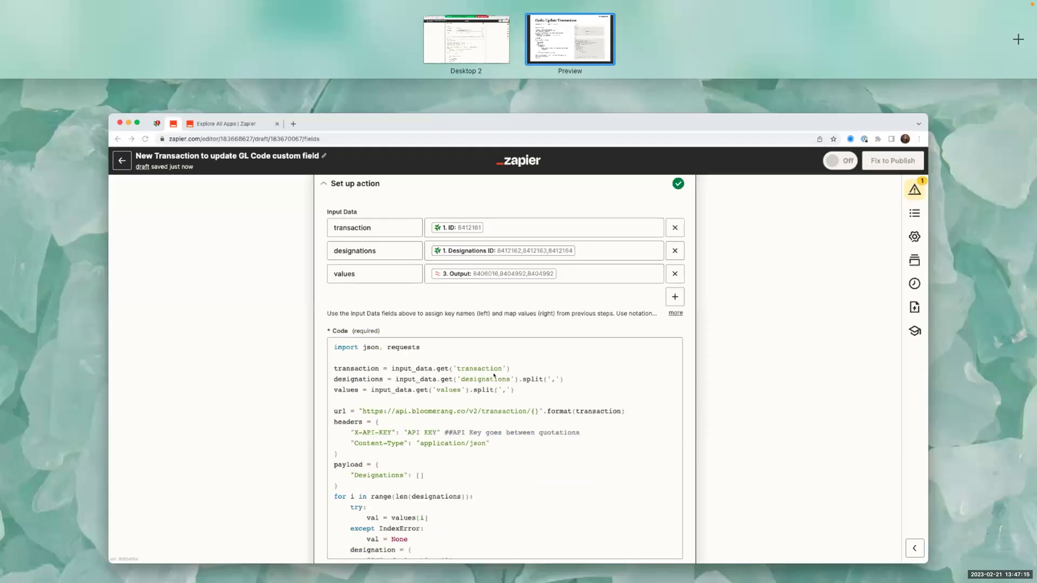
scroll(435, 437, down, 5)
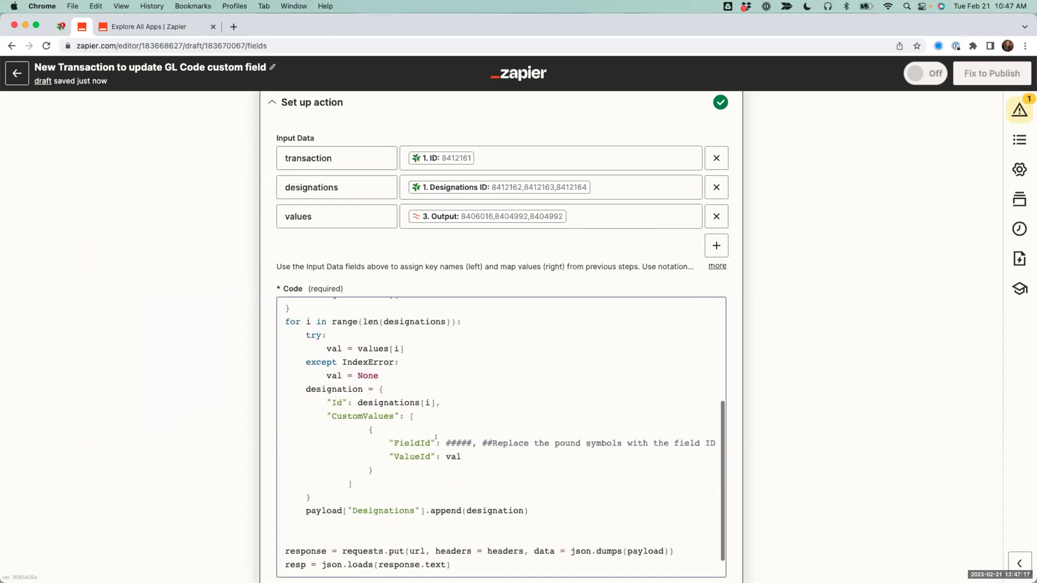
double_click(468, 440)
drag(483, 439, 714, 439)
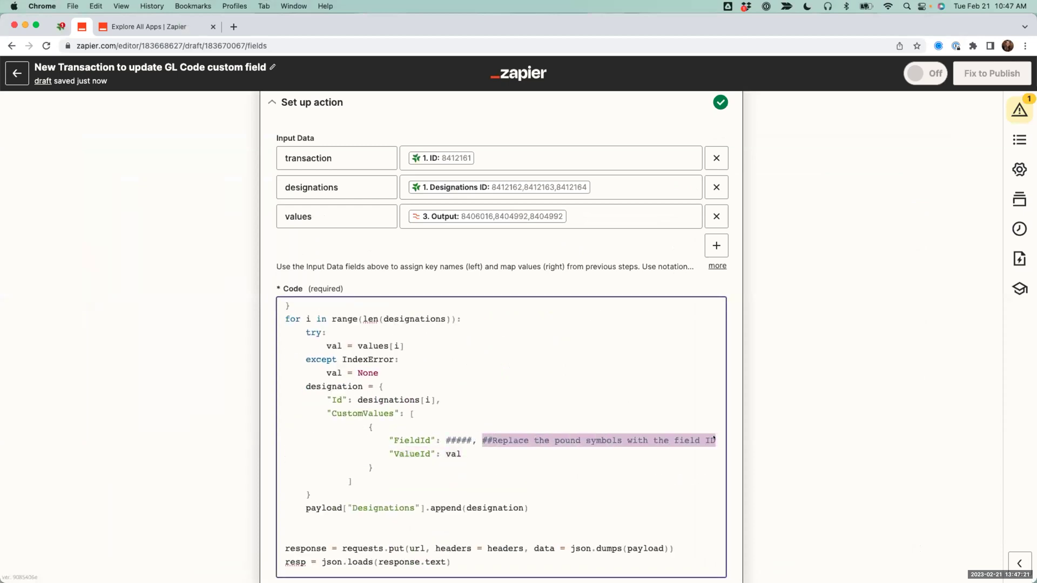
drag(473, 440, 444, 437)
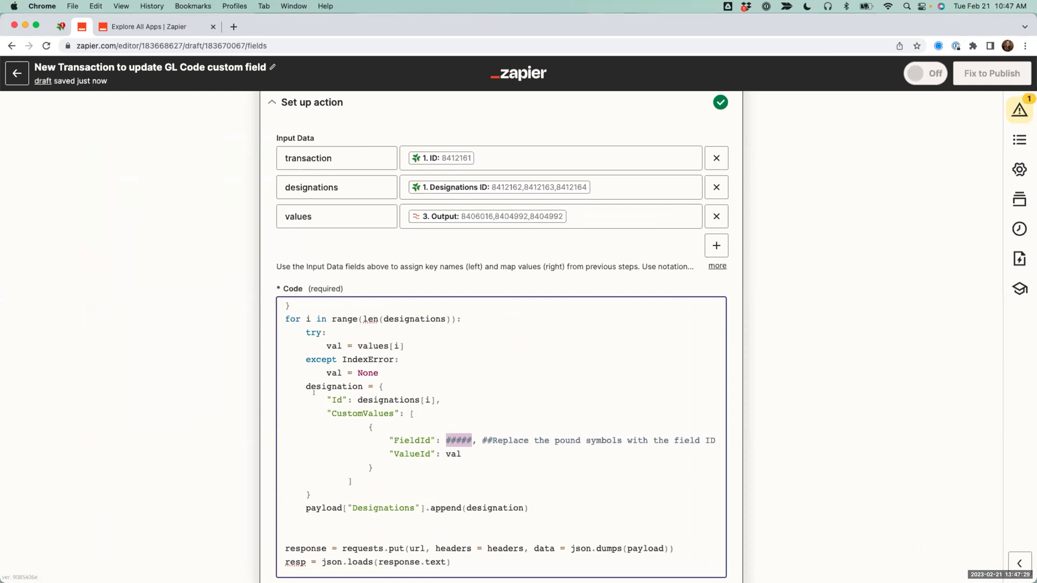
click(453, 439)
drag(445, 438, 469, 438)
text(840)
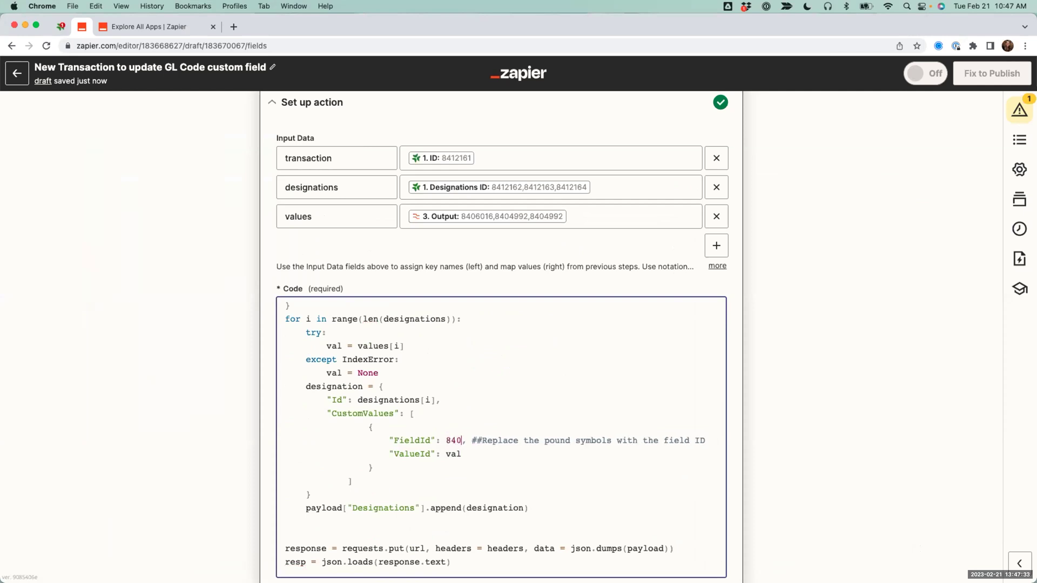
text(3968)
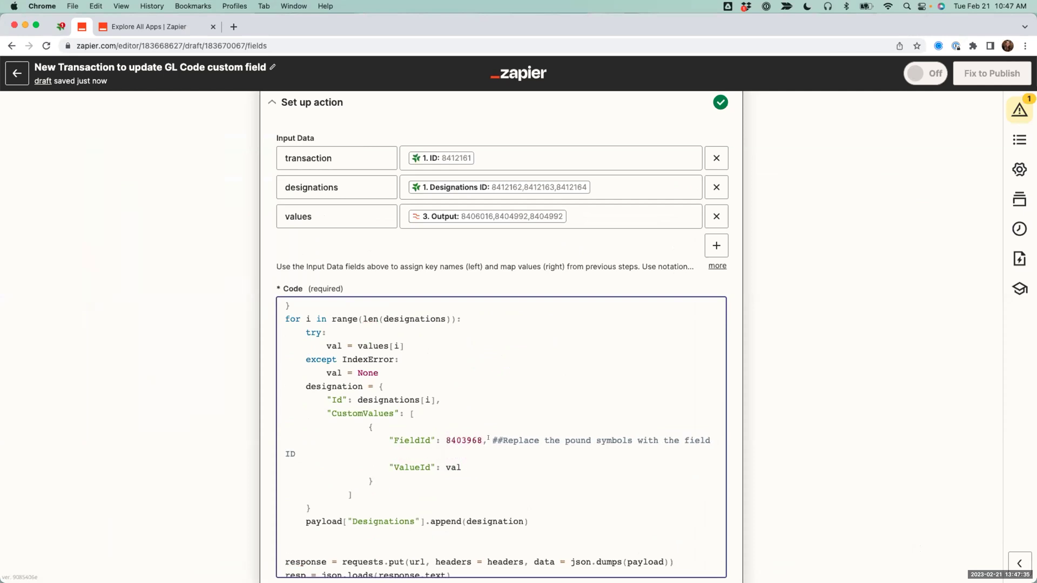
drag(482, 438, 445, 439)
Step: Replace the API KEY placeholder in the script's X-API-KEY header with the Bloomerang API key, keeping the quotation marks
scroll(382, 413, up, 5)
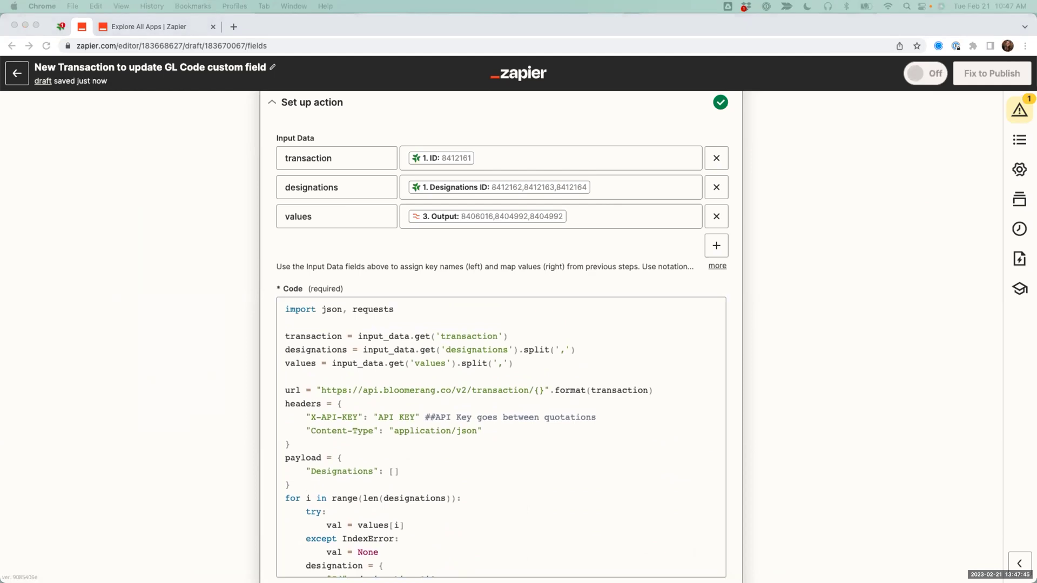
click(497, 364)
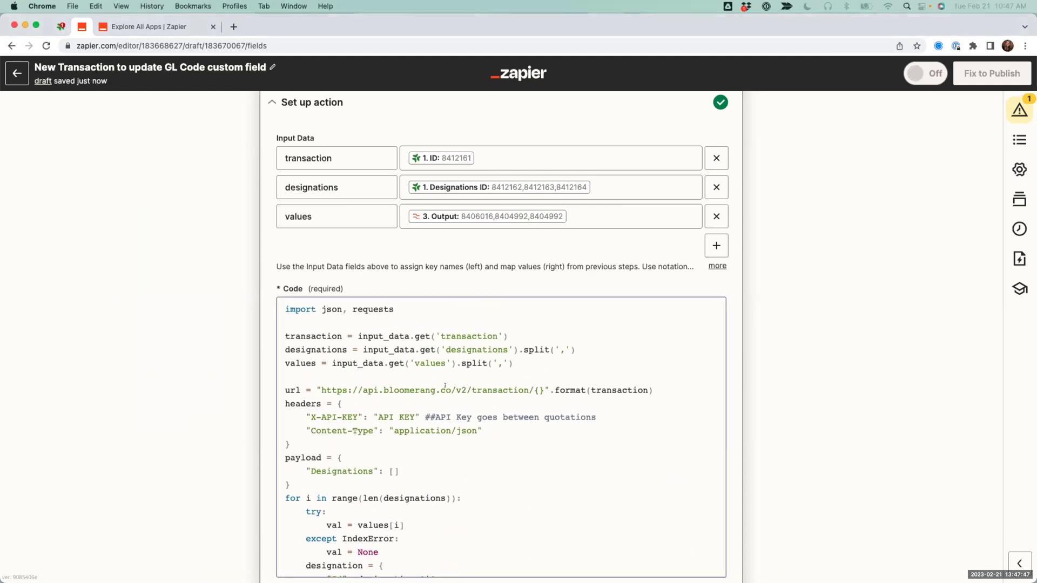
drag(376, 413, 376, 413)
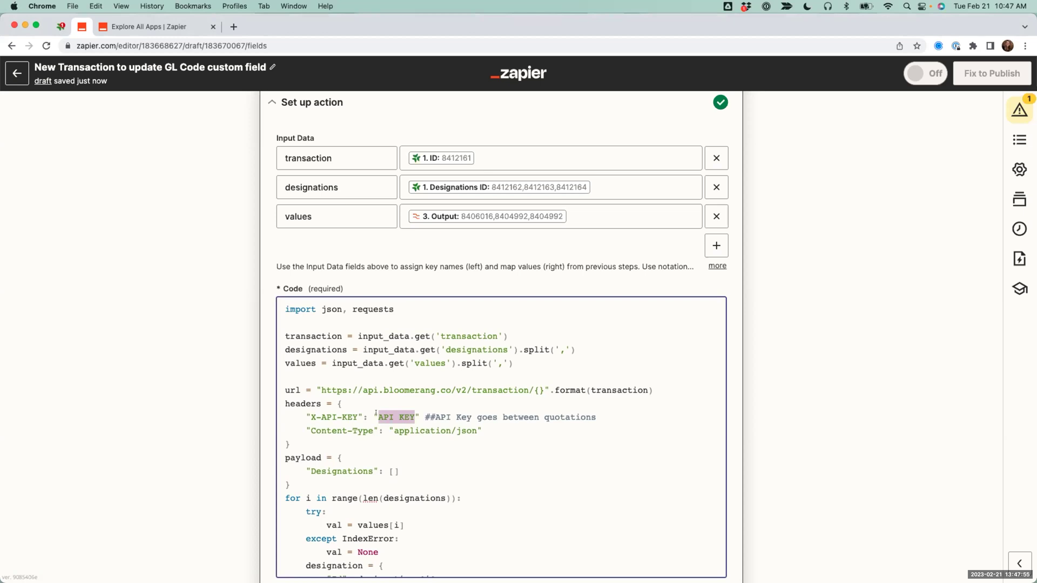
key(super+v)
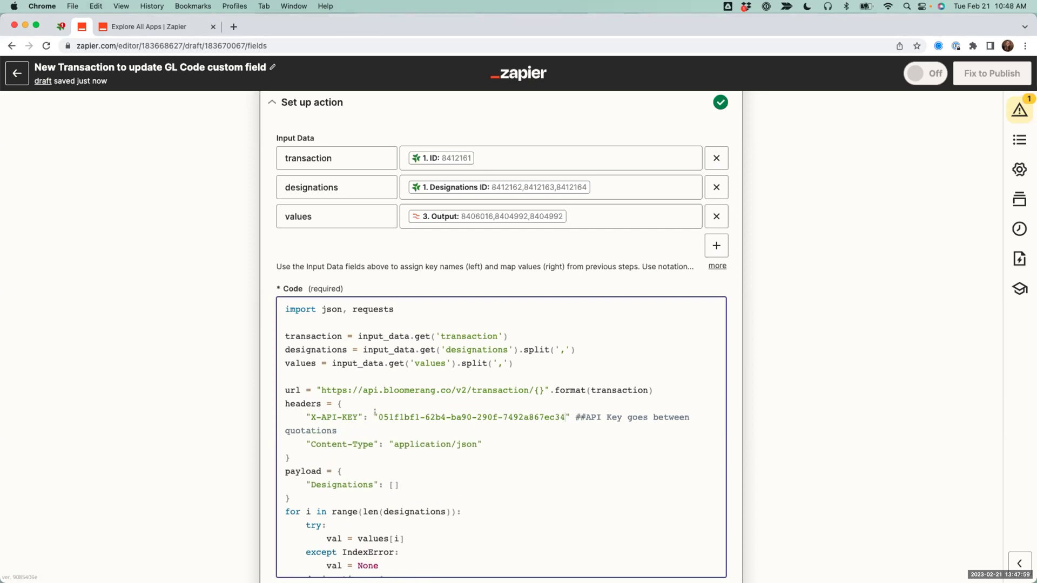
shift+click(375, 412)
click(486, 413)
drag(563, 412, 376, 410)
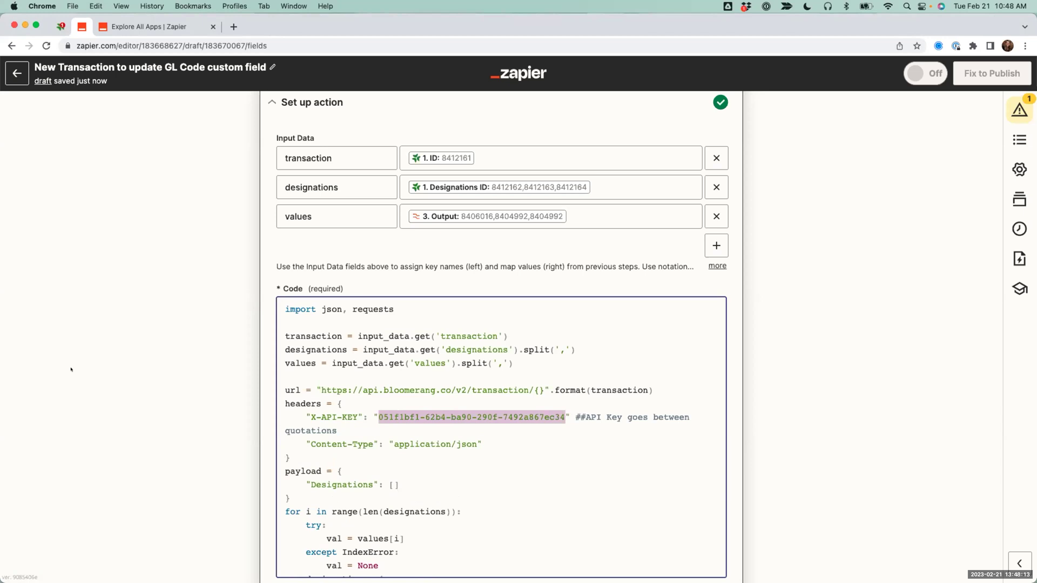
Step: Review the script's API key and FieldId entries, and continue to the Python action's test
scroll(417, 324, down, 1)
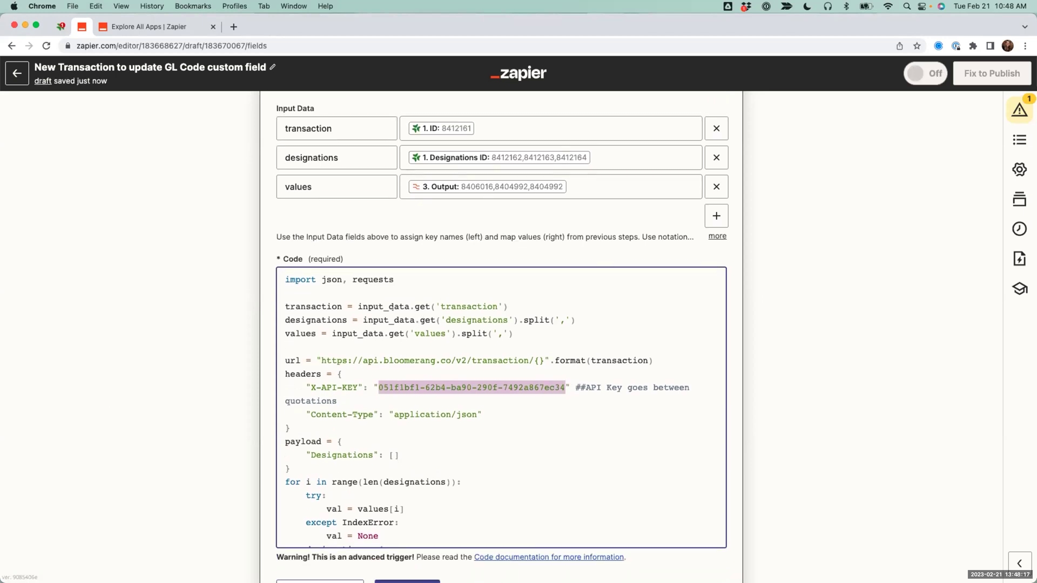
drag(281, 274, 402, 320)
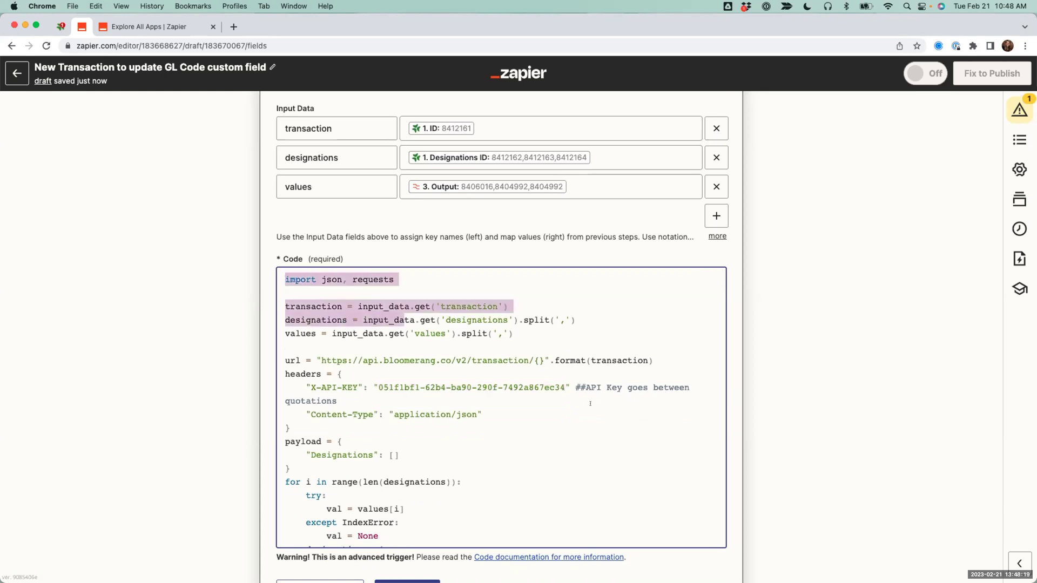
scroll(471, 401, down, 5)
scroll(376, 301, up, 3)
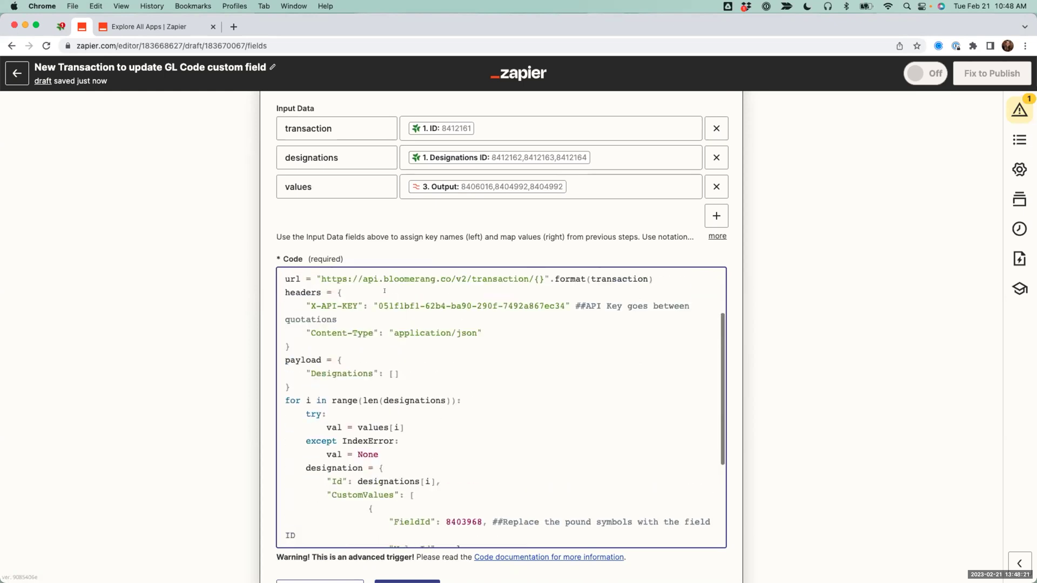
drag(377, 304, 565, 305)
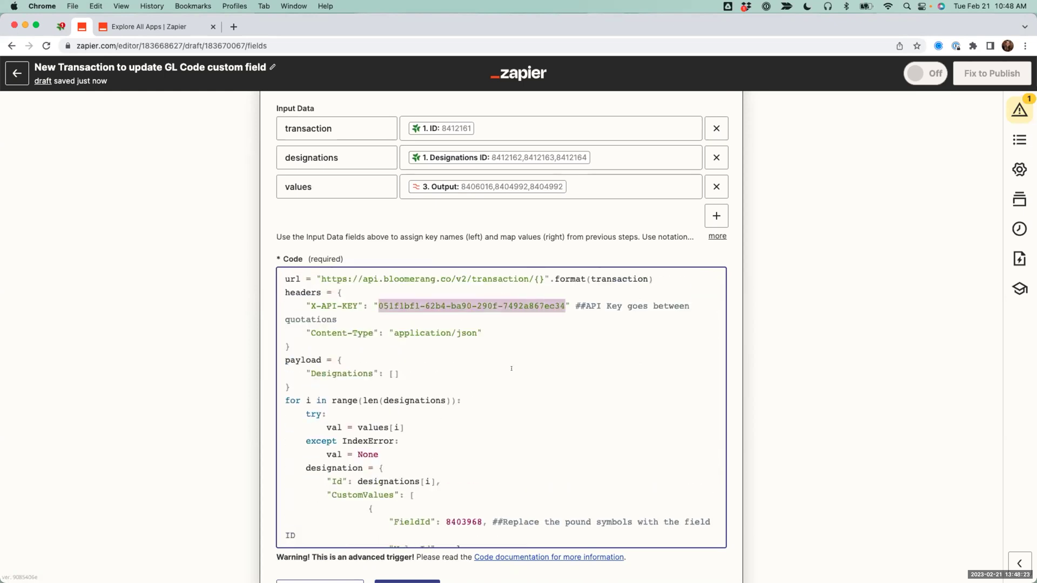
scroll(512, 369, down, 3)
drag(447, 448, 480, 447)
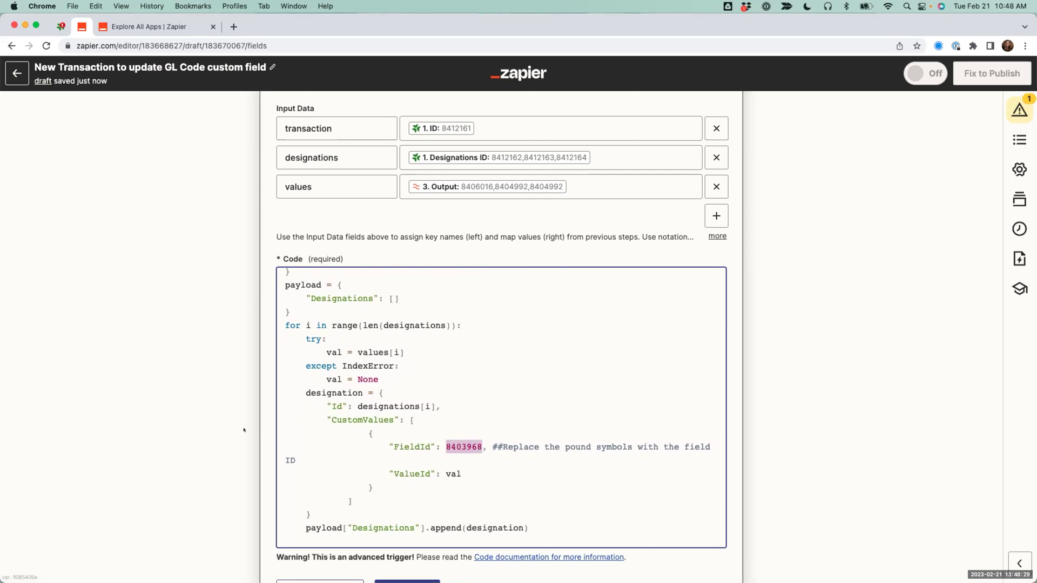
scroll(243, 428, down, 5)
click(301, 506)
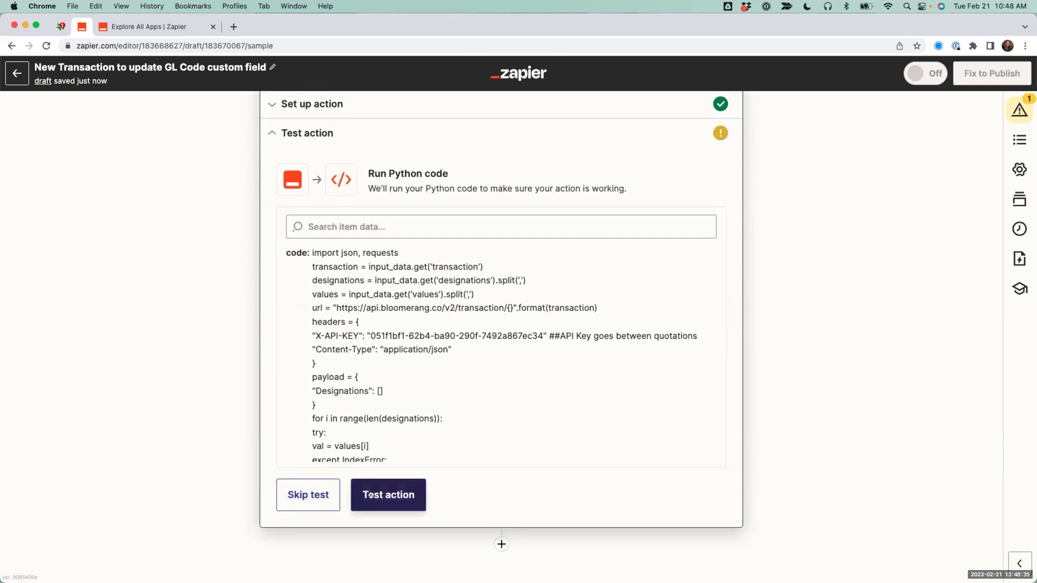
Step: Examine the GL Code field of each designation in the New Transaction trigger's sample, Transaction C
scroll(394, 270, up, 10)
click(381, 134)
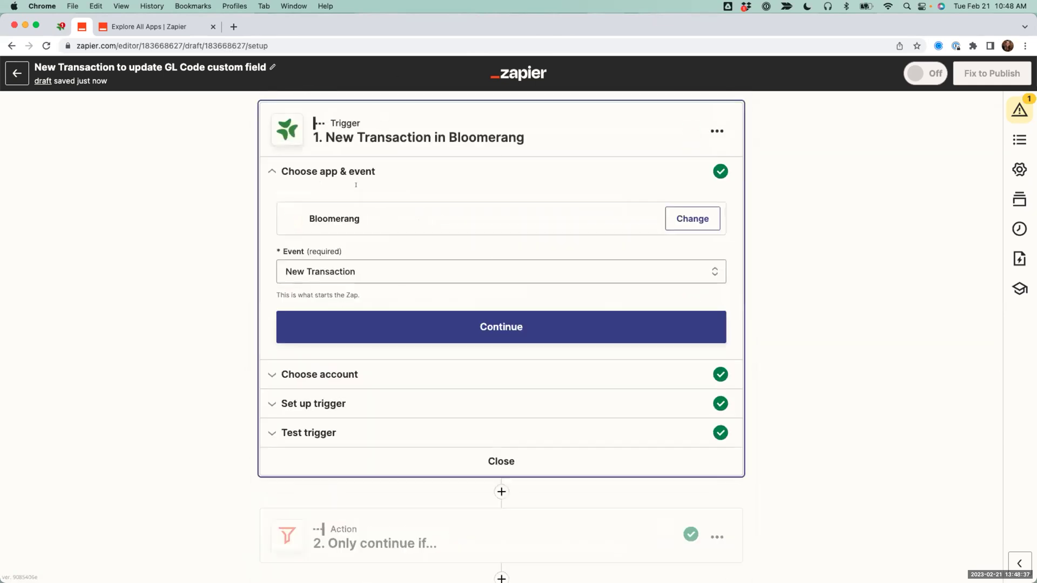
click(318, 433)
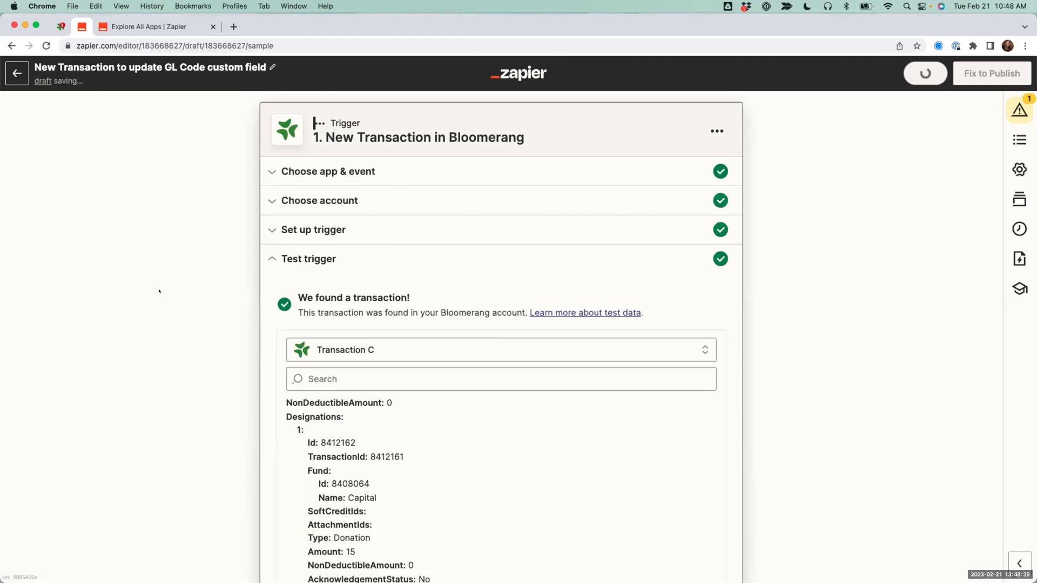
scroll(339, 361, down, 3)
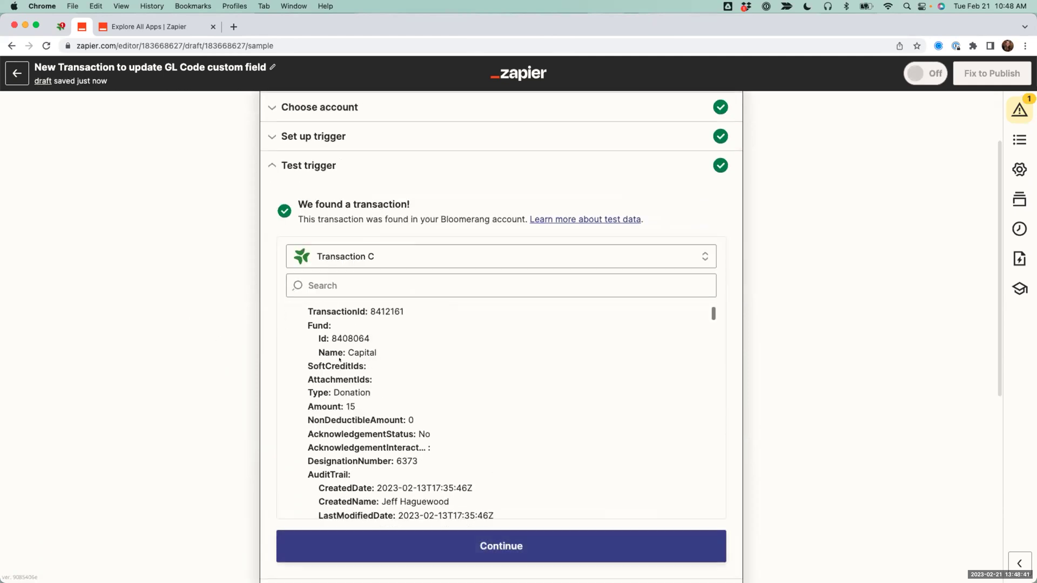
scroll(332, 427, down, 5)
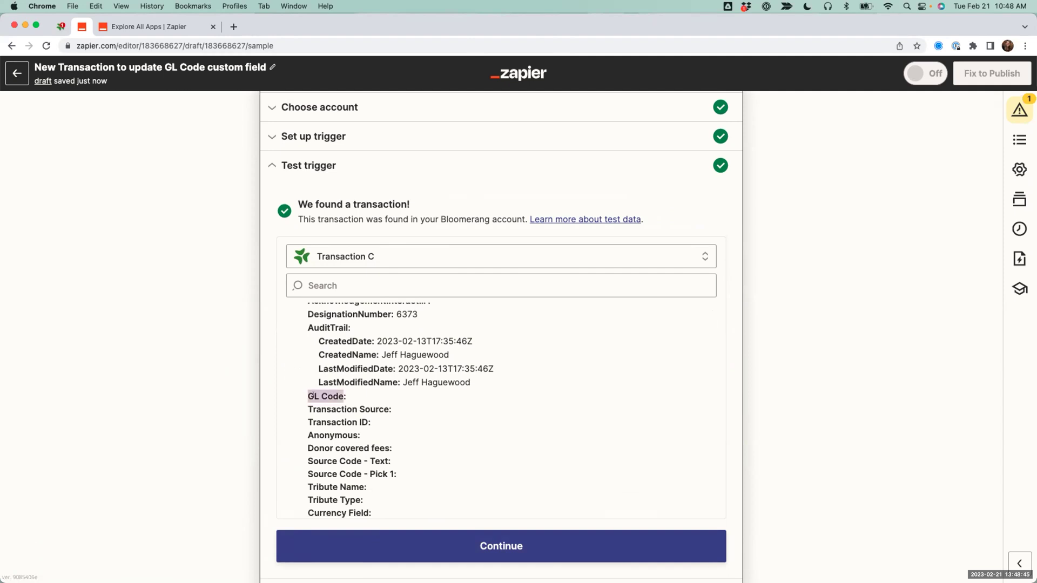
scroll(318, 402, up, 10)
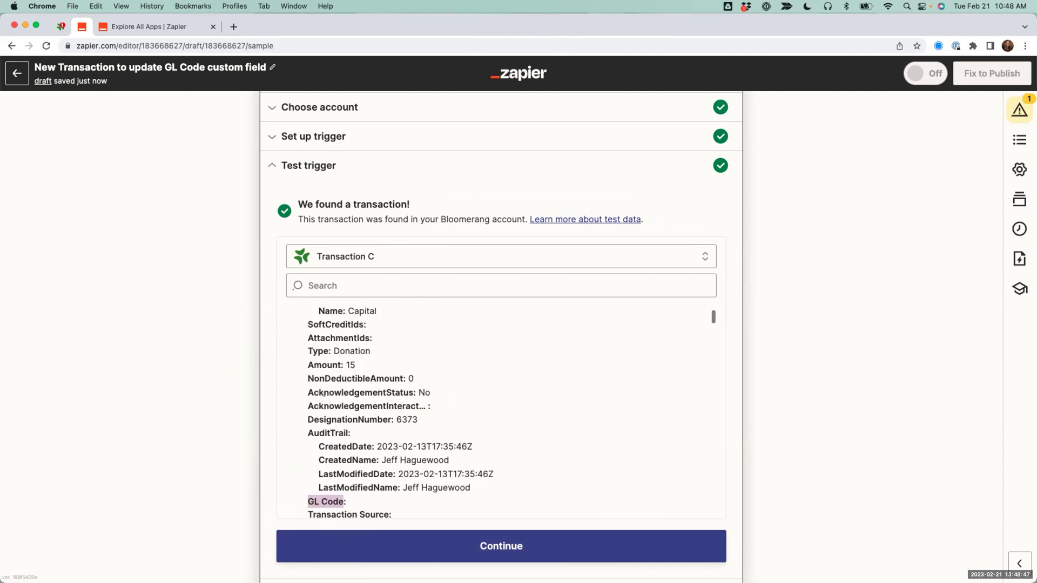
scroll(314, 408, down, 20)
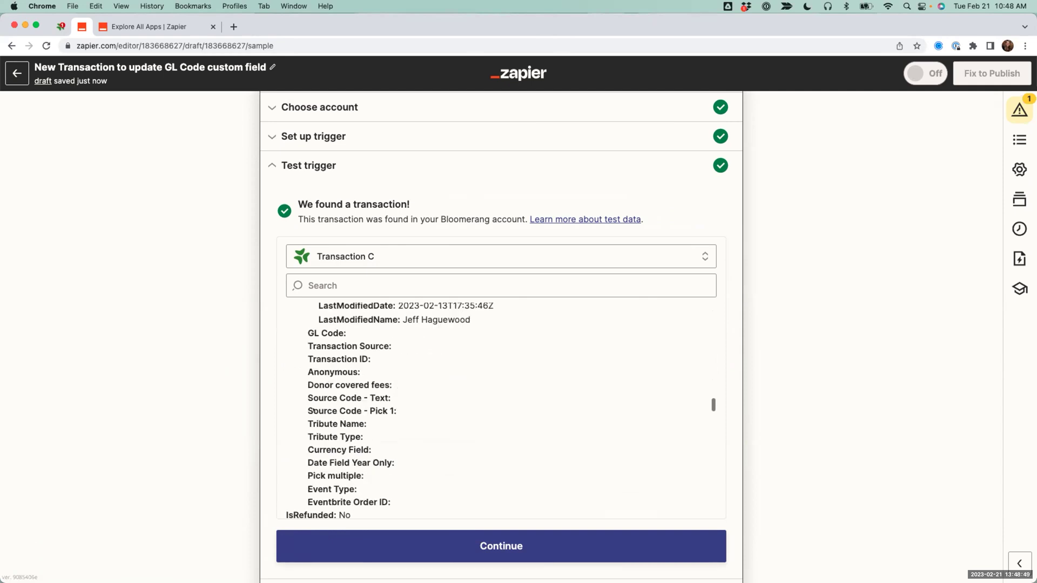
Step: Return to the Run Python action in step 4 and test its code
scroll(218, 406, down, 6)
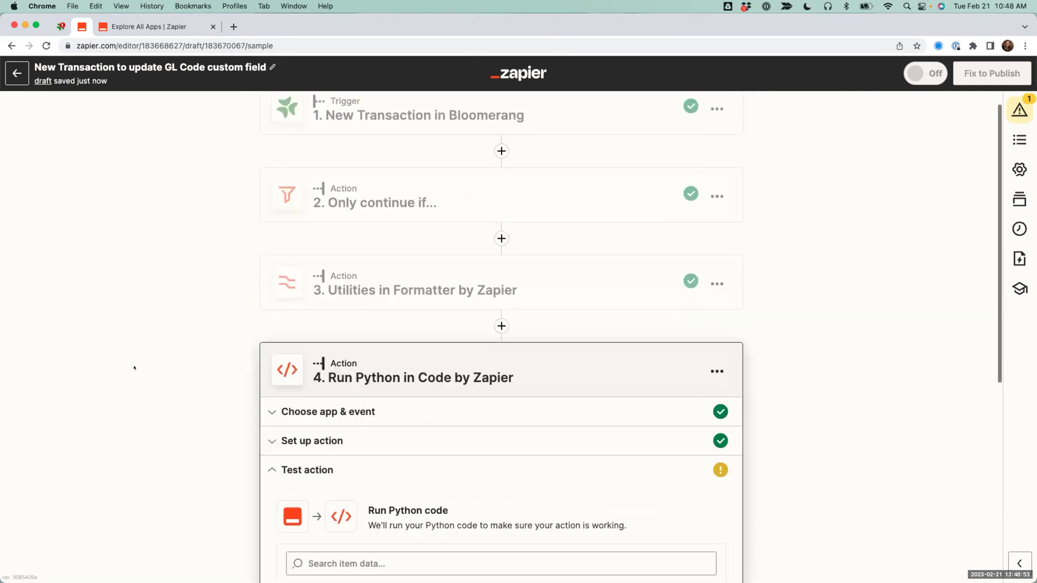
scroll(135, 368, down, 6)
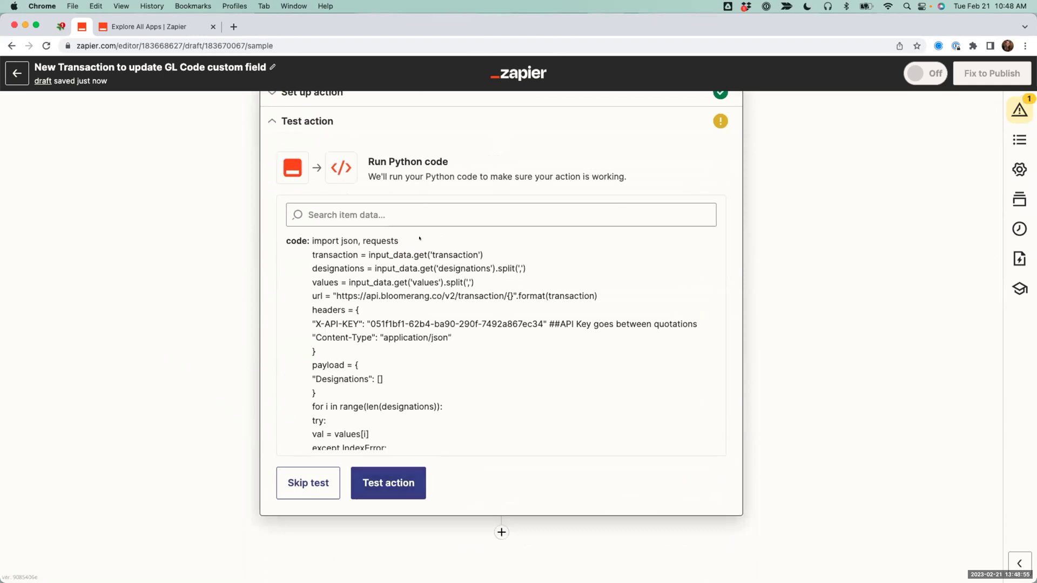
click(381, 482)
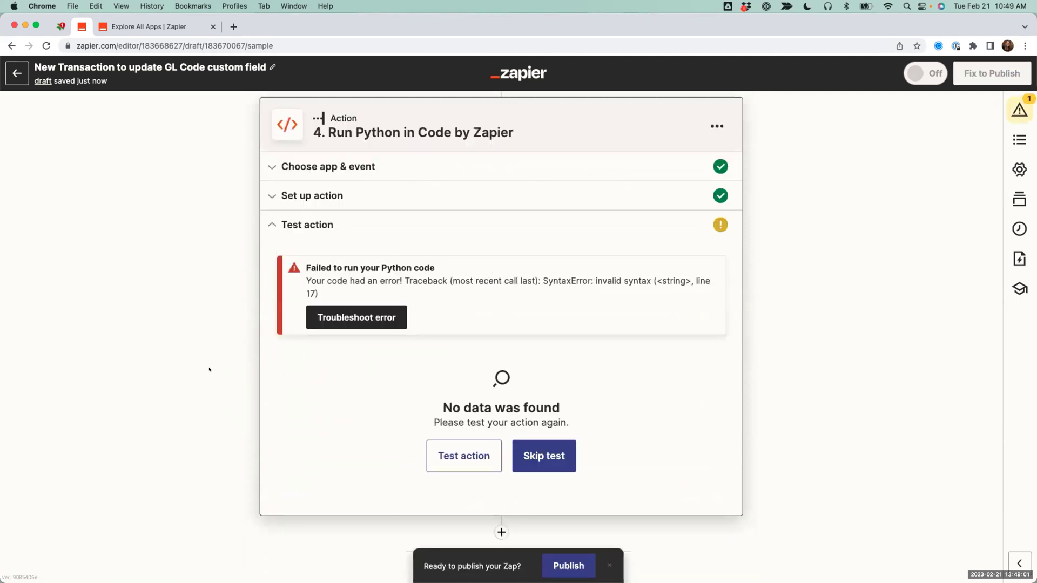
Step: Remove the explanatory comments after the API key and the FieldId value from the Python script
click(339, 208)
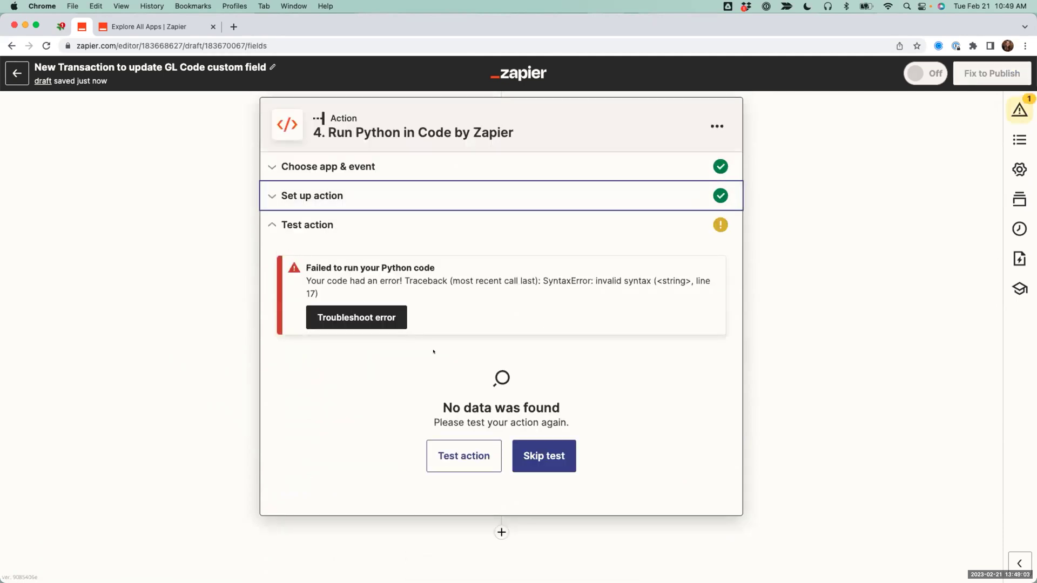
scroll(428, 426, down, 3)
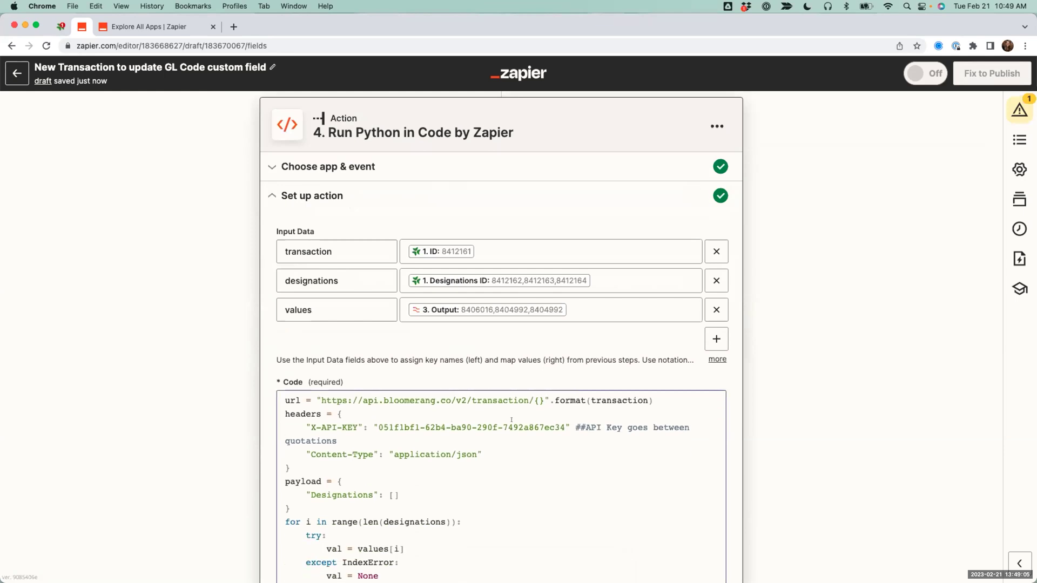
drag(572, 422, 572, 426)
scroll(540, 426, down, 3)
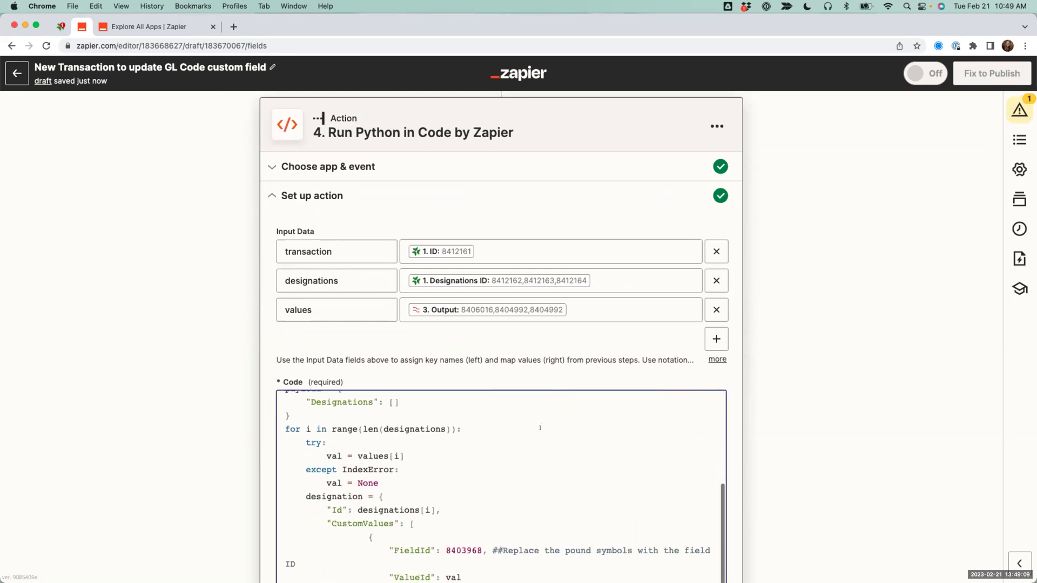
scroll(514, 469, down, 2)
drag(493, 497, 297, 511)
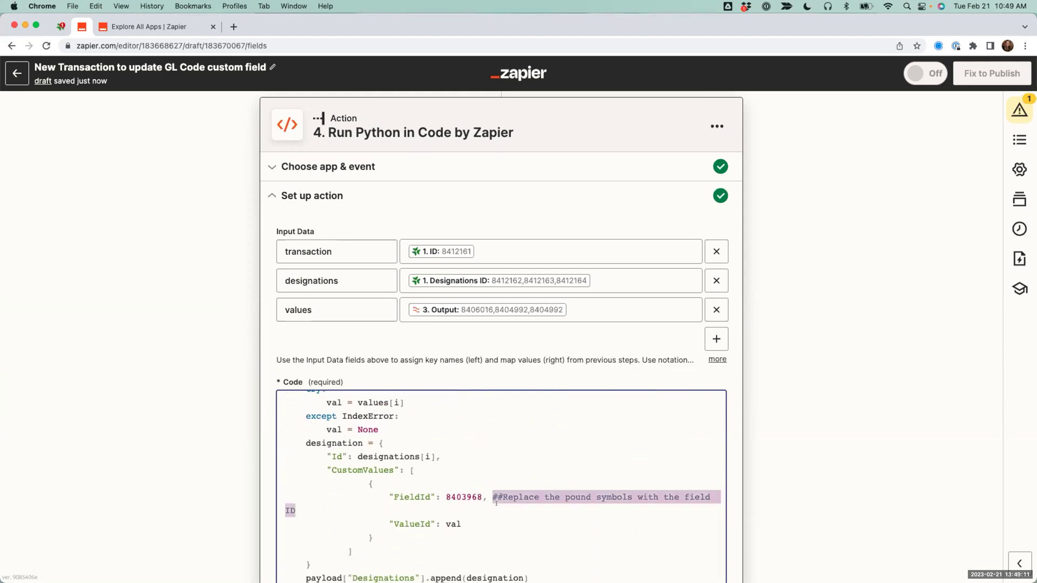
key(BackSpace)
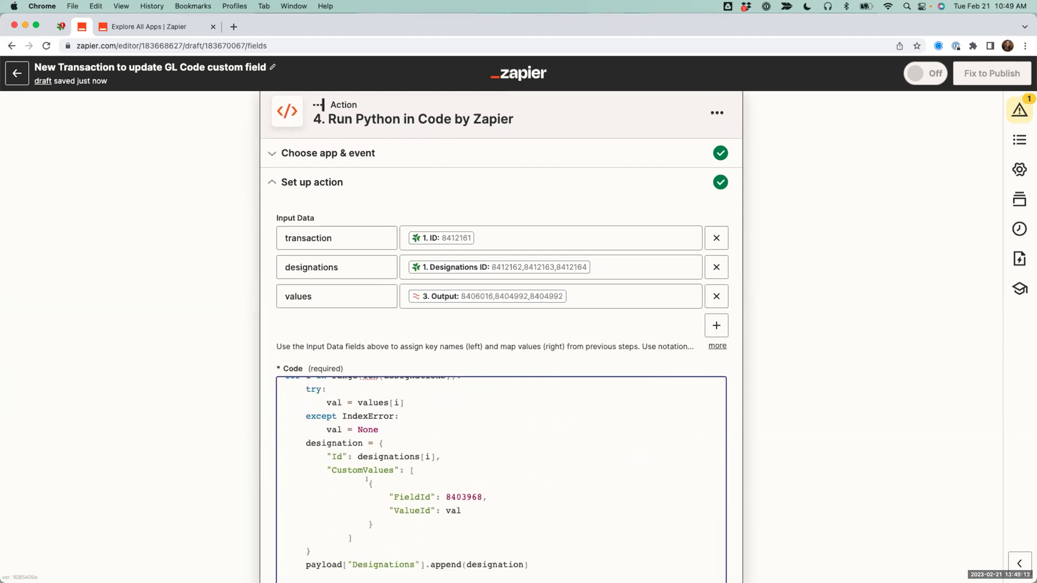
Step: Retest the Run Python action with the comments removed, and reopen its setup section
scroll(270, 461, down, 5)
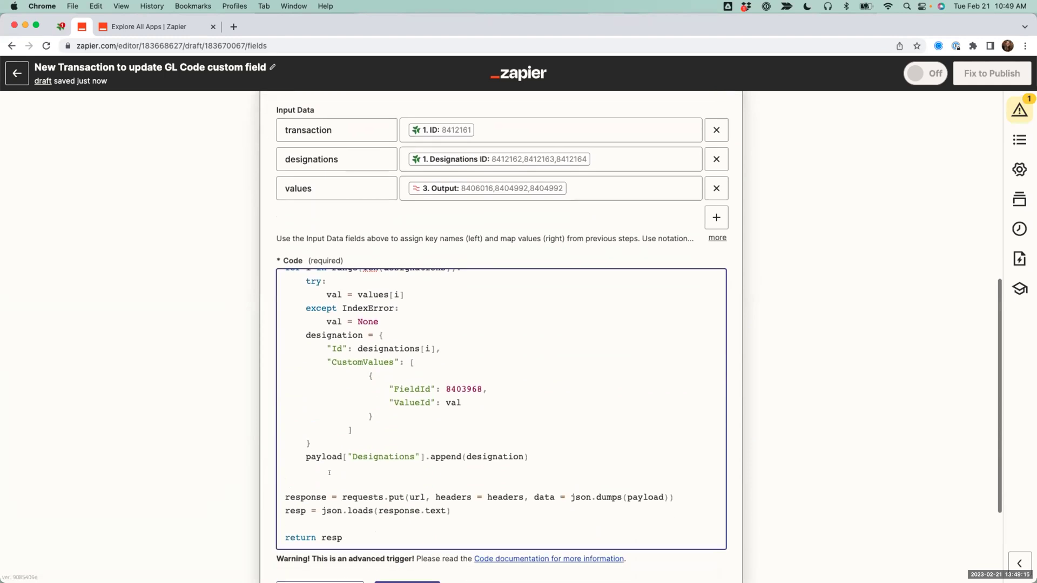
click(316, 538)
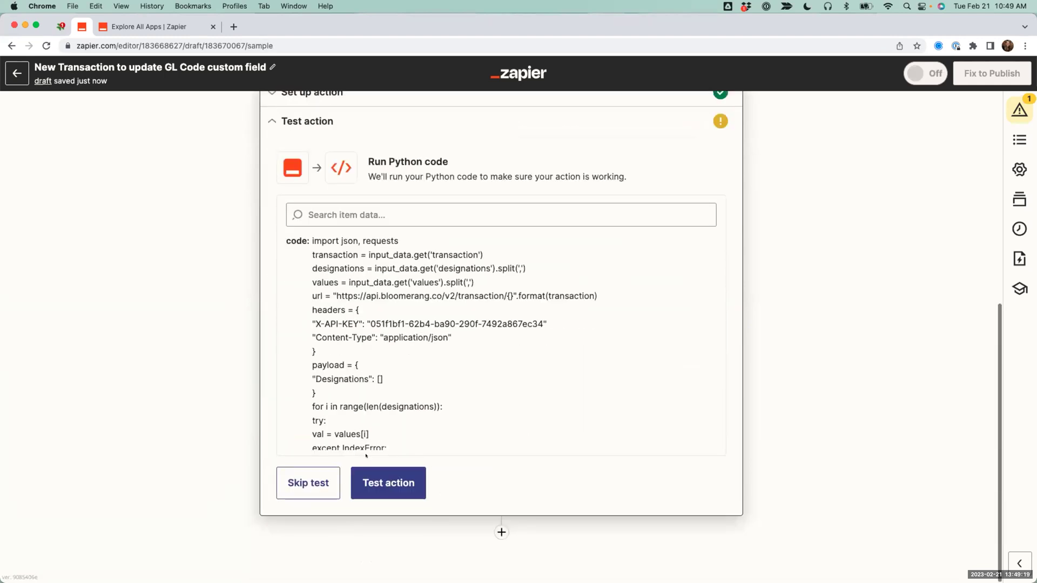
click(373, 545)
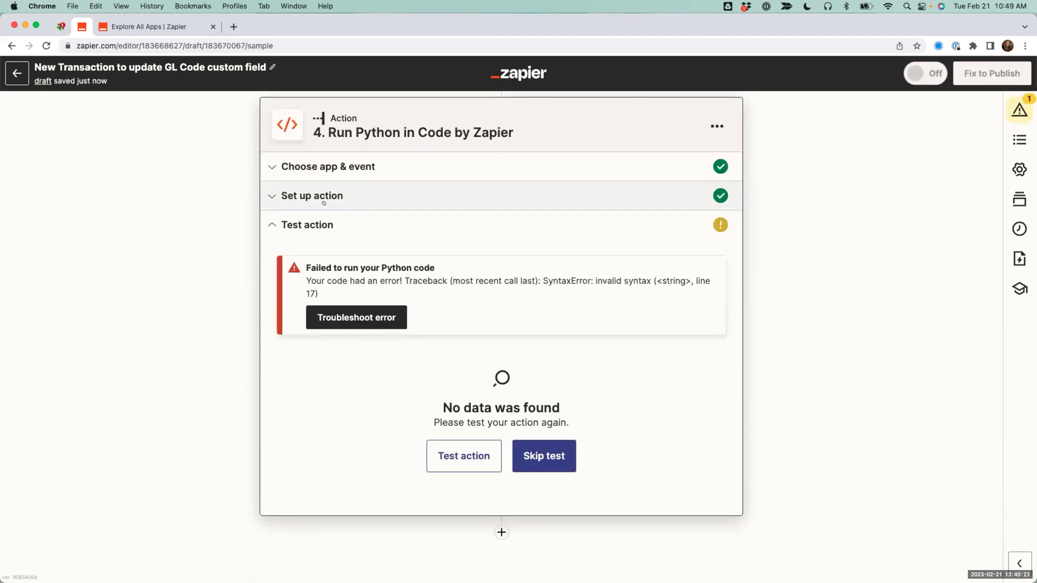
click(319, 202)
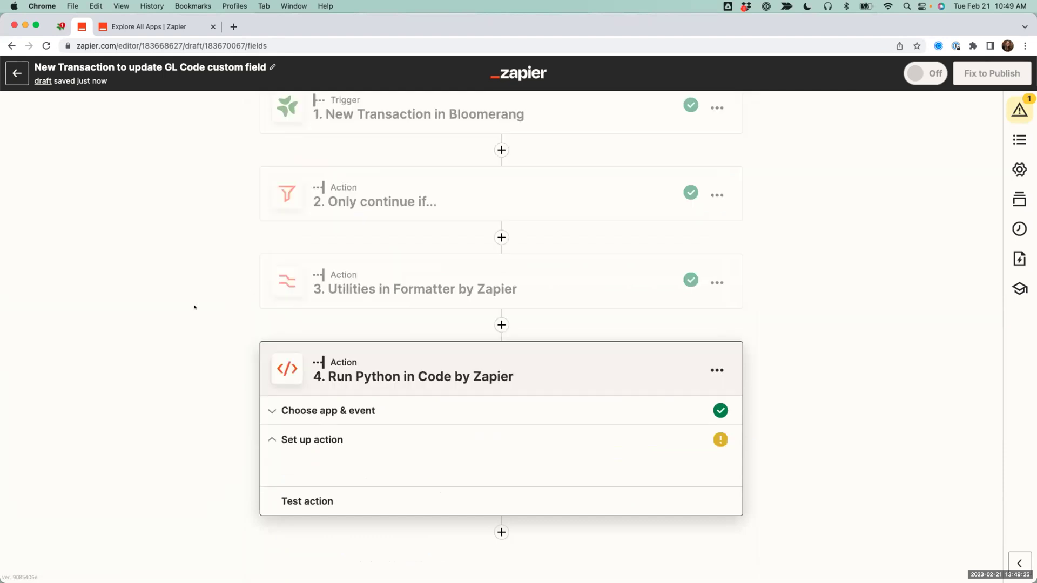
Step: Add the missing comma after the API key value in the headers of the Run Python script
click(287, 359)
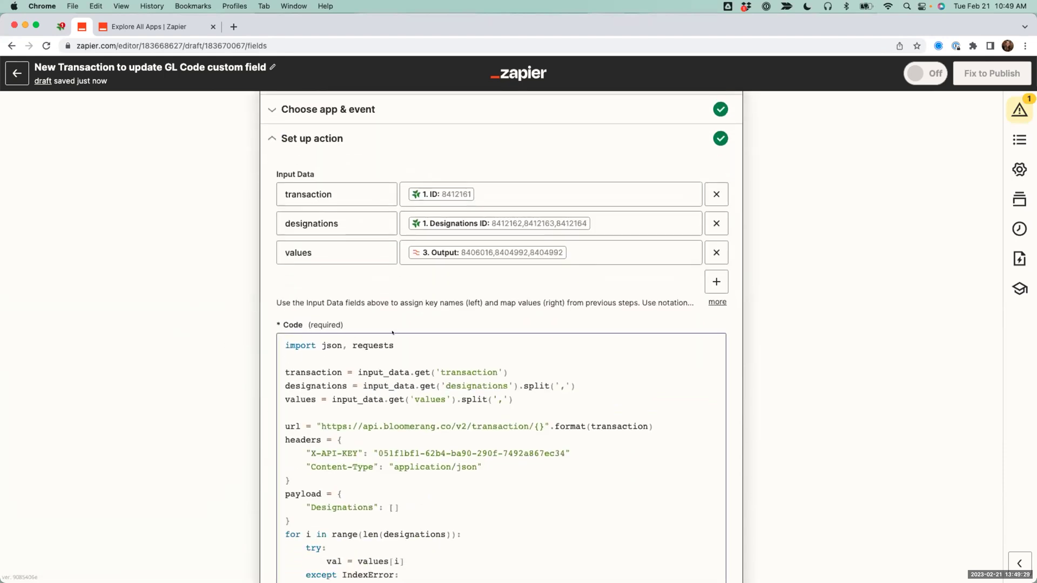
scroll(376, 401, down, 2)
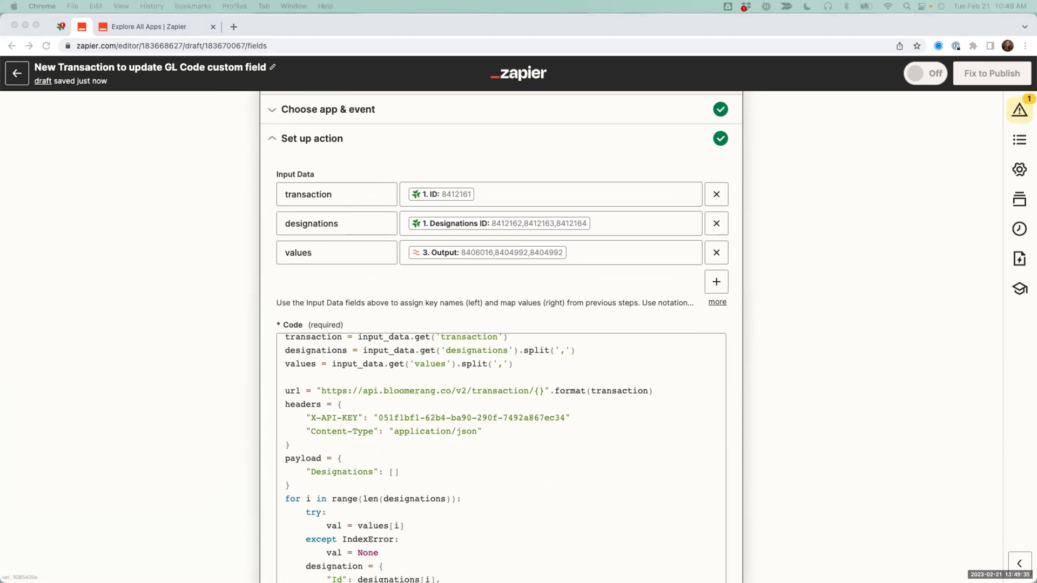
click(574, 409)
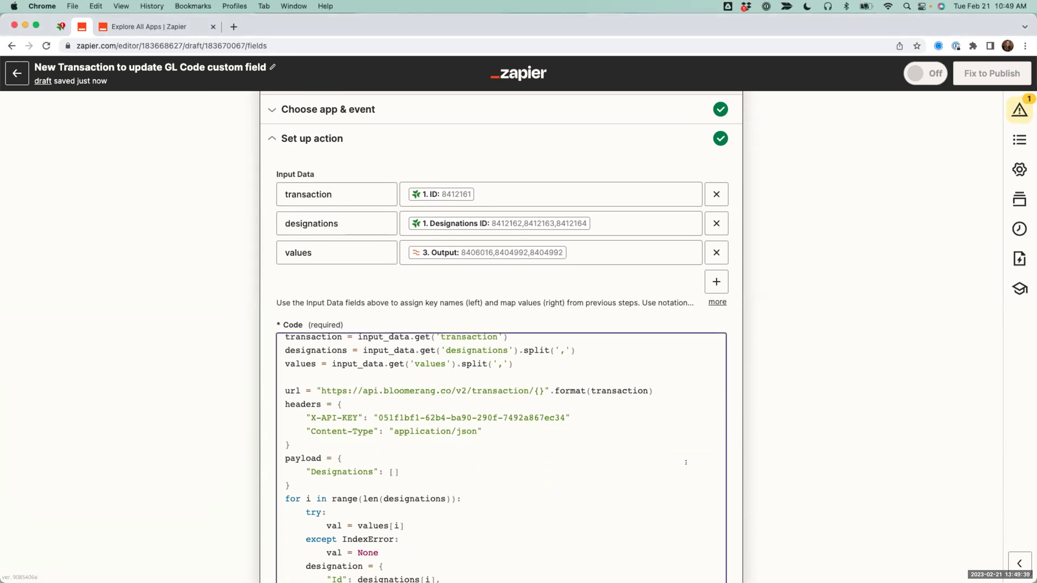
scroll(686, 463, down, 5)
scroll(208, 482, down, 3)
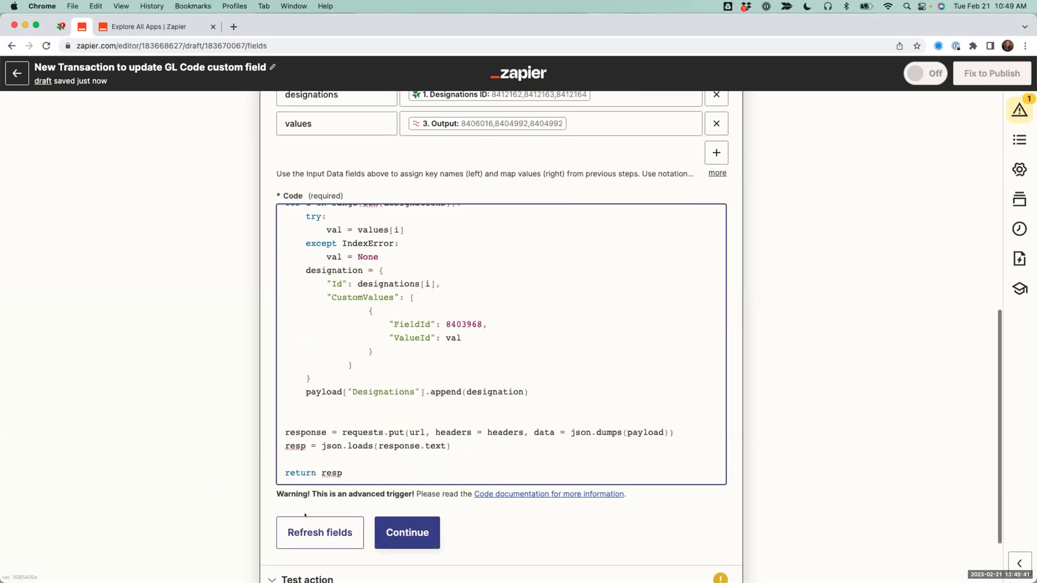
Step: Continue to the test section of the Run Python action and test the corrected code
click(407, 533)
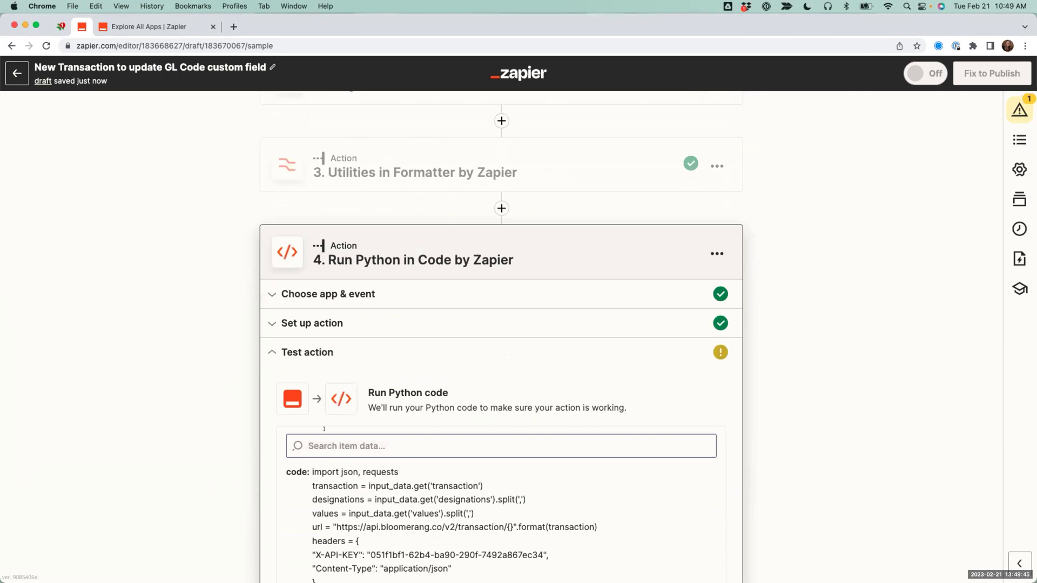
scroll(324, 430, down, 5)
click(387, 500)
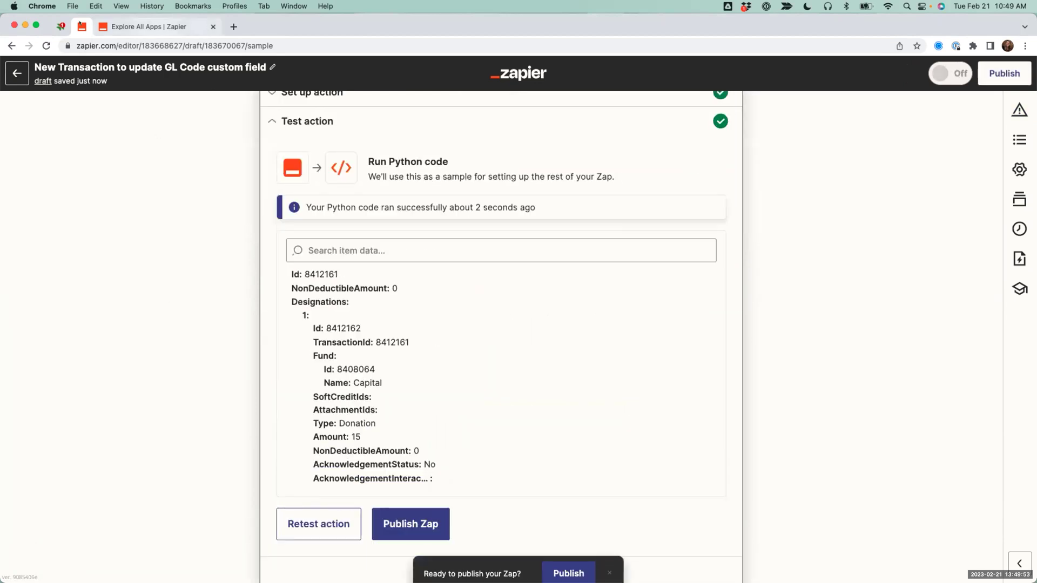
Step: Switch to Bloomerang, search for the test constituent, and open the $125.00 split payment of February 13 from their timeline
click(61, 27)
click(520, 64)
text(Sherlock Gilc)
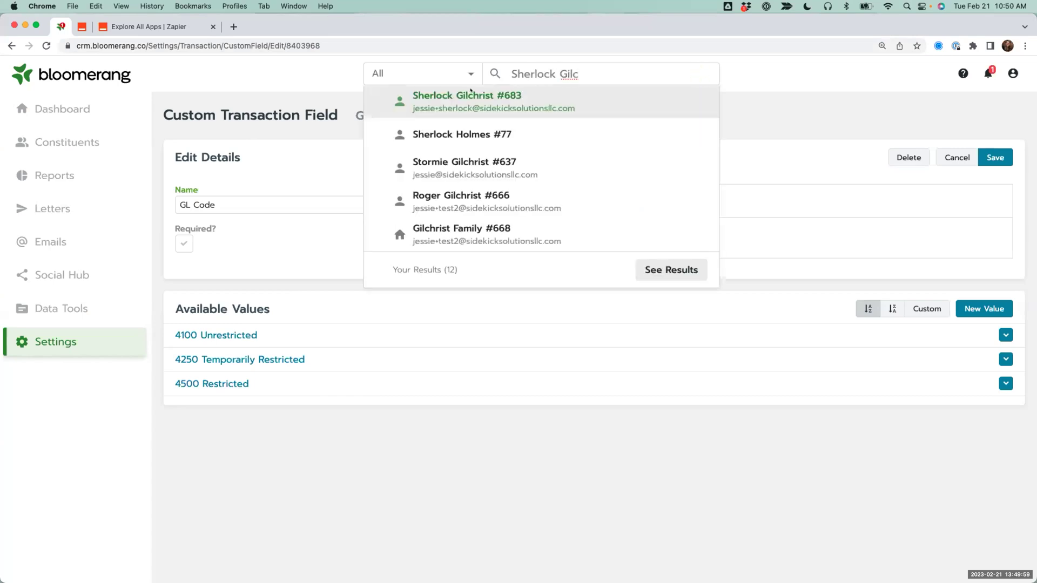
click(470, 95)
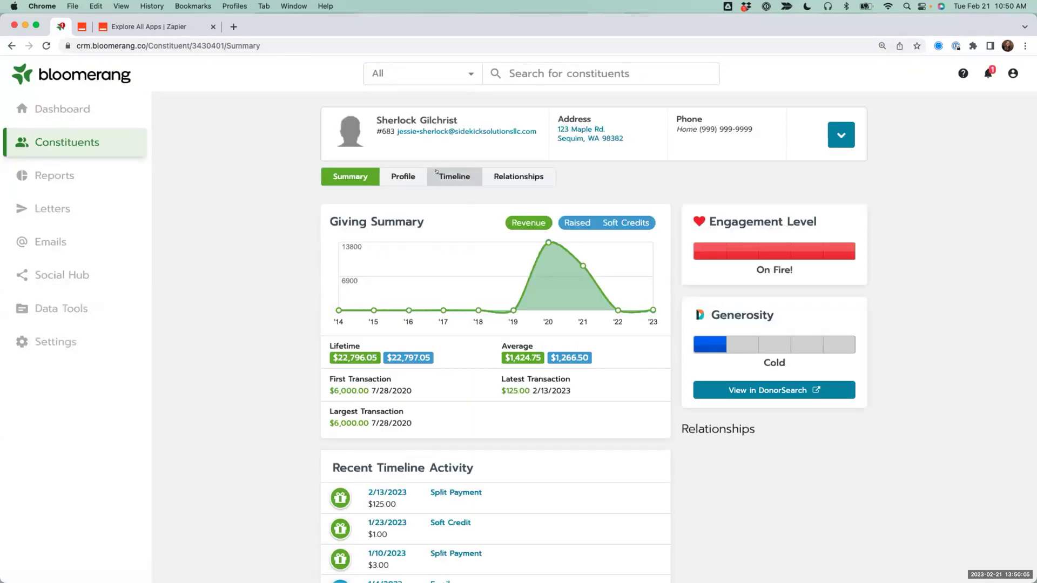
click(455, 177)
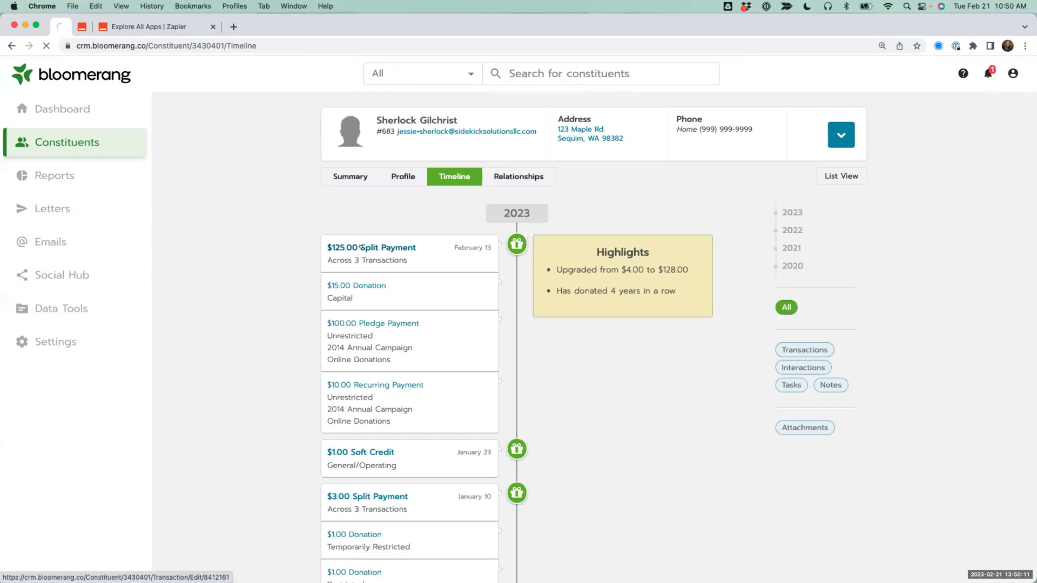
click(360, 248)
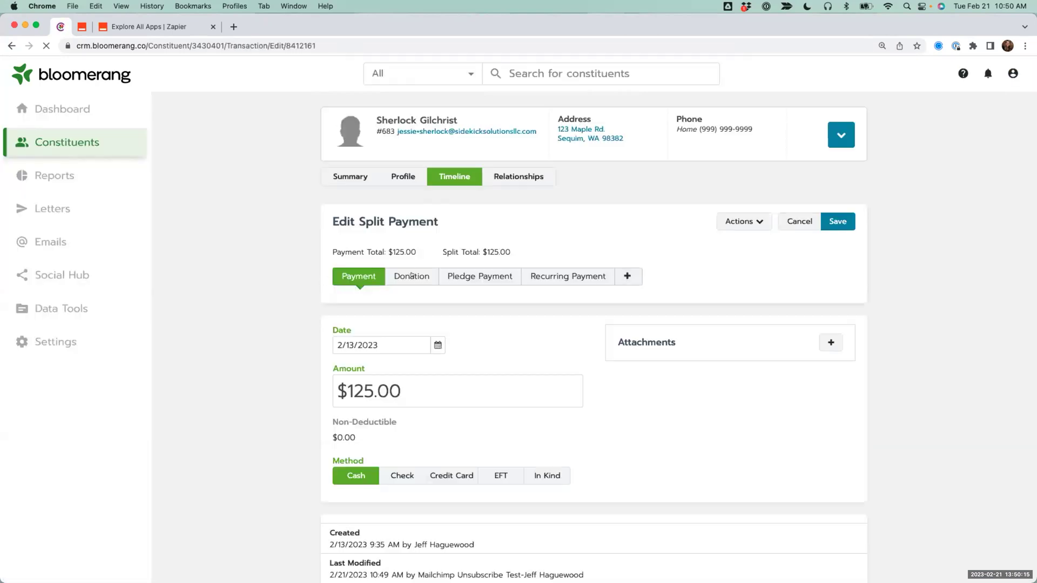
Step: Check the GL Code and the Last Modified entry on the Donation part of the split payment
scroll(281, 313, down, 5)
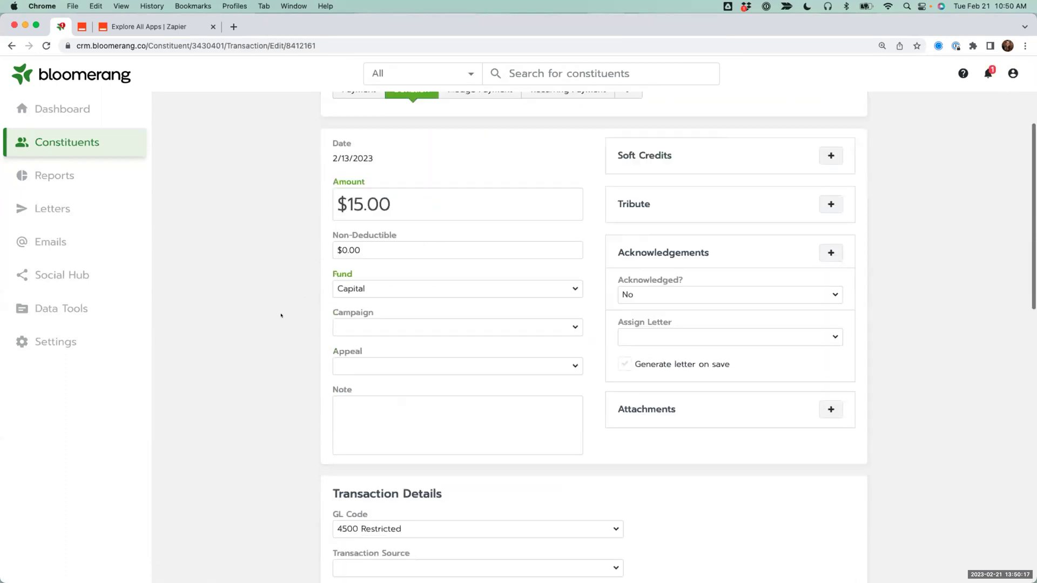
drag(324, 316, 385, 317)
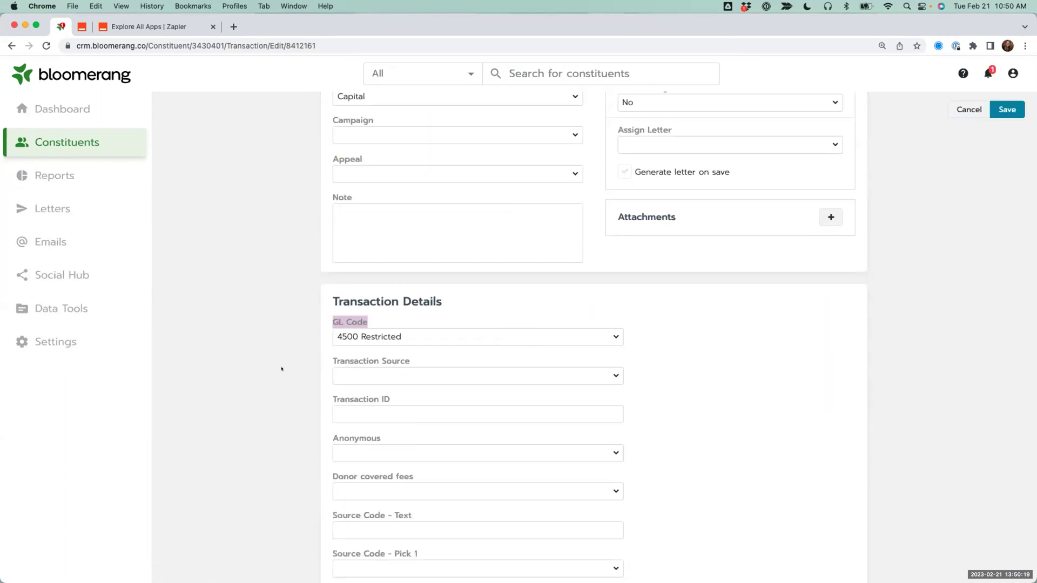
scroll(281, 369, down, 10)
drag(326, 529, 583, 530)
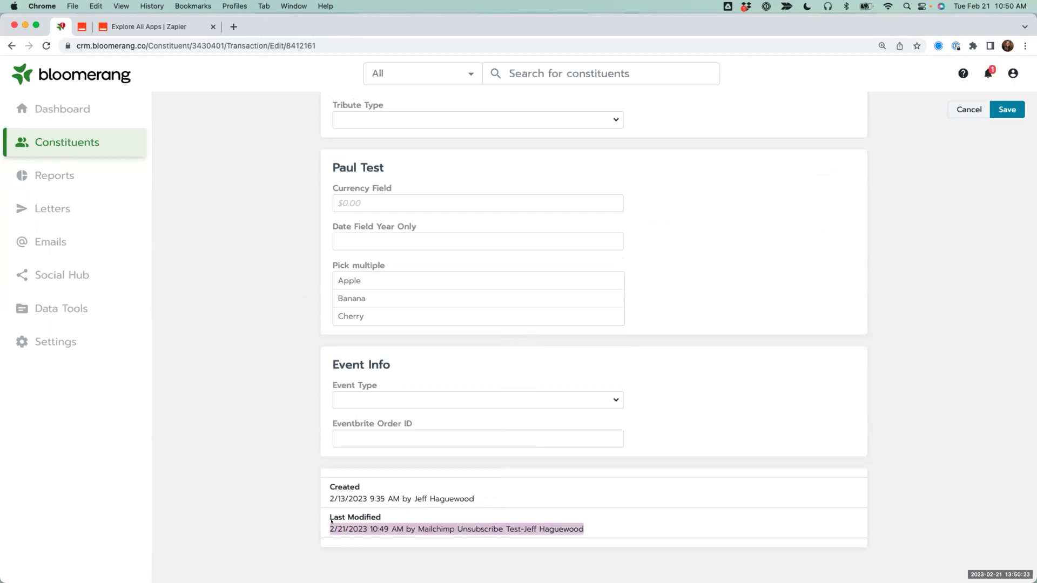
scroll(381, 391, up, 10)
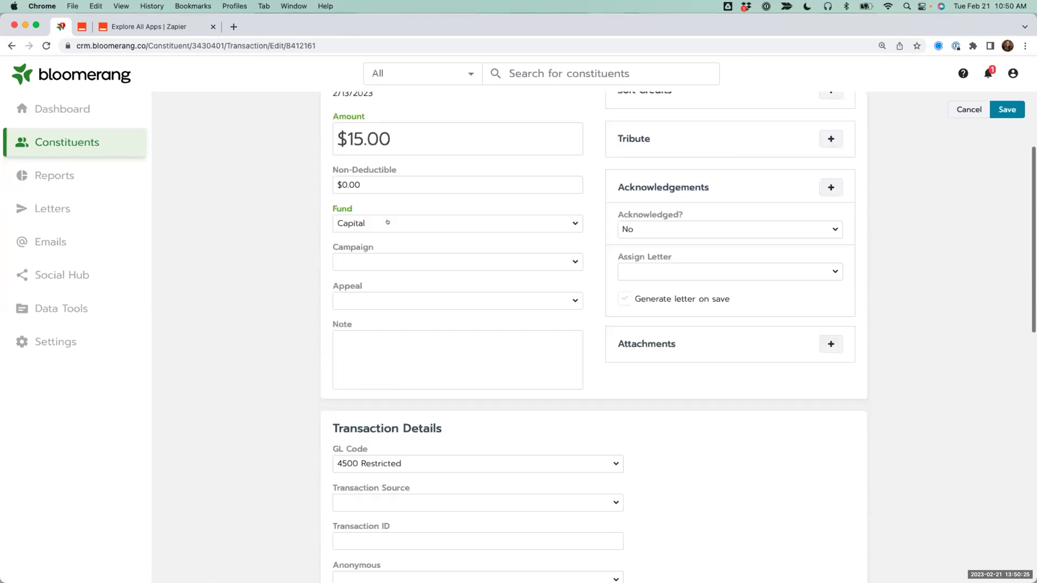
drag(331, 446, 385, 446)
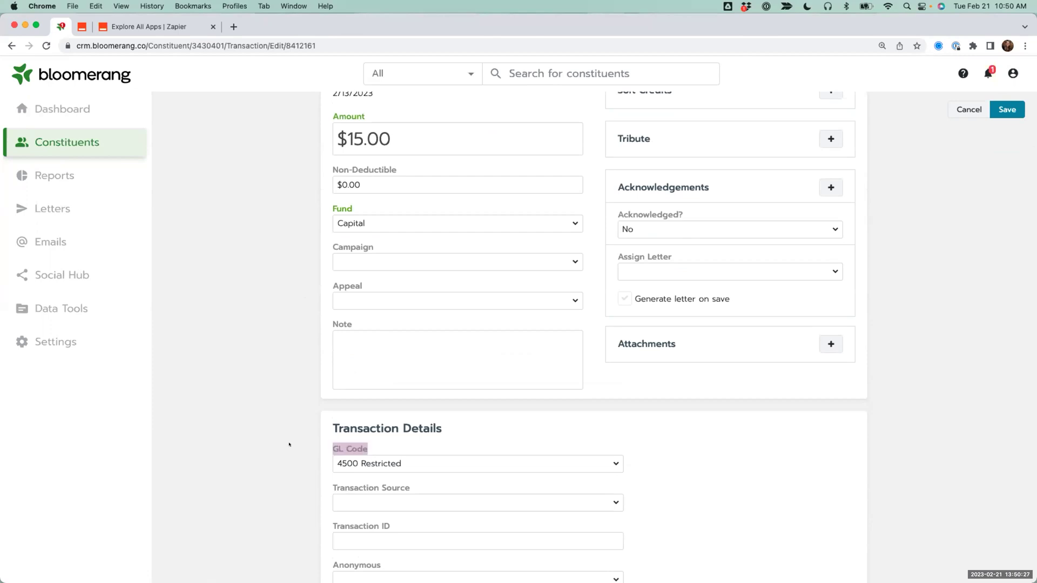
scroll(289, 444, up, 2)
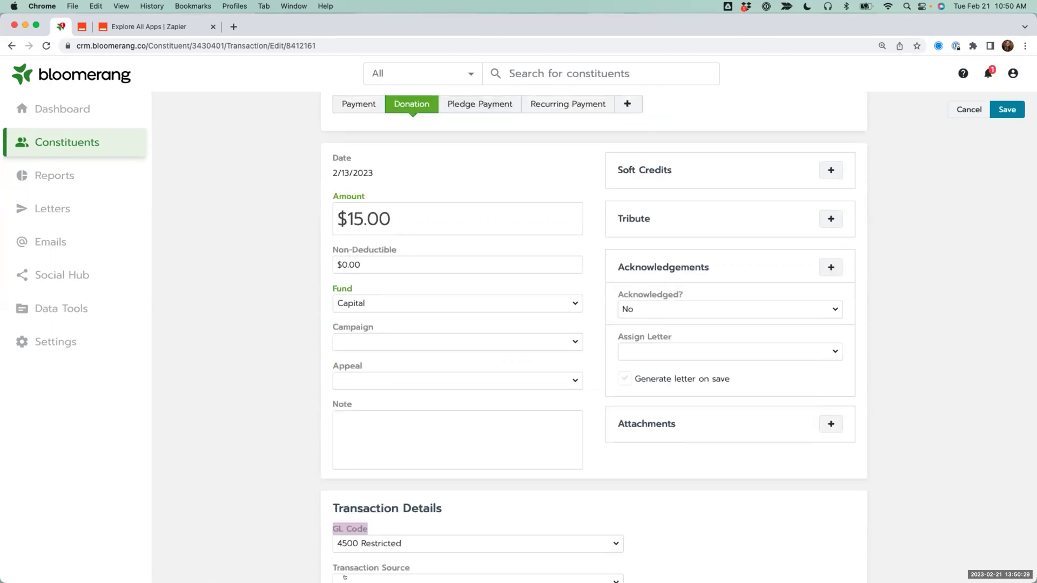
Step: Check the GL Code on the Pledge Payment and Recurring Payment parts of the split payment
click(481, 105)
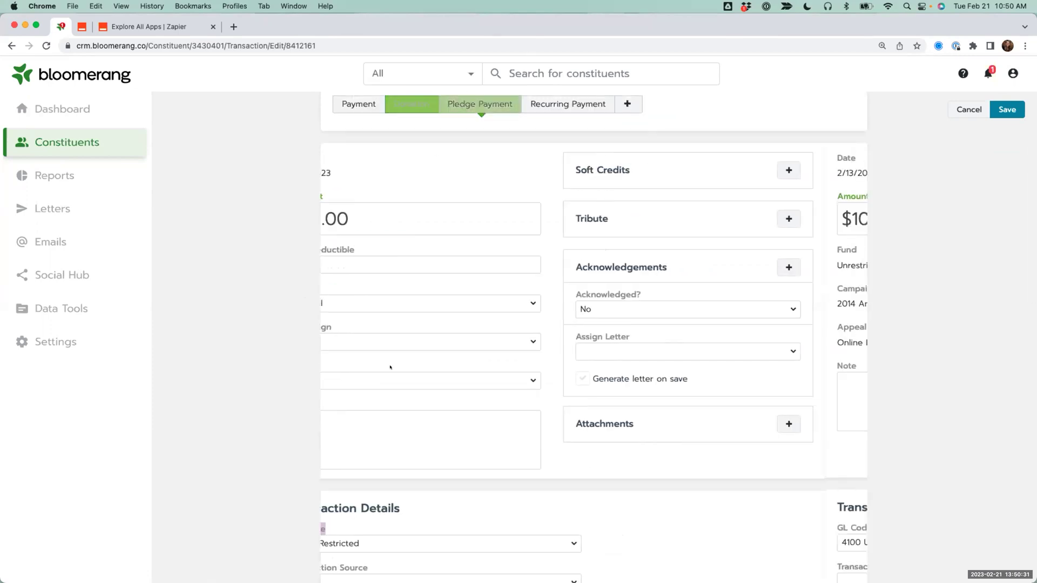
scroll(332, 333, down, 1)
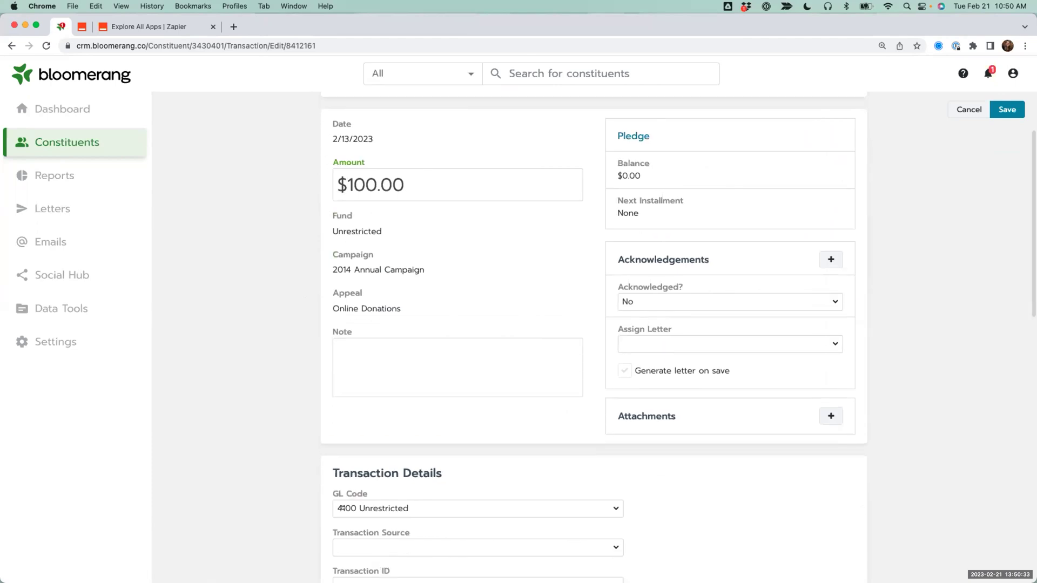
scroll(498, 135, up, 1)
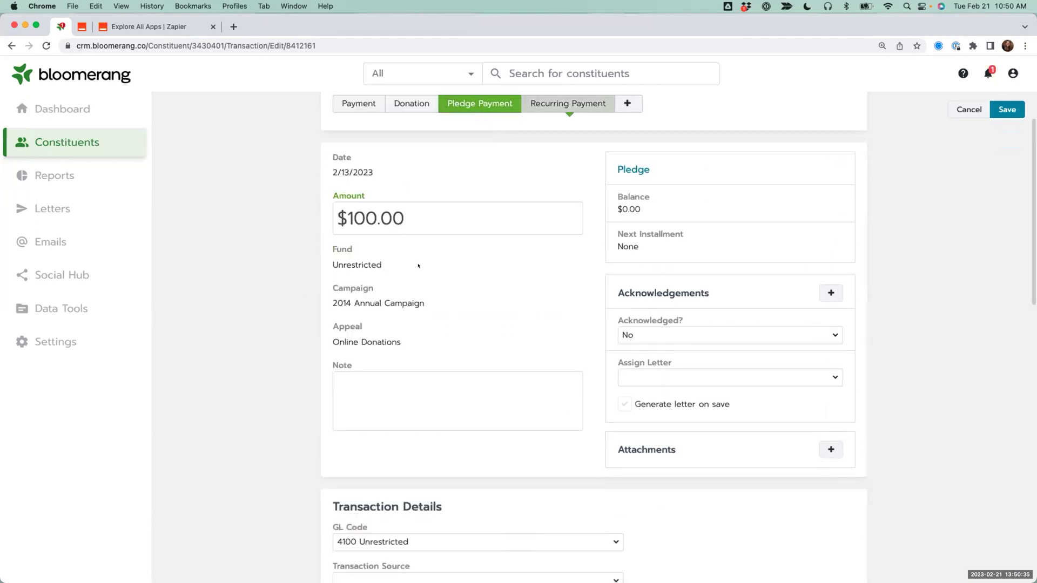
click(567, 103)
scroll(352, 411, down, 3)
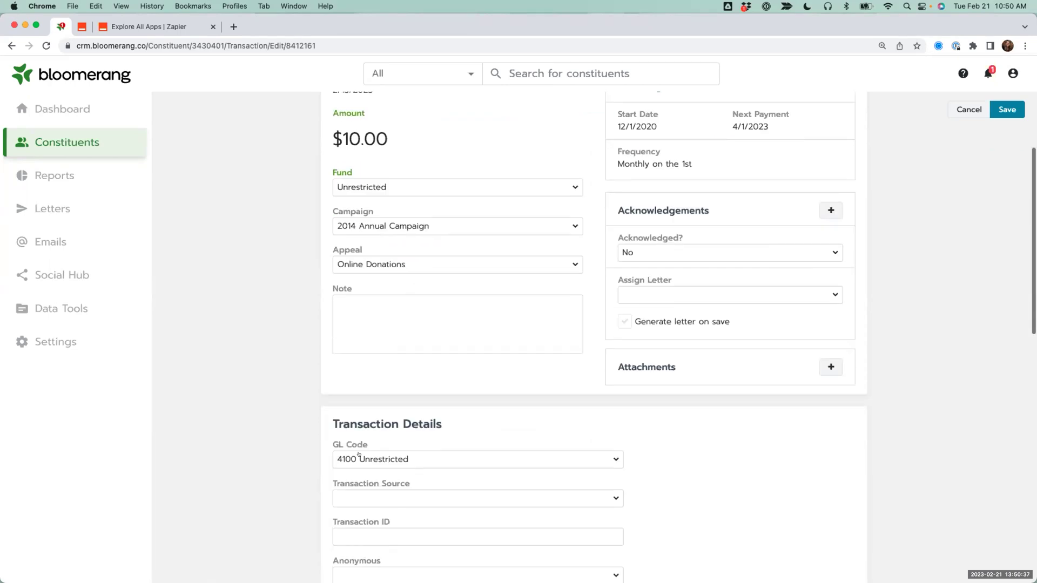
scroll(201, 229, up, 5)
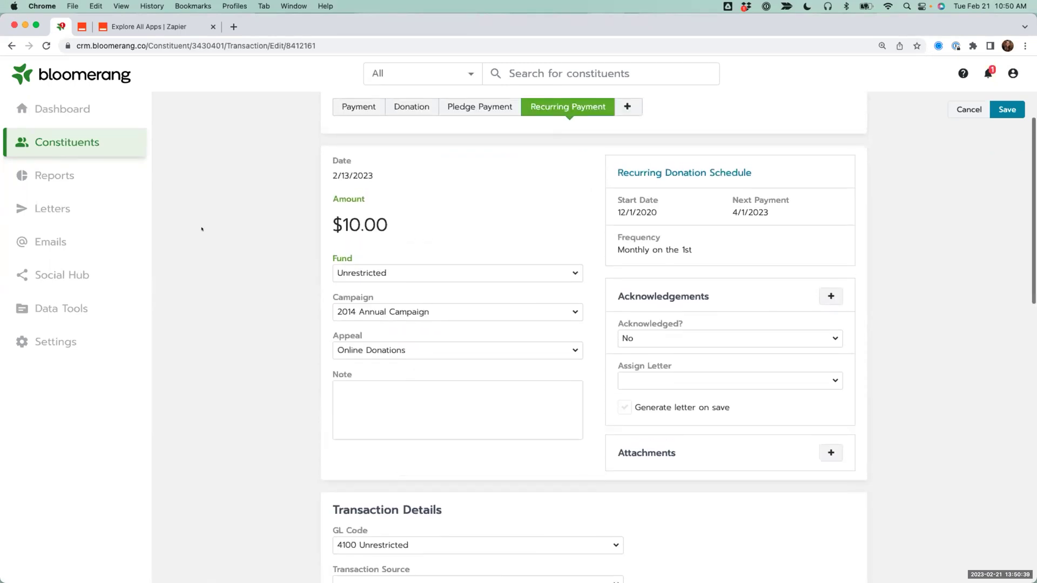
Step: Switch back to Zapier to review the Run Python test result, and return to the Code: Update Transaction slide
click(81, 27)
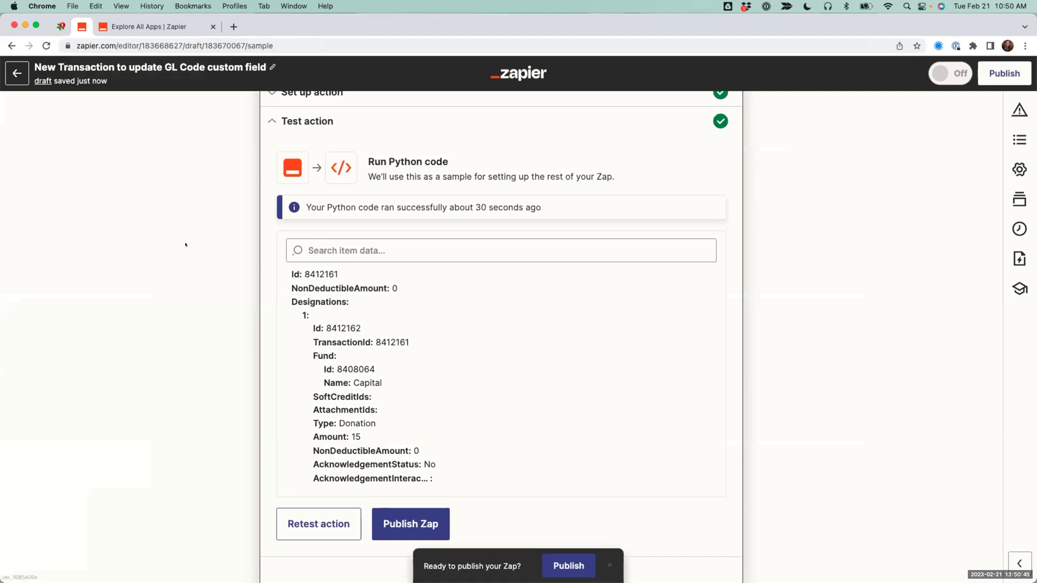
scroll(185, 245, up, 3)
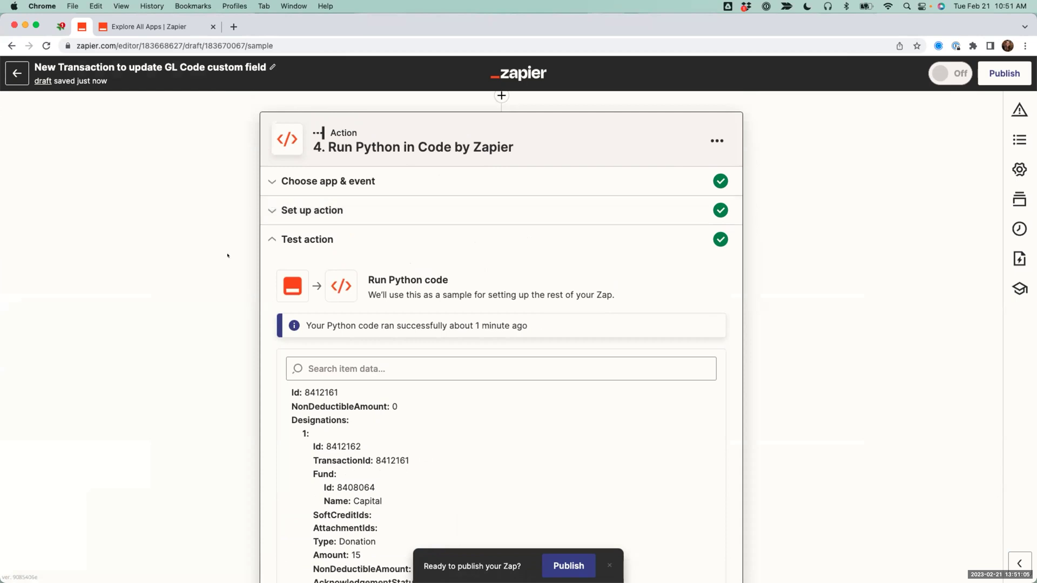
key(ctrl+Right)
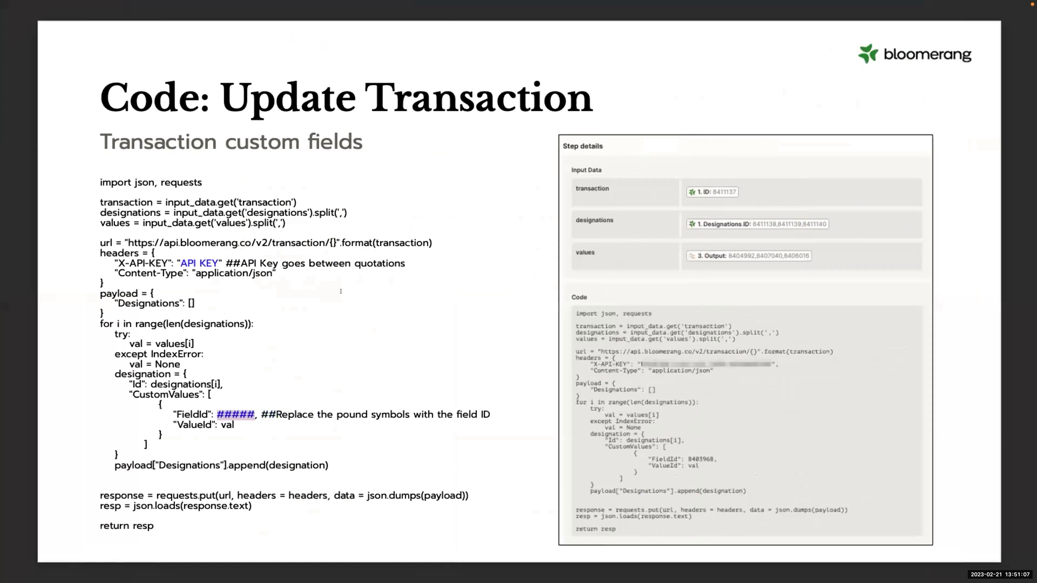